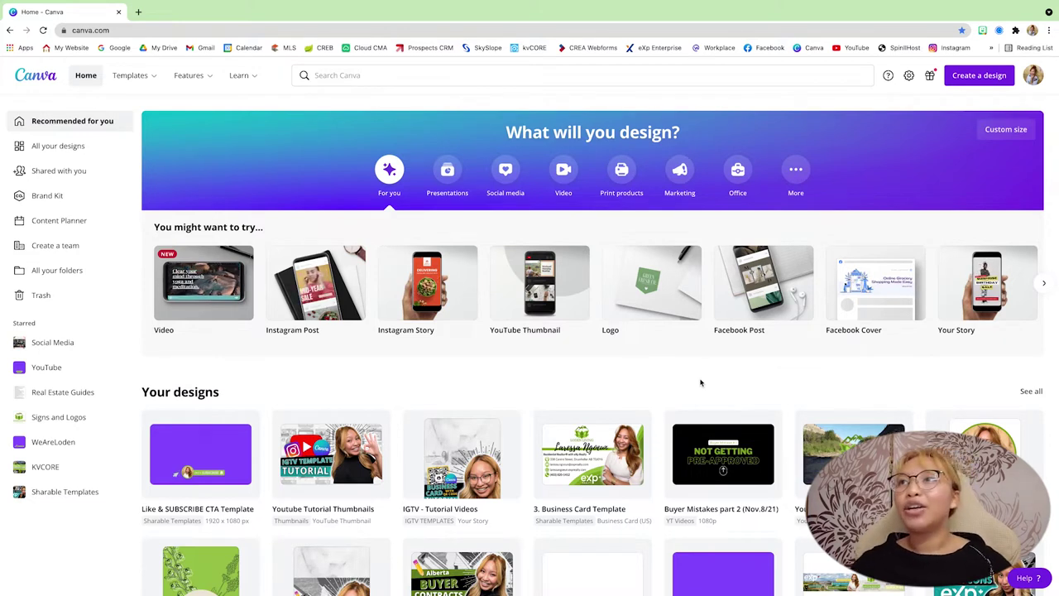
Step: Start a new blank design with a custom size of 1920 × 1080 px
left_click(1000, 73)
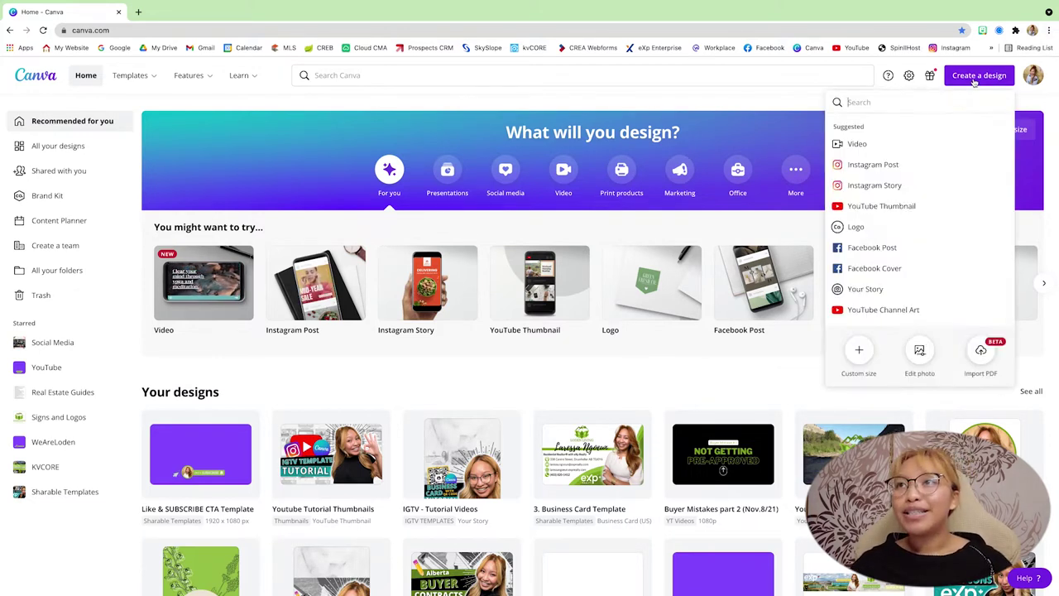
left_click(861, 358)
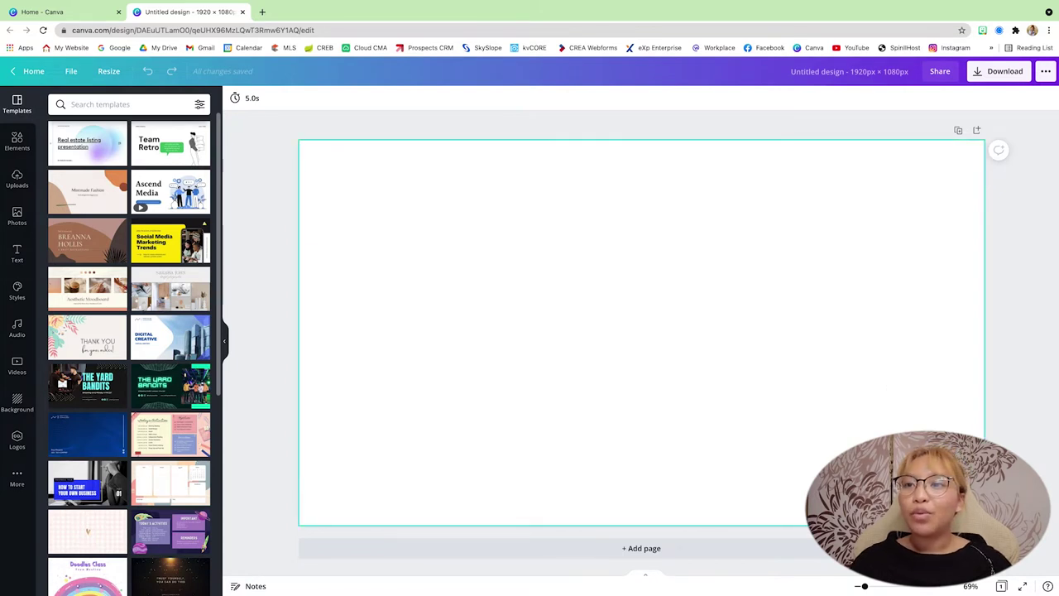
Step: Add a second page, then upload Clip 1.mp4, Clip 2.mp4 and Clip 3.mp4 from the Desktop
left_click(976, 130)
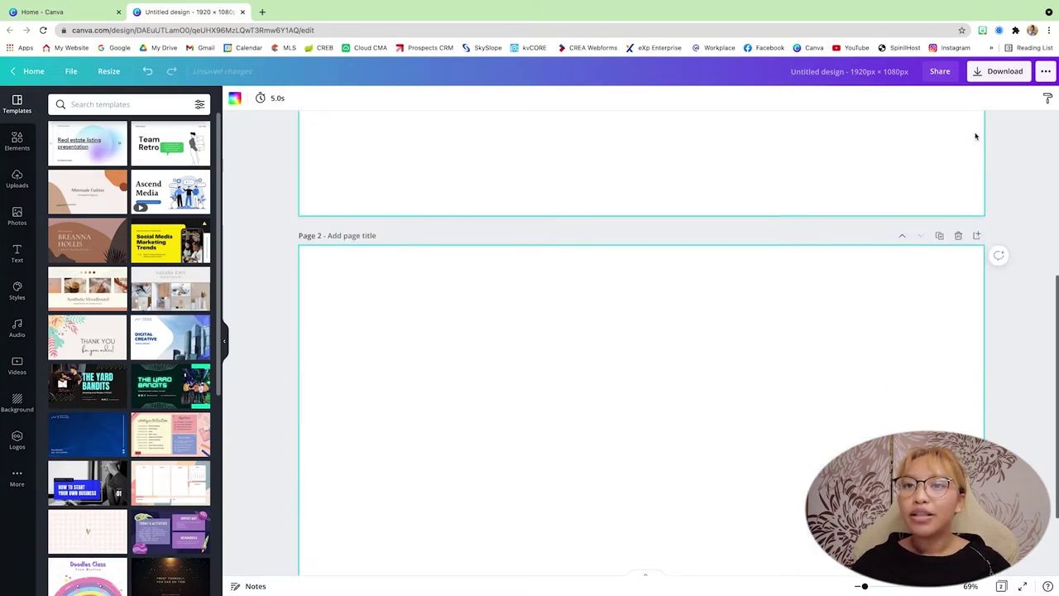
scroll(976, 143, "up", 5)
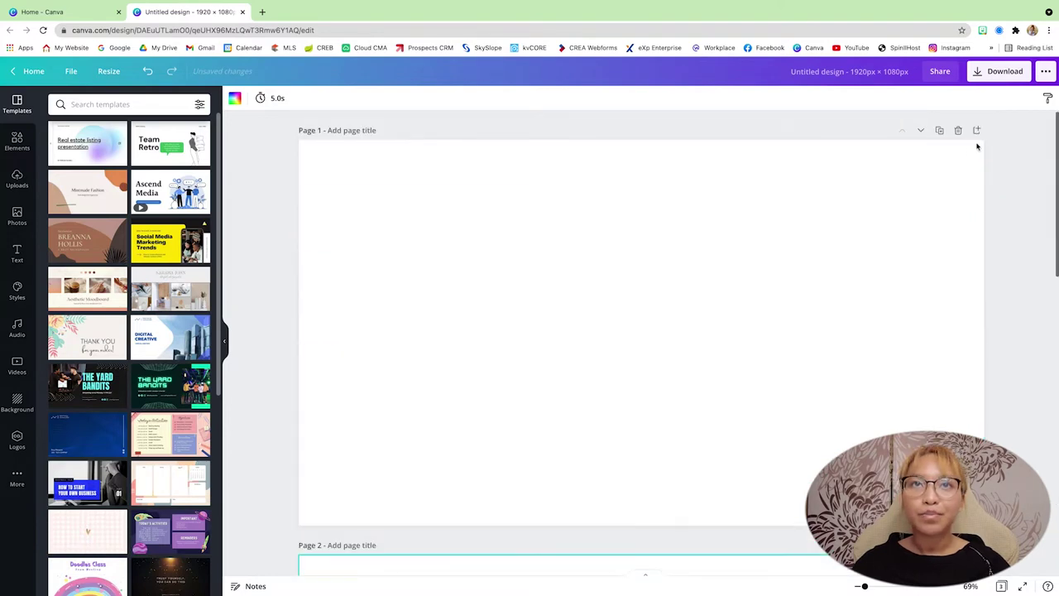
left_click(14, 182)
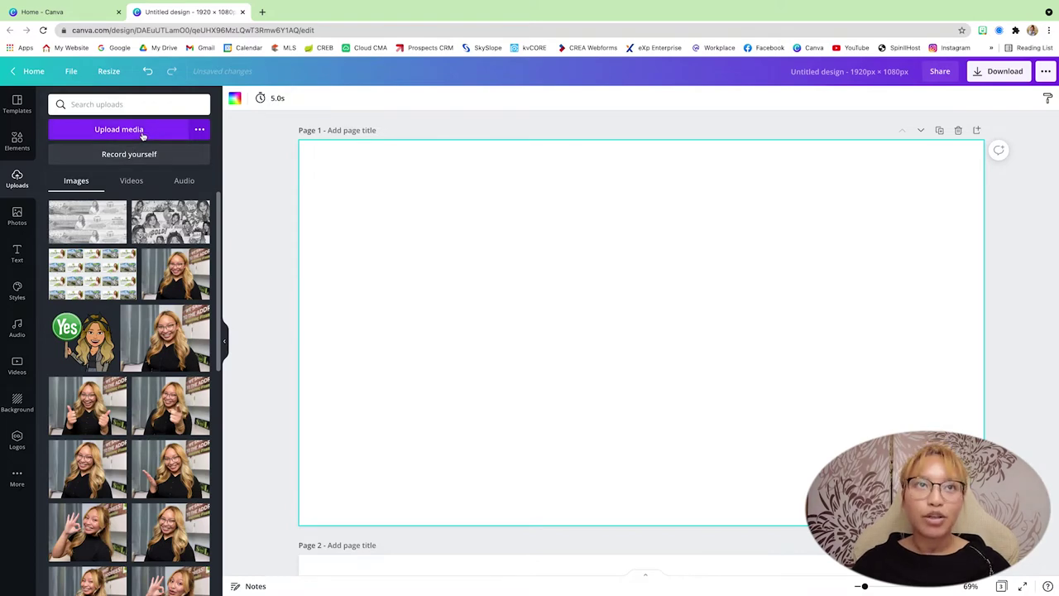
left_click(141, 131)
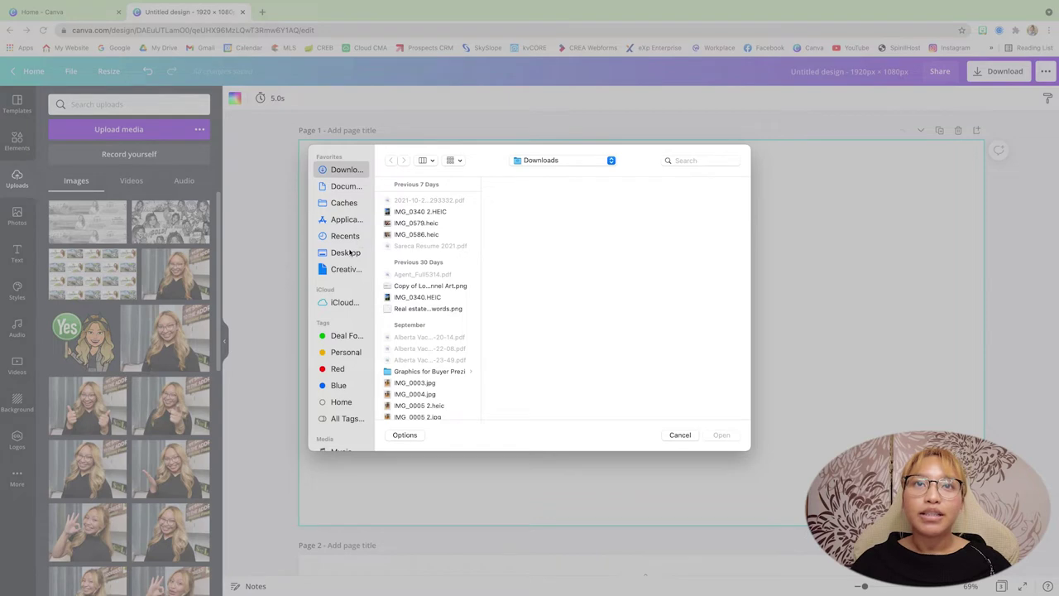
left_click(349, 252)
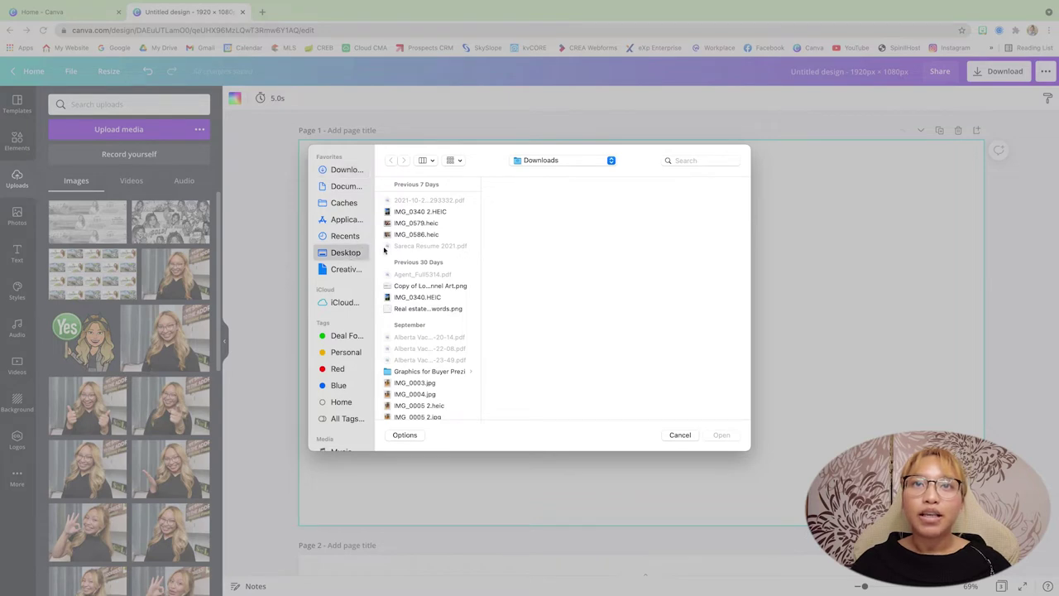
left_click(412, 268)
left_click(414, 273, "shift")
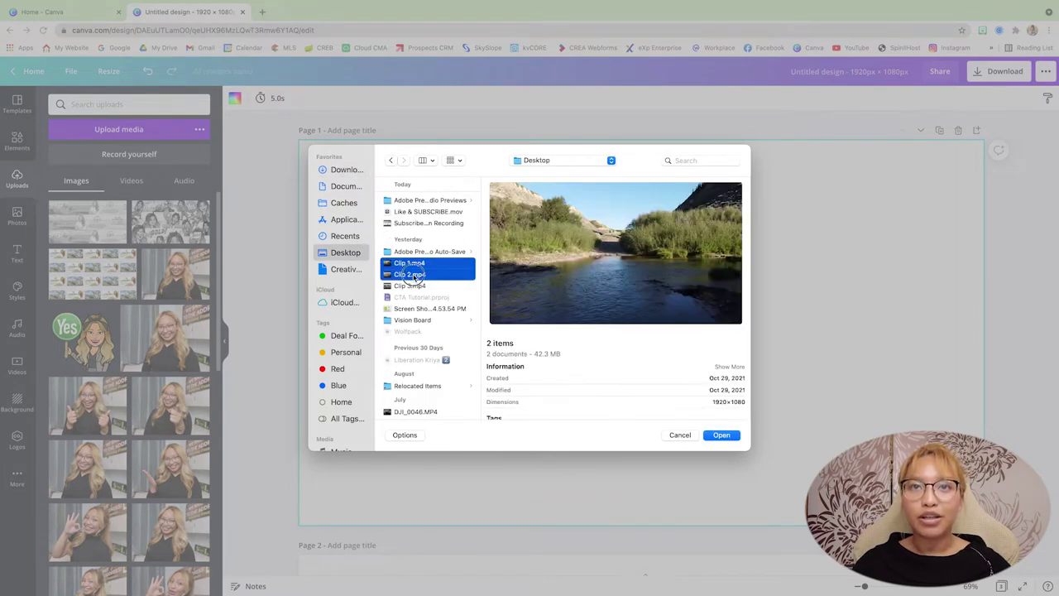
left_click(418, 288, "shift")
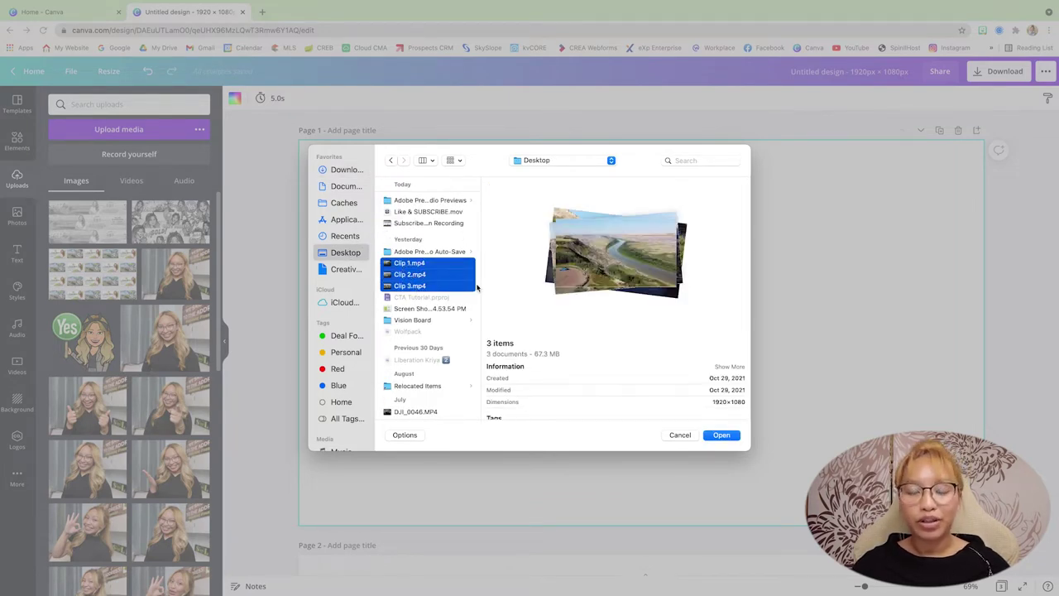
key("Return")
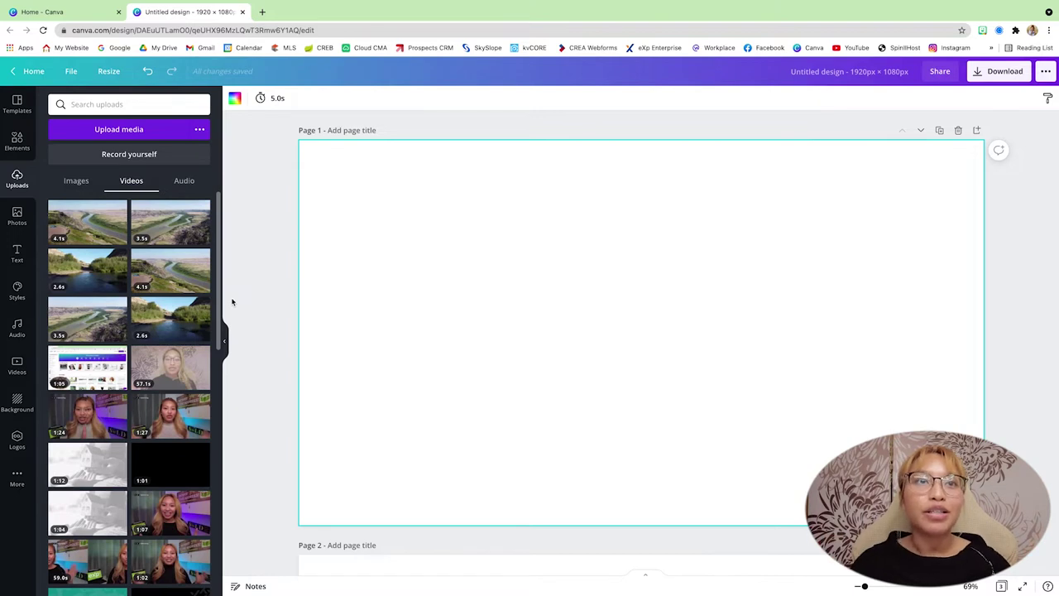
Step: Fill page 1 with the creek river video and preview it
mouse_move(83, 276)
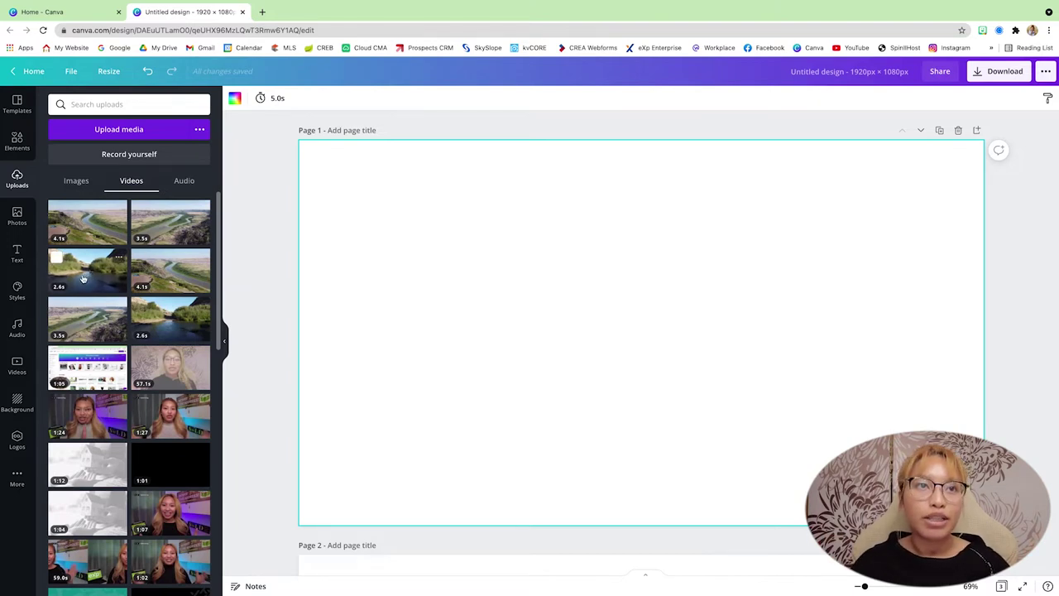
left_click_drag(82, 278, 314, 276)
left_click(642, 336)
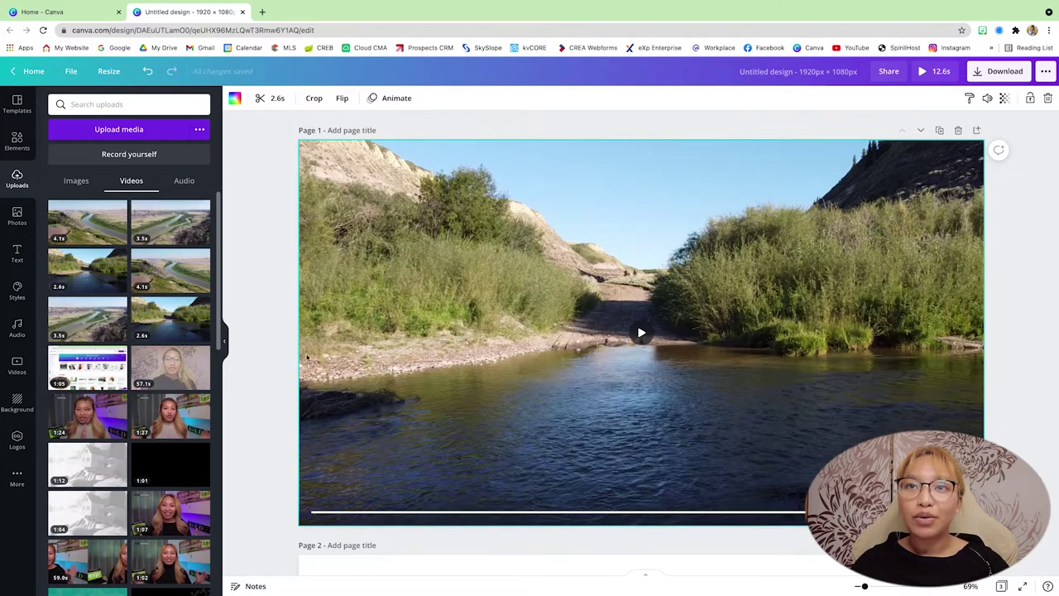
Step: Fill page 2 with the aerial river valley video and page 3 with the river canyon video
scroll(482, 364, "down", 2)
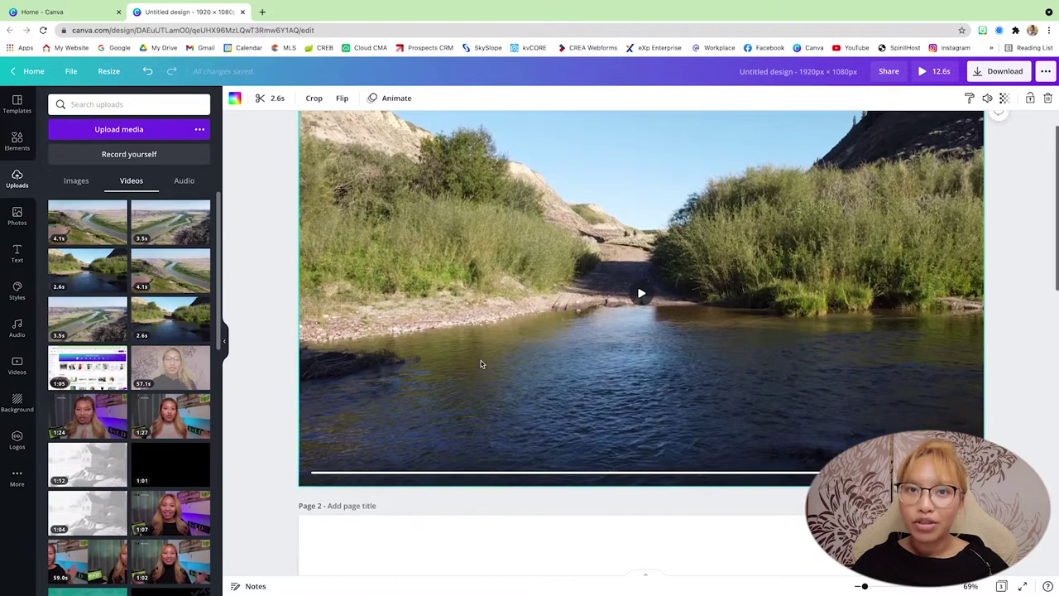
scroll(481, 364, "down", 5)
scroll(376, 395, "down", 2)
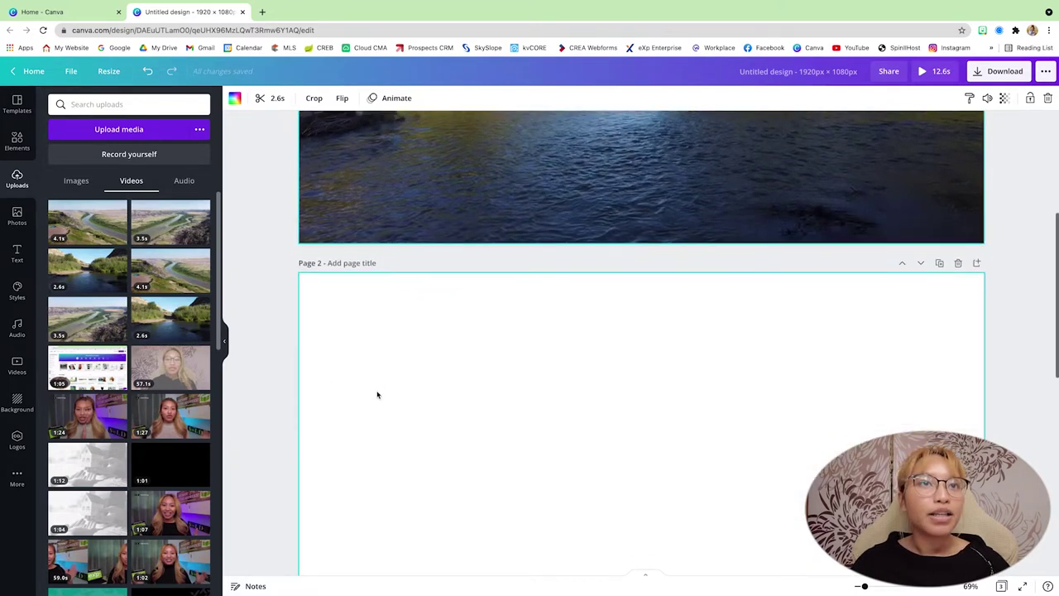
left_click_drag(190, 230, 595, 352)
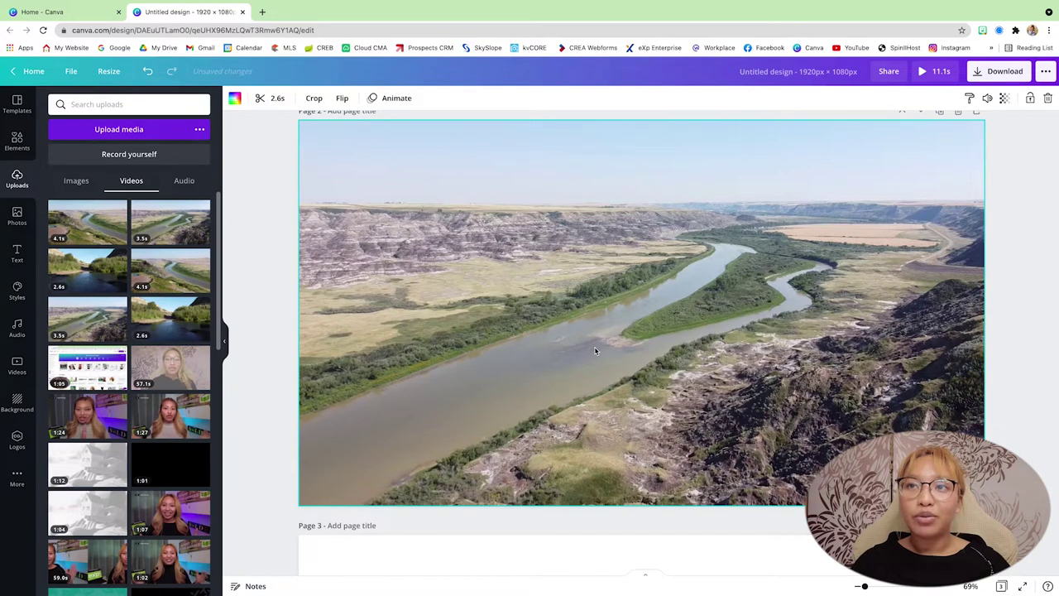
scroll(594, 351, "up", 1)
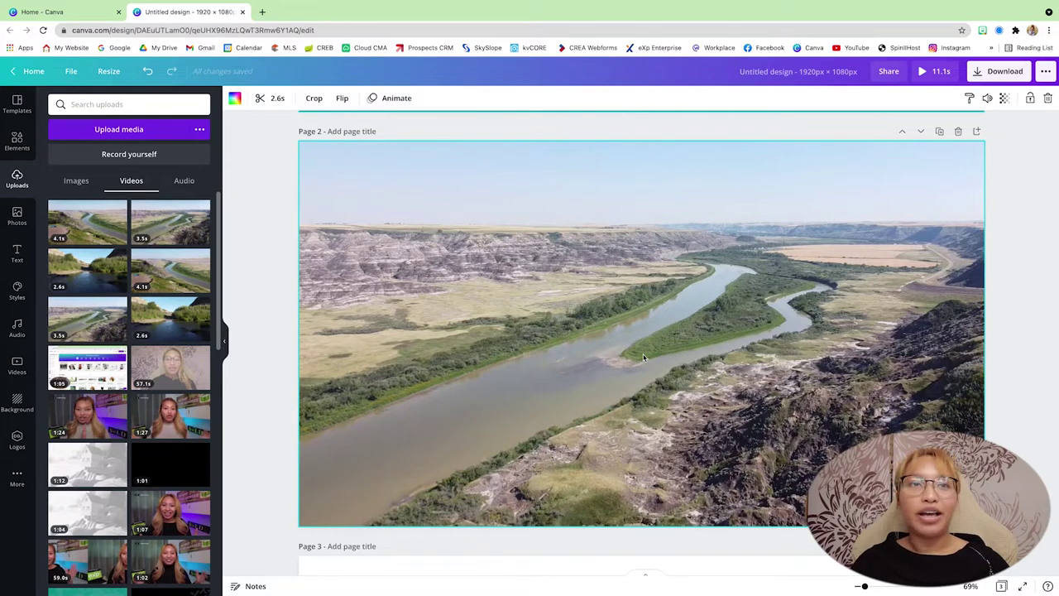
scroll(674, 420, "down", 5)
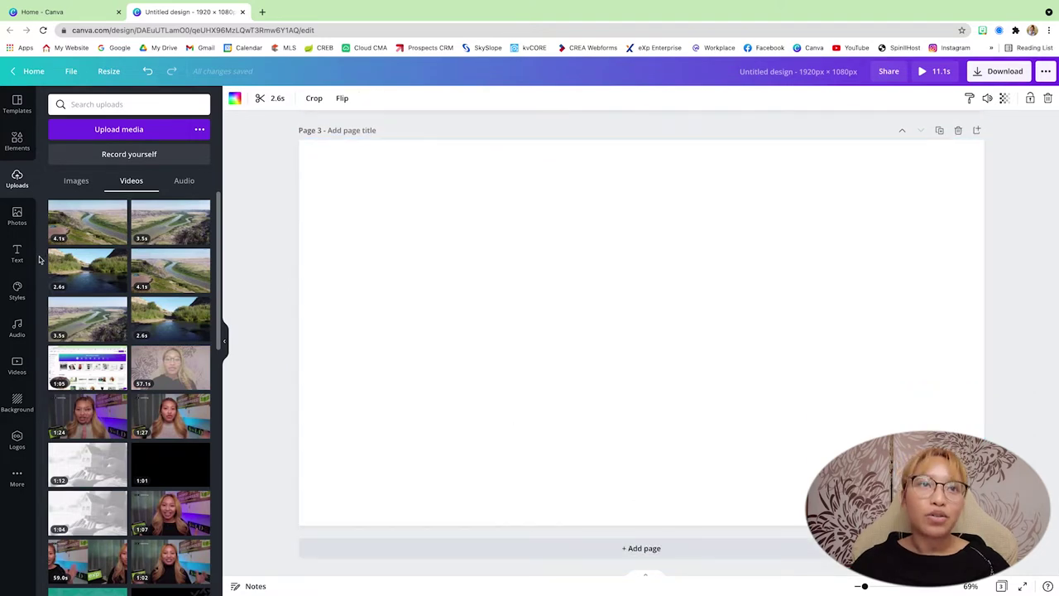
left_click_drag(93, 234, 331, 246)
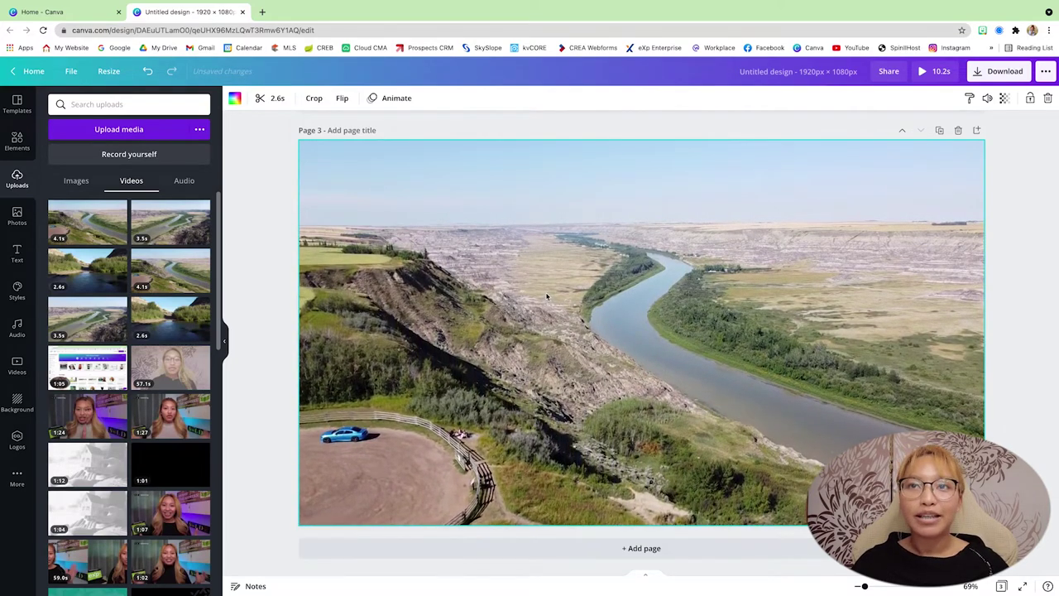
scroll(546, 296, "up", 10)
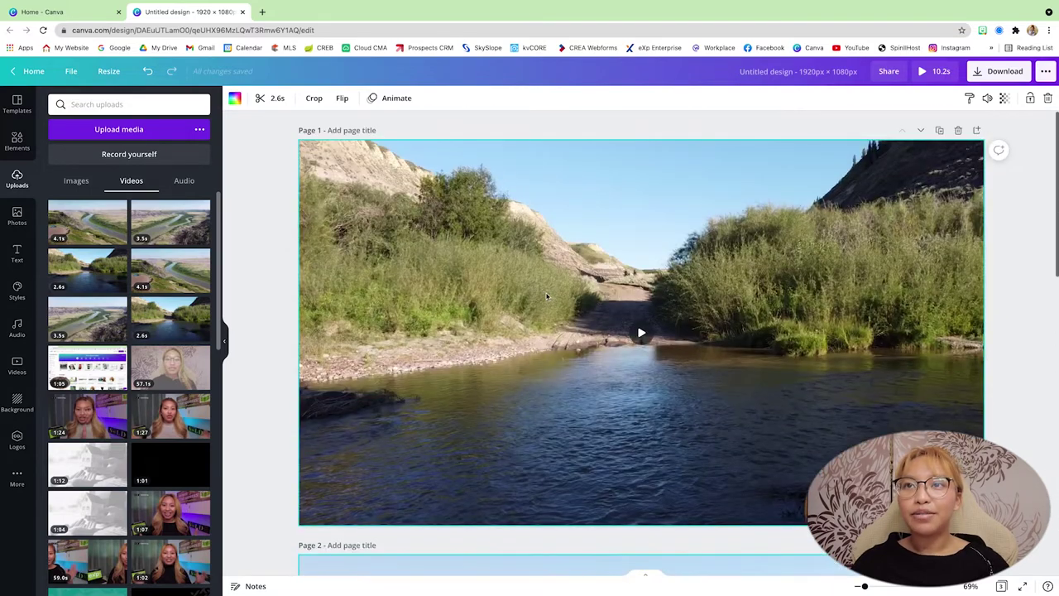
Step: Add the Loden Living logo from the uploaded images to page 1
left_click(1005, 296)
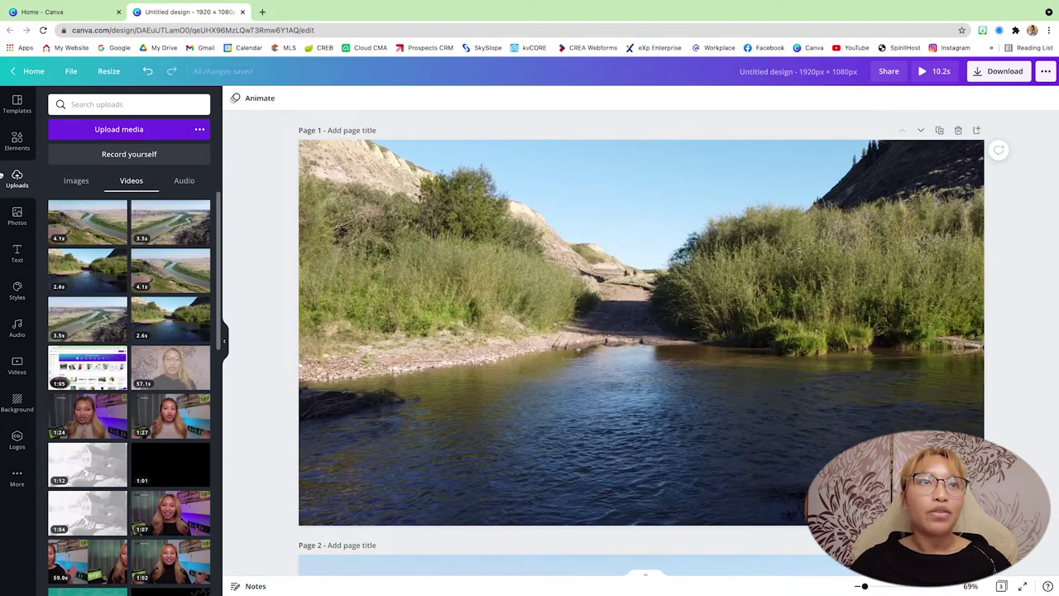
left_click(15, 147)
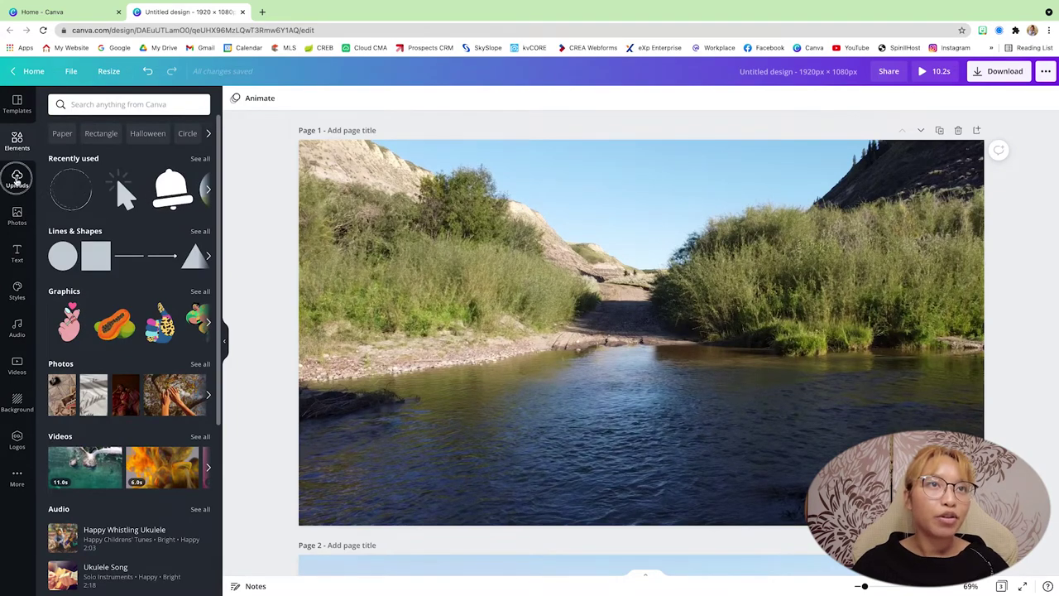
left_click(16, 178)
left_click(76, 180)
scroll(141, 263, "down", 5)
scroll(142, 263, "down", 4)
left_click(158, 311)
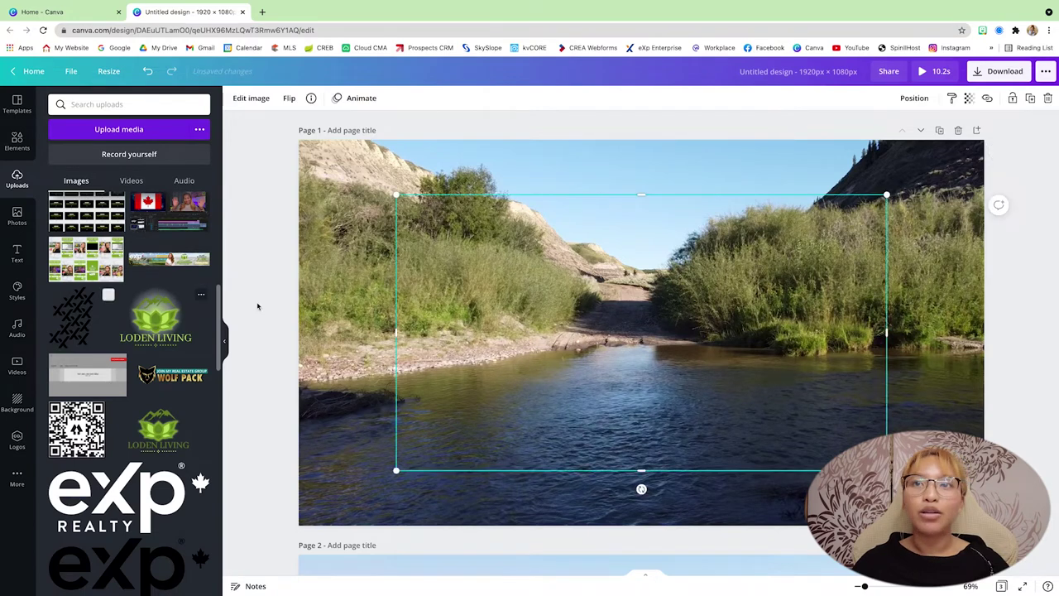
Step: Centre the Loden Living logo on page 1's river video and deselect it
left_click_drag(766, 390, 766, 363)
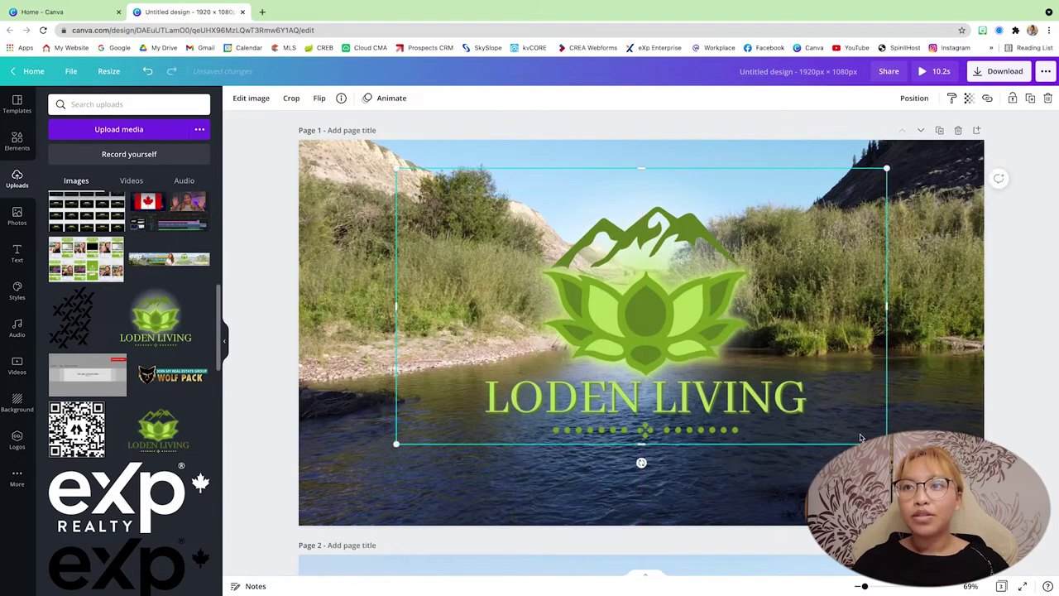
left_click_drag(627, 393, 625, 404)
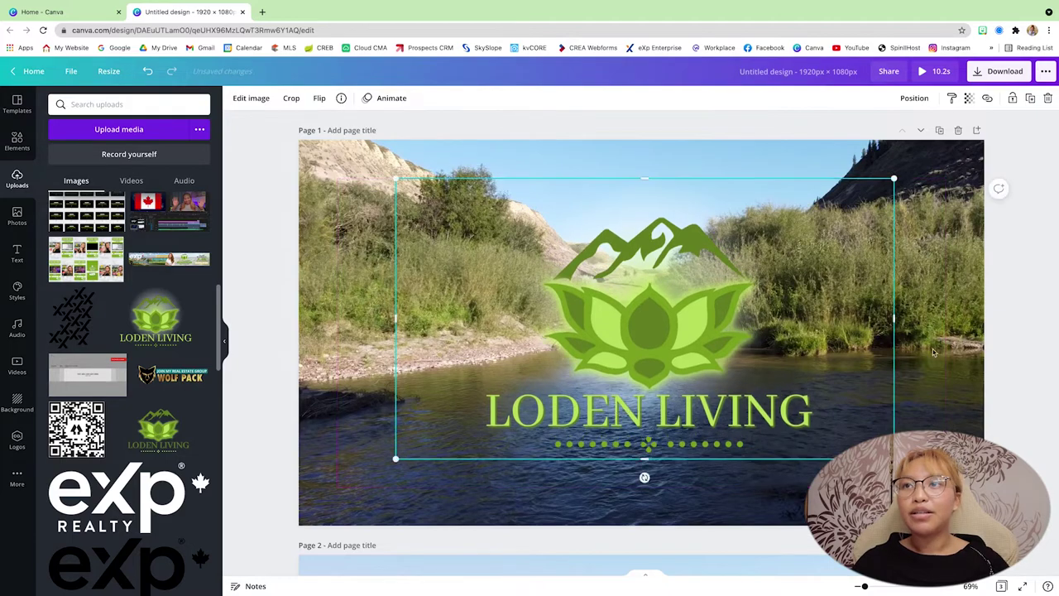
left_click_drag(773, 365, 765, 363)
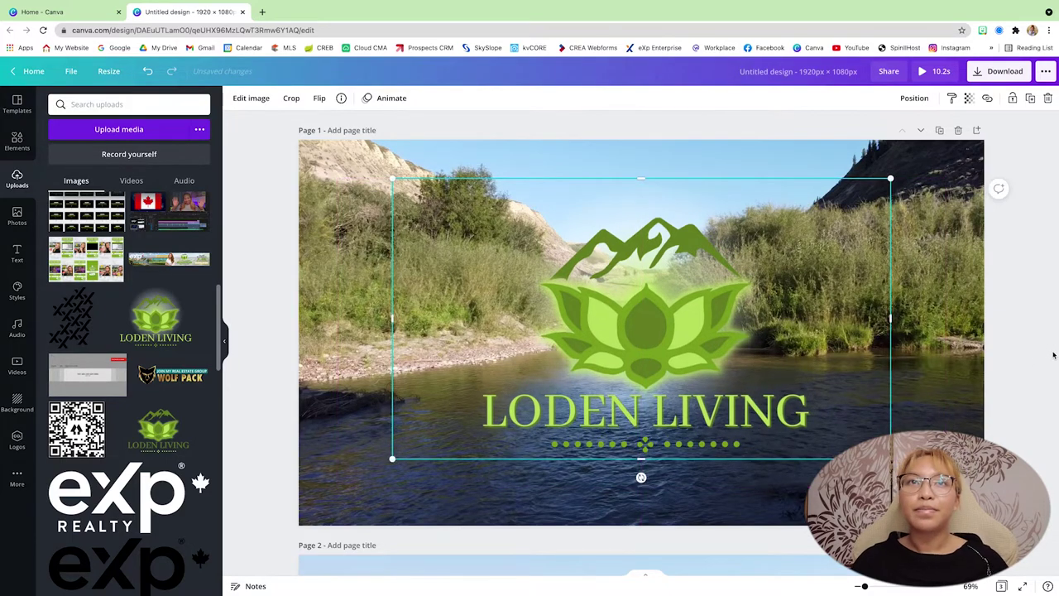
left_click(1005, 362)
scroll(1005, 364, "down", 3)
scroll(1005, 364, "down", 3)
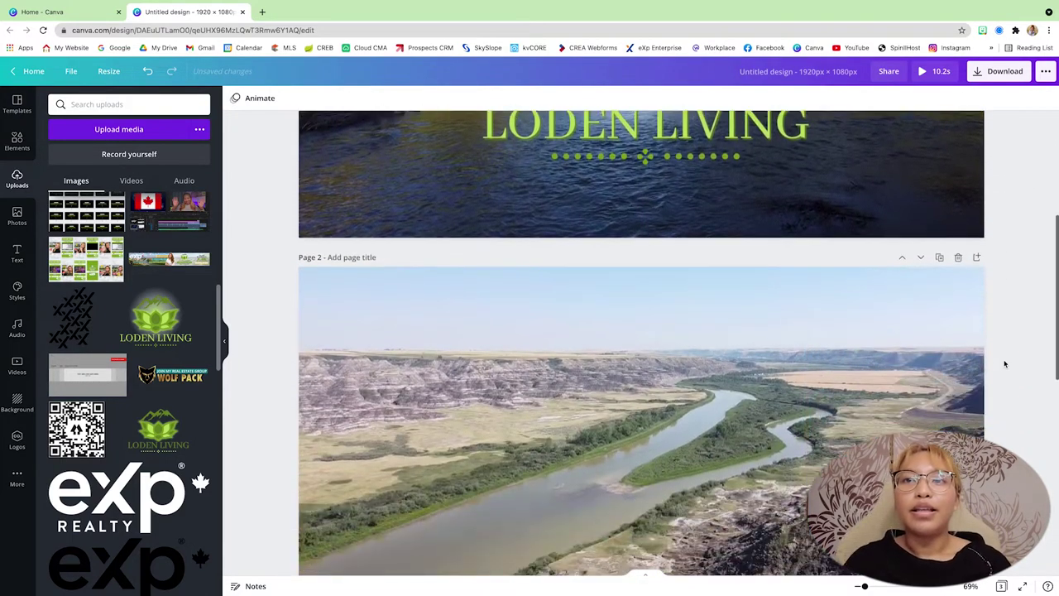
scroll(1005, 364, "up", 1)
scroll(1004, 364, "down", 3)
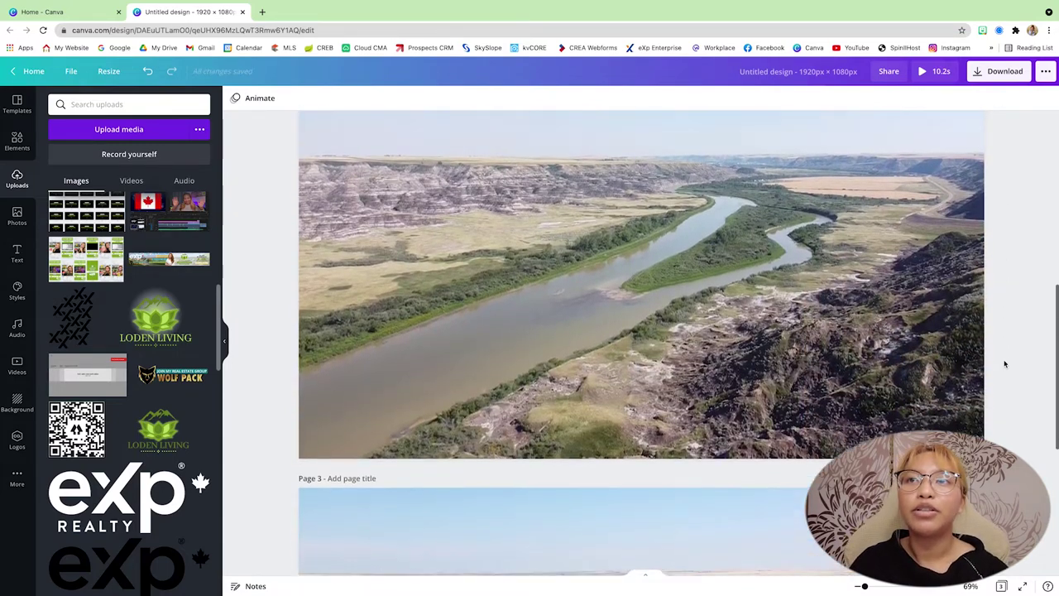
scroll(1005, 362, "up", 1)
scroll(163, 352, "down", 6)
Step: Add the portrait photo to page 2, moved to the upper right and enlarged to page height
left_click(163, 351)
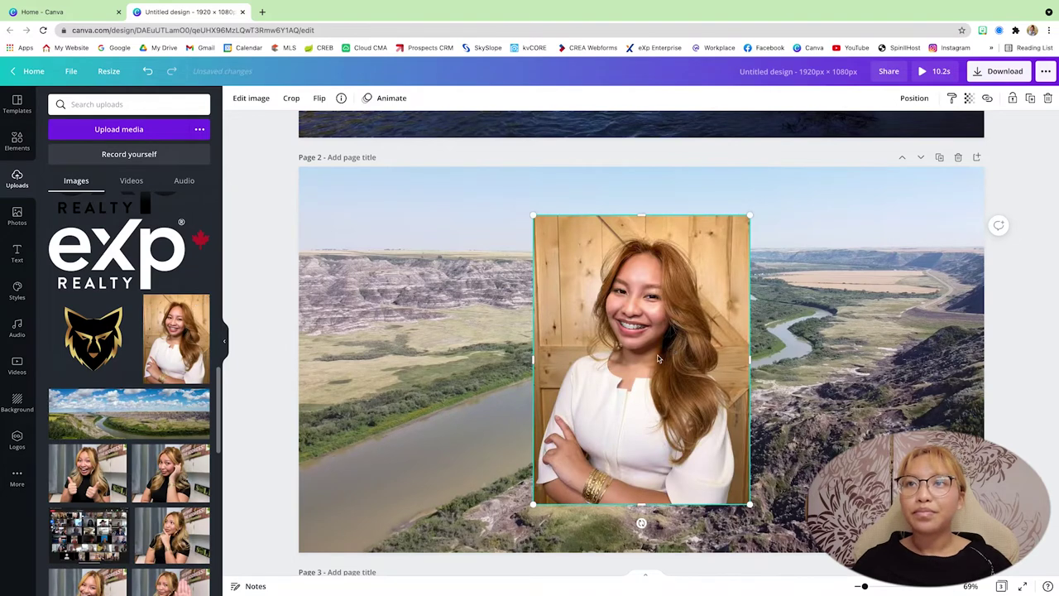
left_click_drag(671, 354, 836, 306)
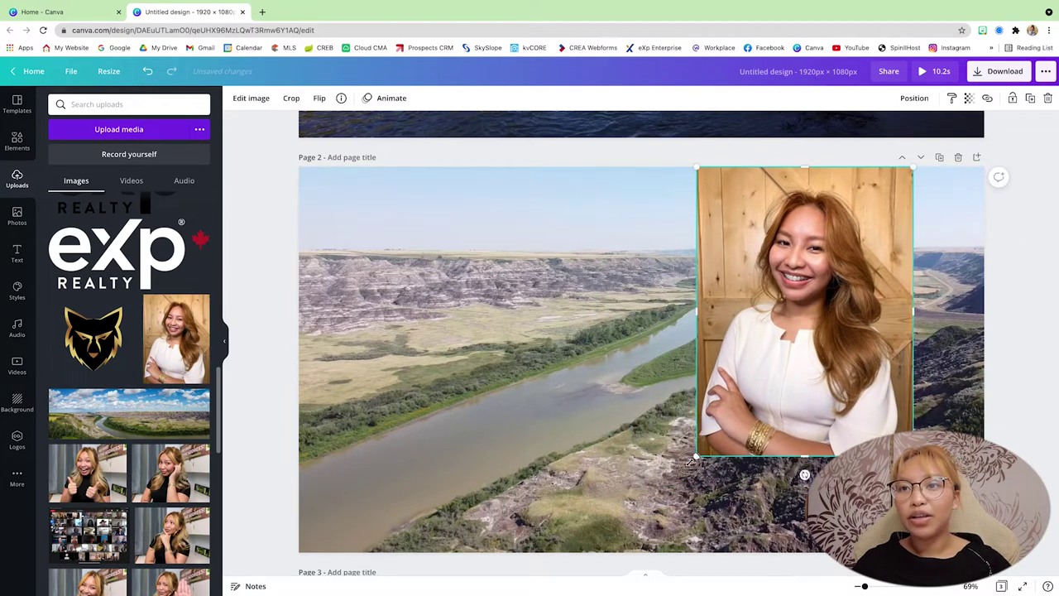
left_click_drag(678, 469, 625, 552)
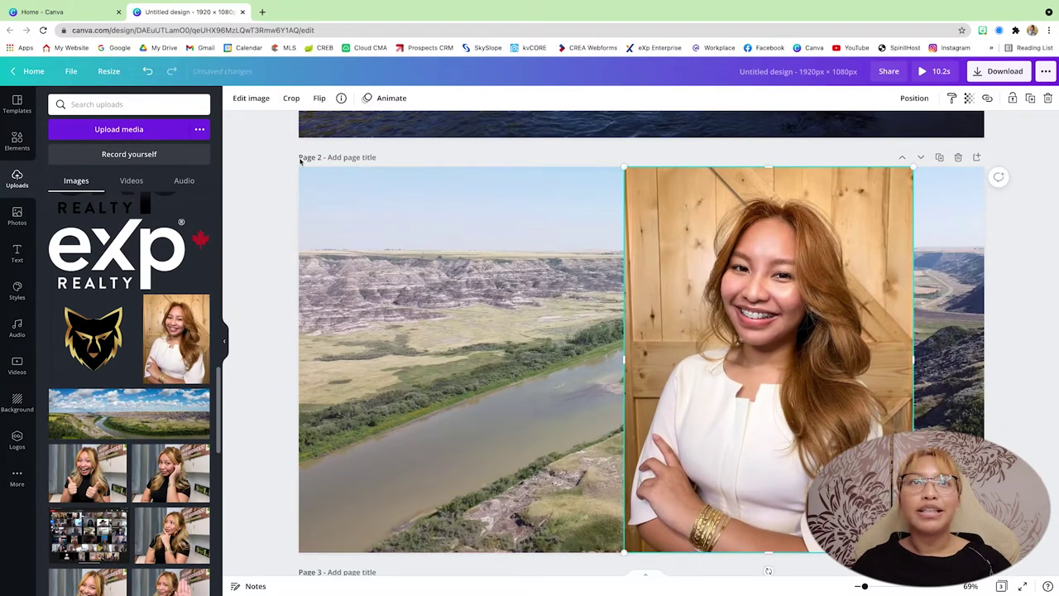
Step: Remove the portrait's background with BG Remover and enlarge it to the page top and right edge
left_click(251, 98)
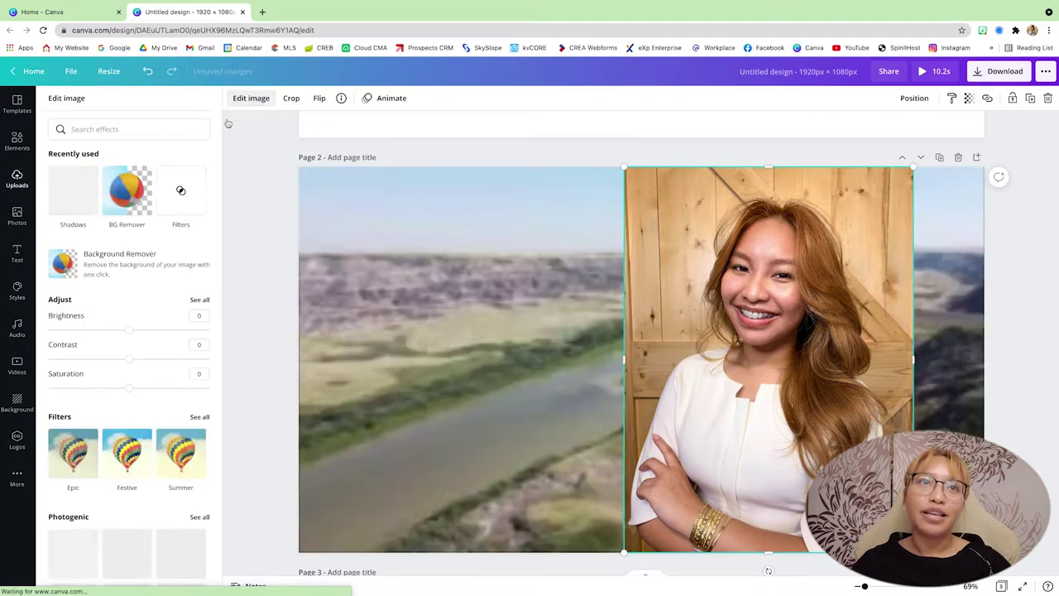
left_click(126, 195)
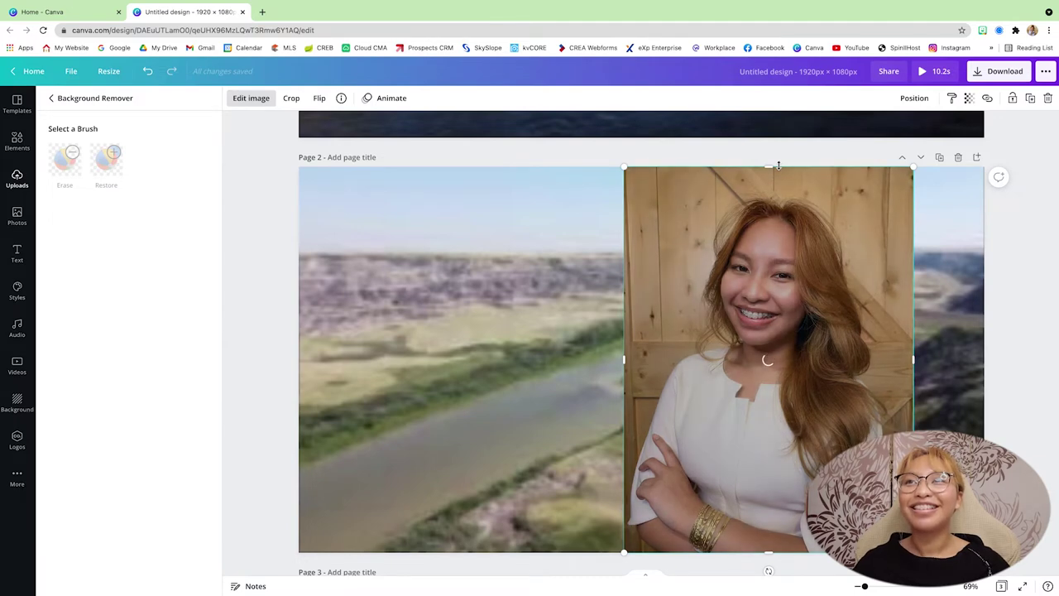
scroll(1021, 310, "down", 1)
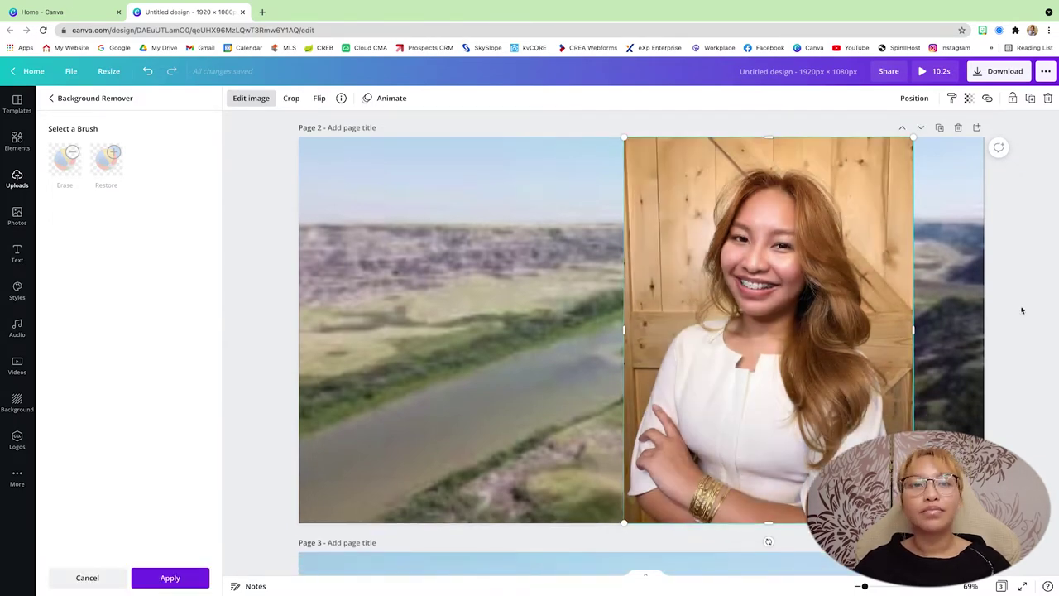
left_click(170, 576)
left_click_drag(749, 135, 774, 163)
left_click_drag(916, 163, 937, 138)
left_click_drag(790, 218, 838, 216)
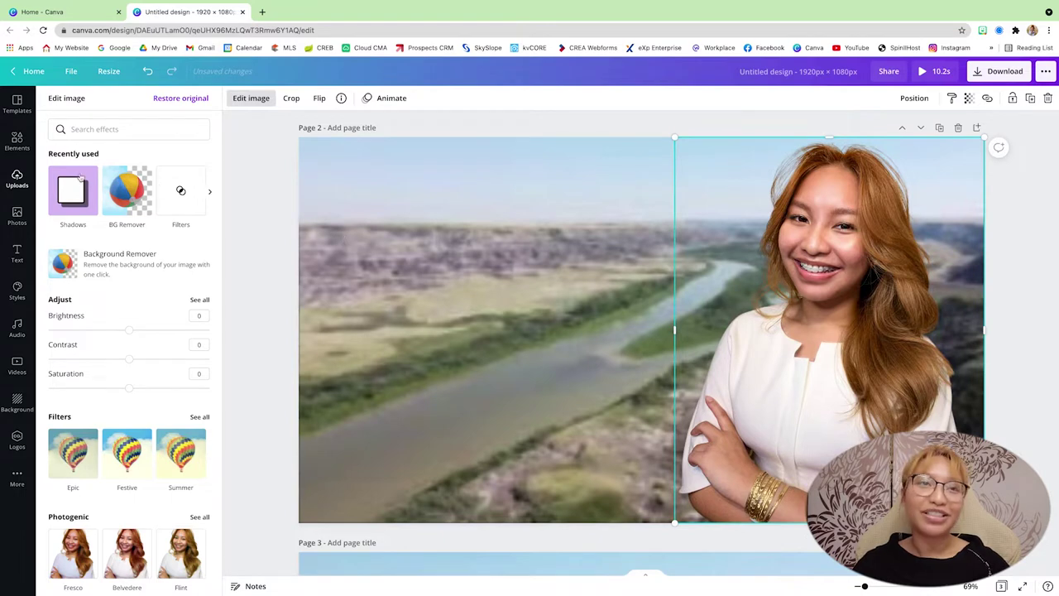
Step: Give the portrait a white Glow shadow with size 15, blur 7 and transparency 70
left_click(70, 198)
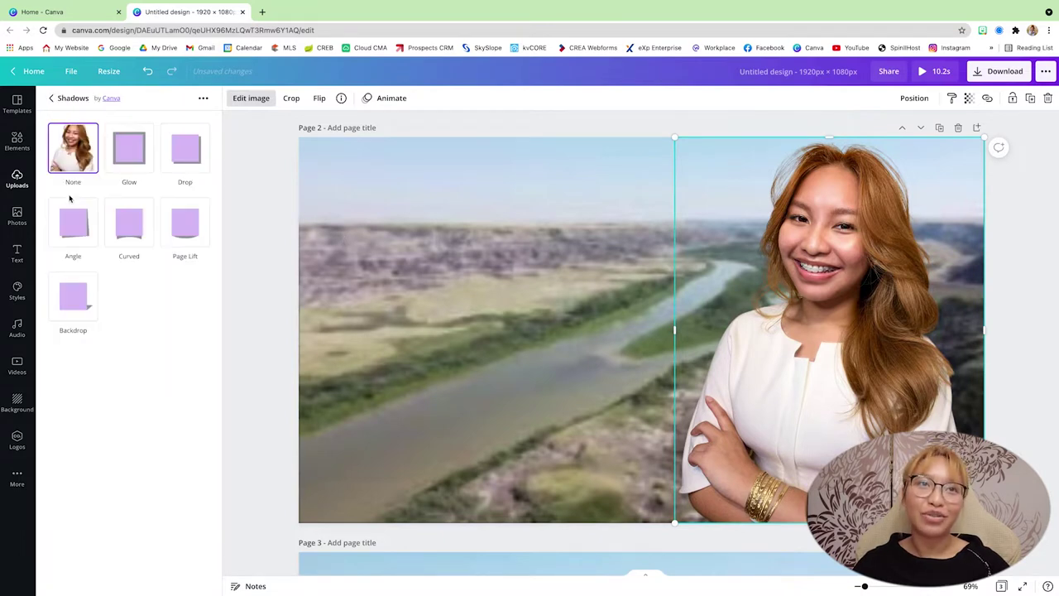
left_click(128, 152)
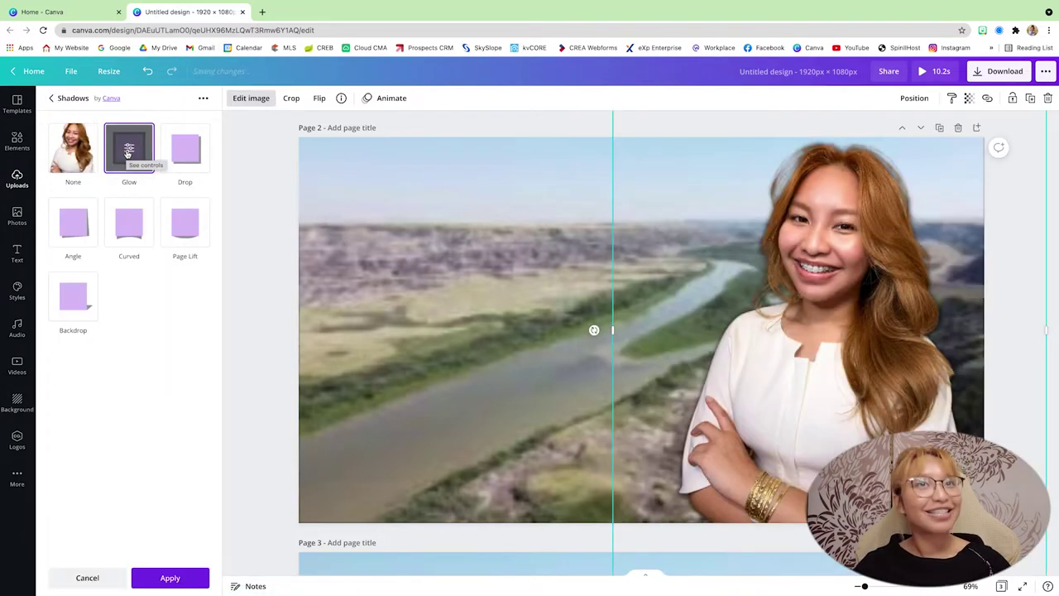
left_click(128, 154)
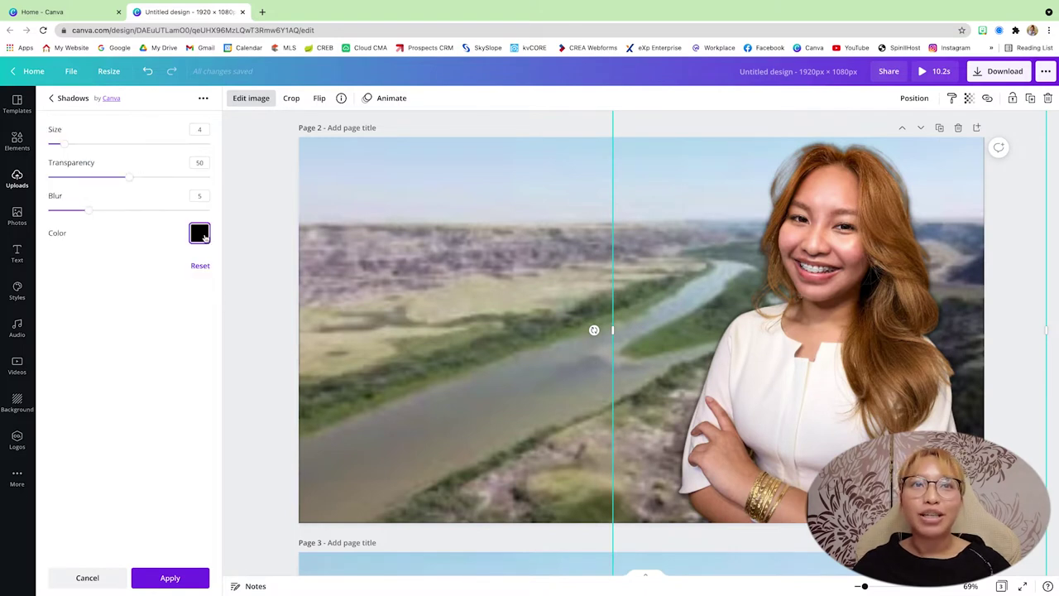
left_click(203, 237)
left_click(233, 280)
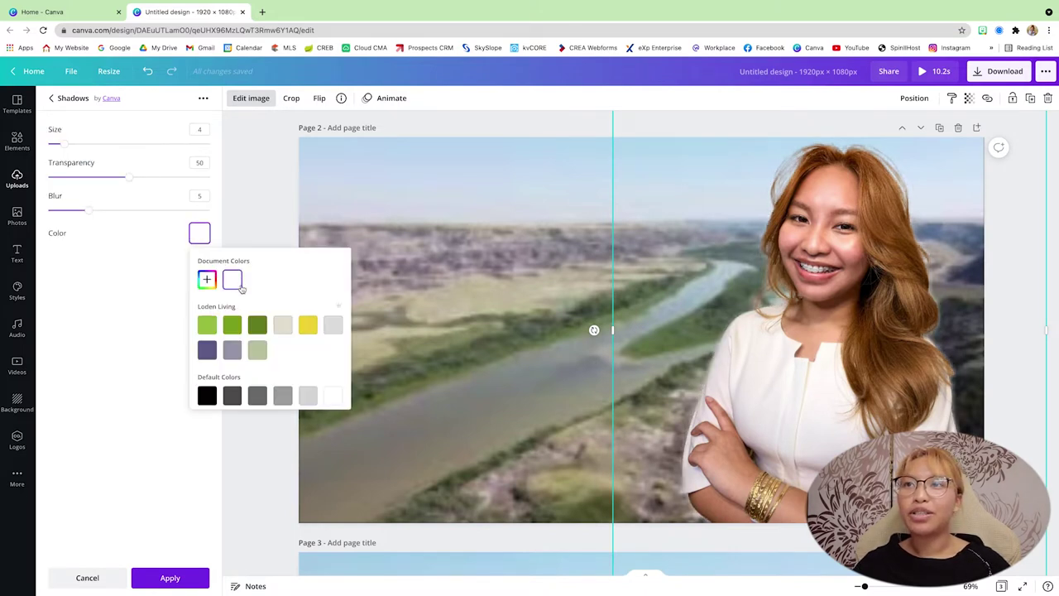
left_click(205, 129)
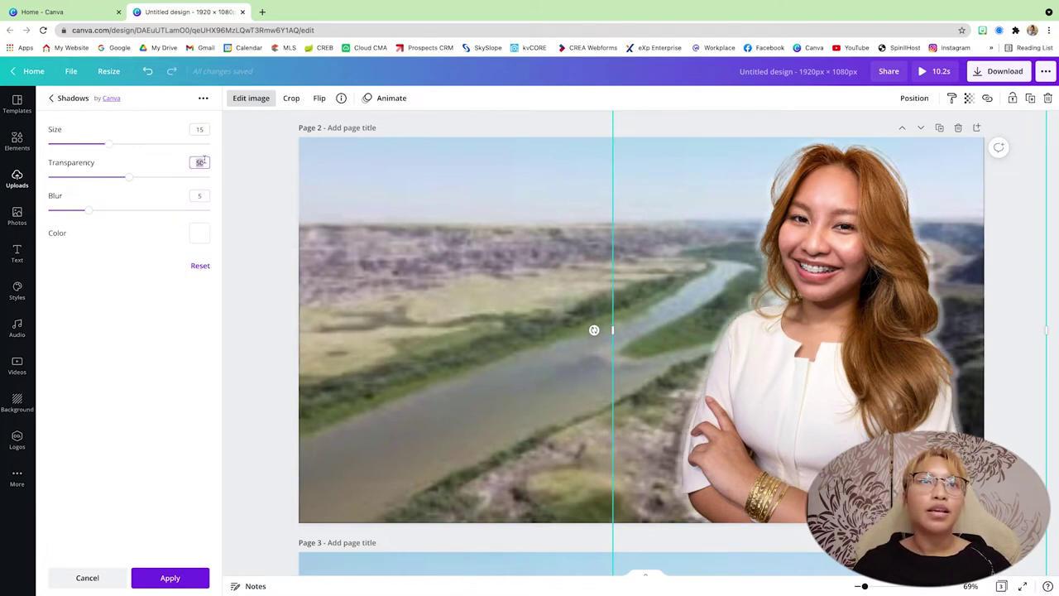
left_click_drag(129, 179, 281, 182)
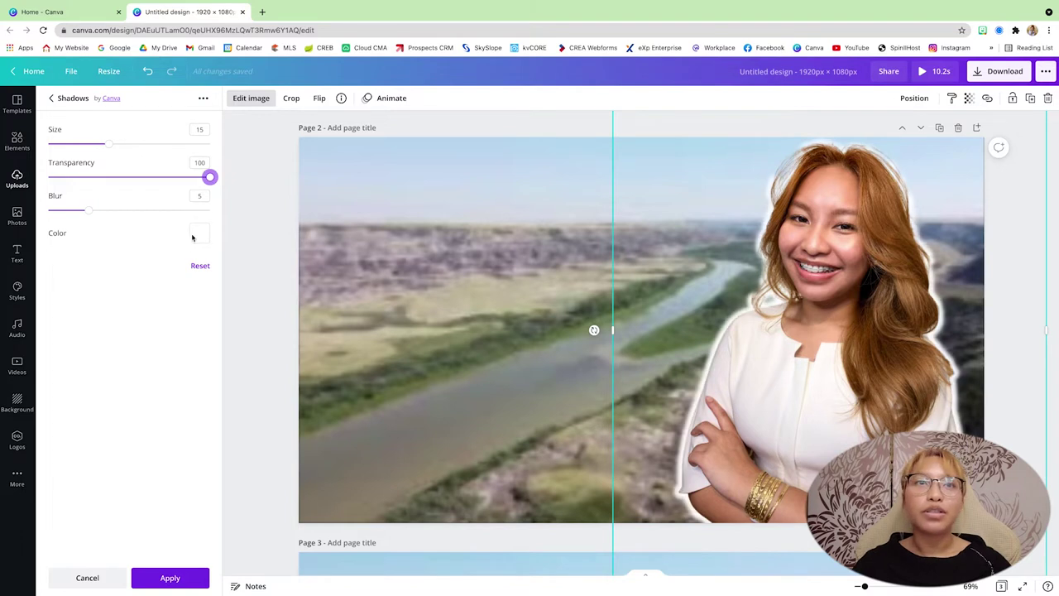
key("Return")
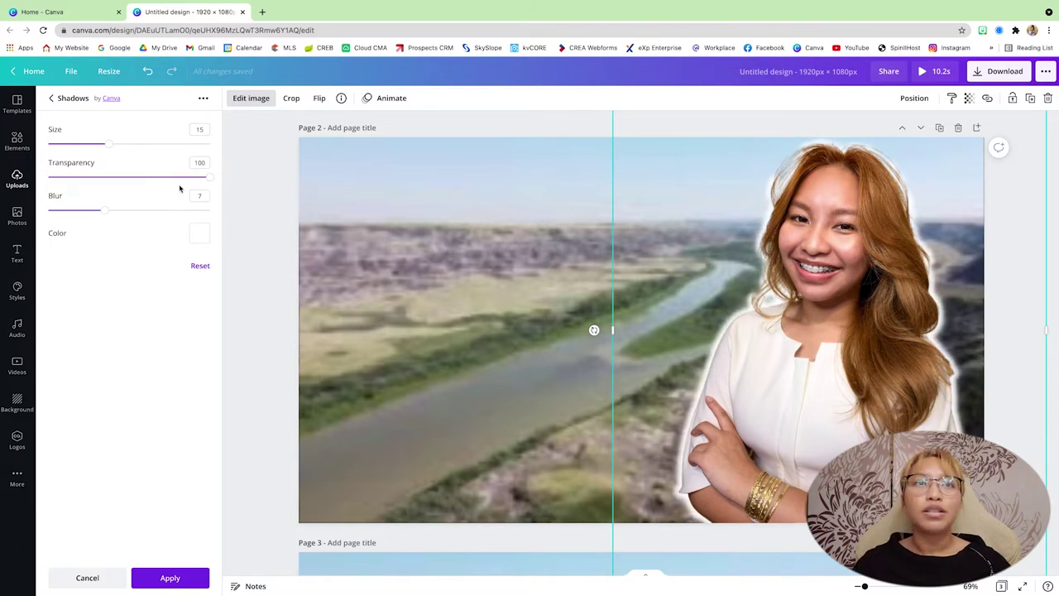
left_click_drag(202, 178, 153, 182)
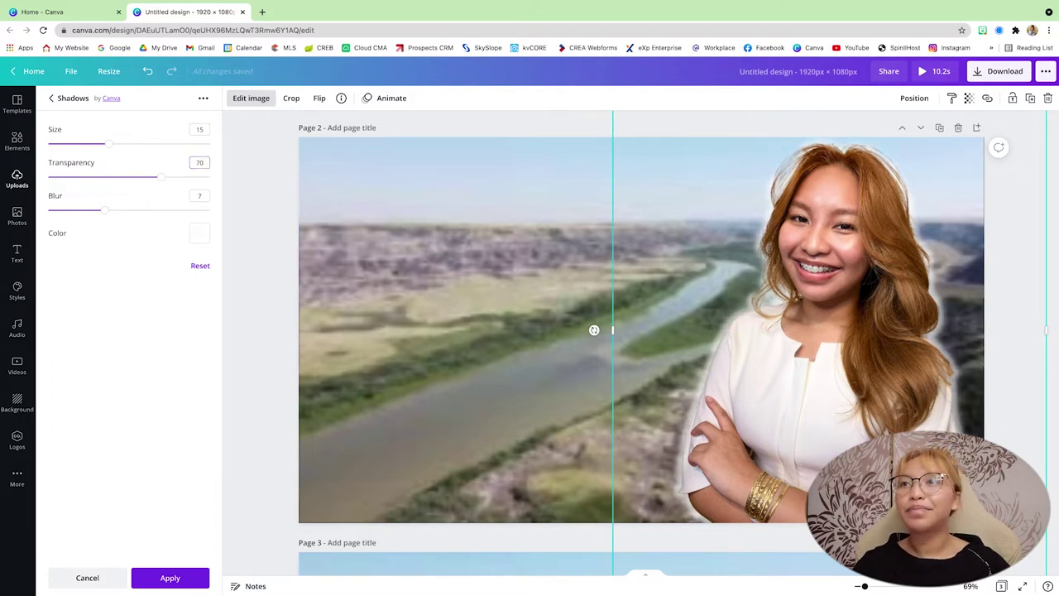
left_click(278, 352)
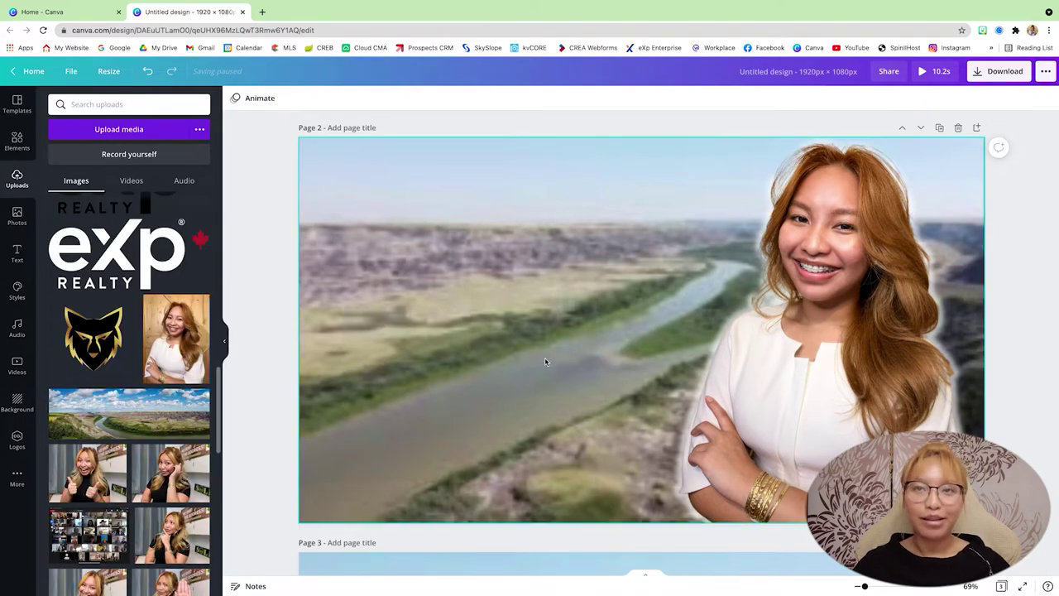
Step: Add a text box with the person's first name and surname on two lines
key("t")
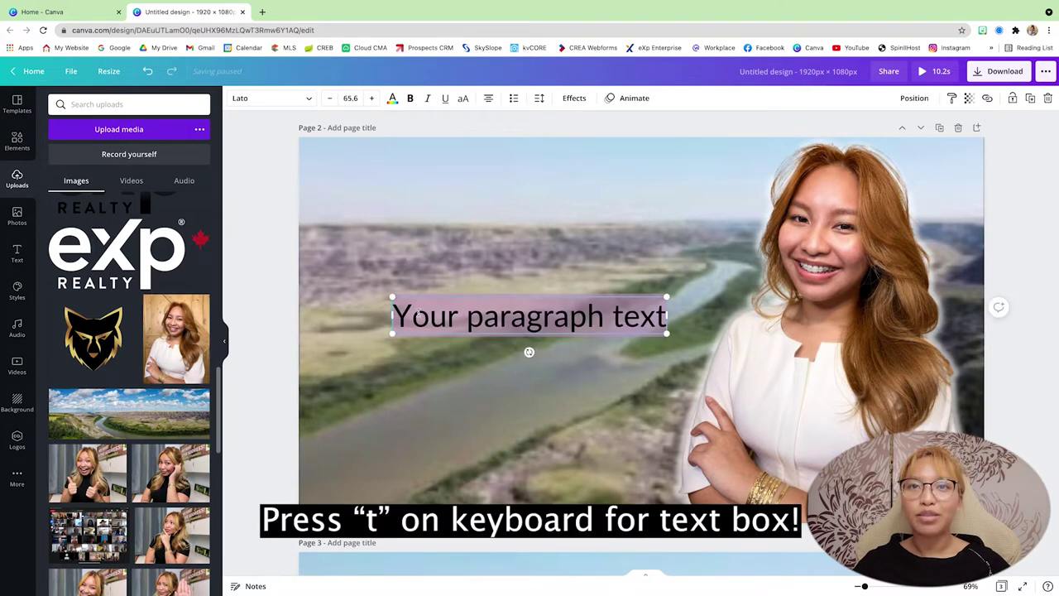
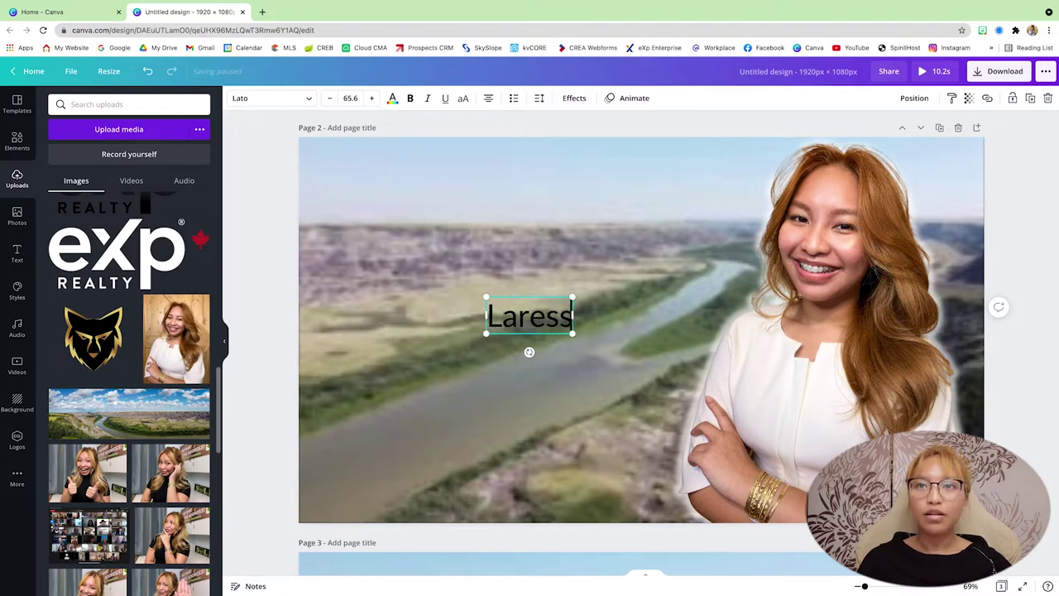
key("Return")
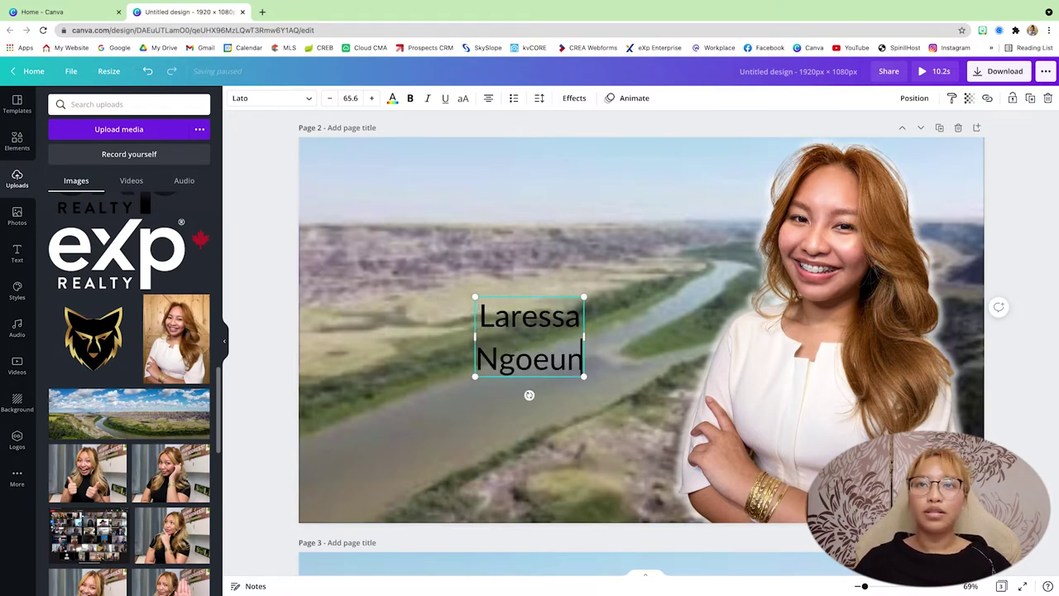
Step: Enlarge the name to size 215 and tighten its line spacing to 0.5, anchored to the top
left_click_drag(583, 295, 770, 170)
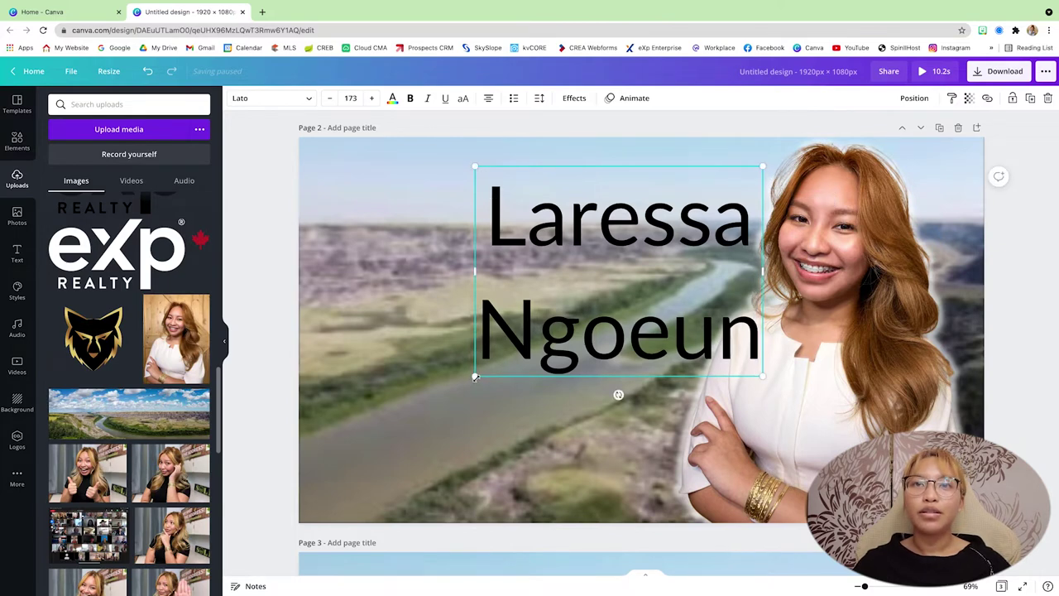
left_click_drag(475, 375, 400, 423)
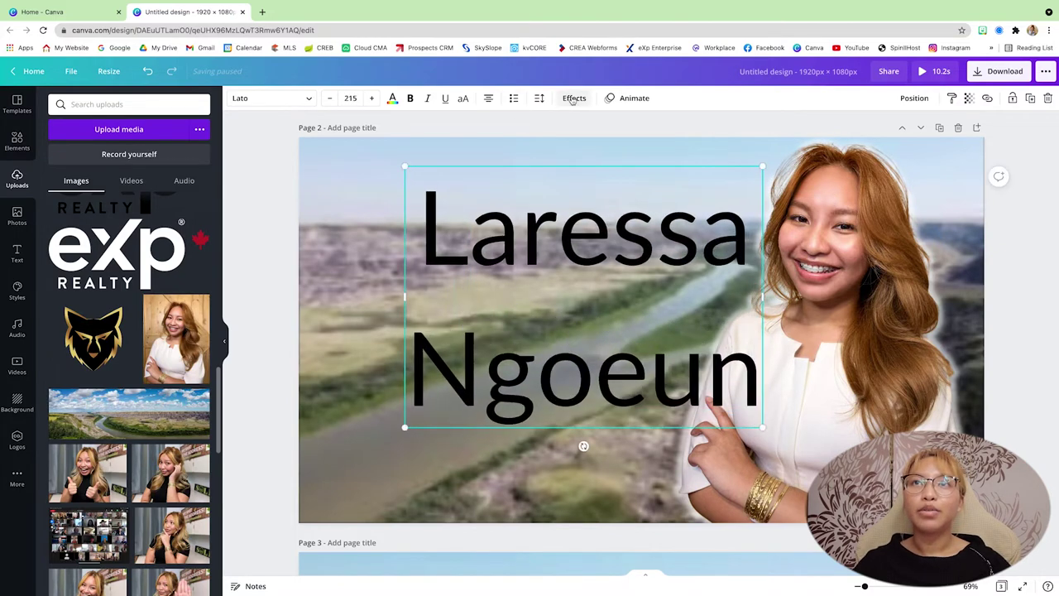
left_click(574, 98)
left_click(537, 98)
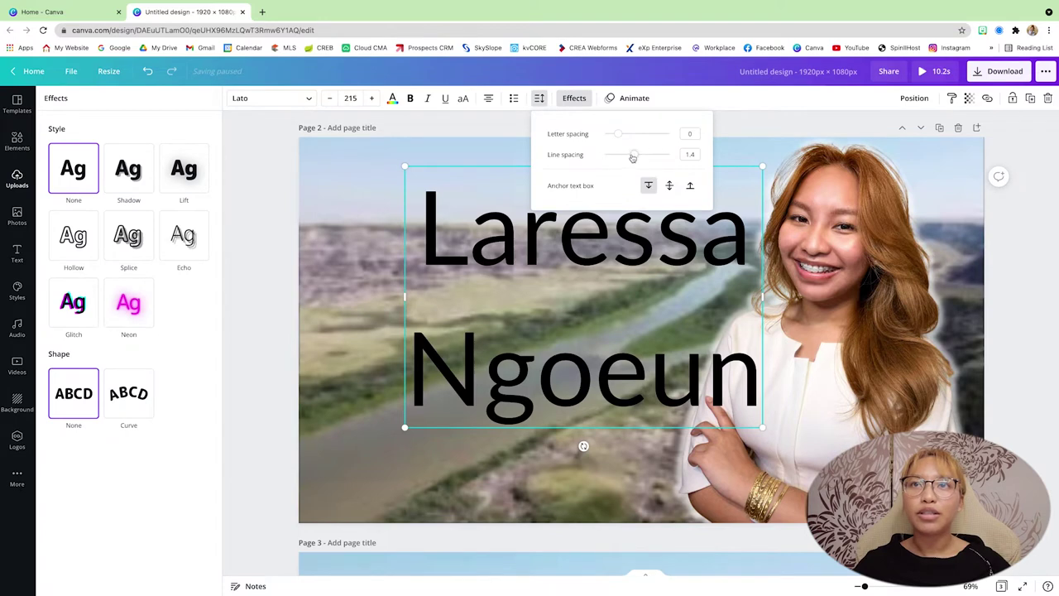
left_click_drag(632, 157, 595, 162)
left_click(648, 186)
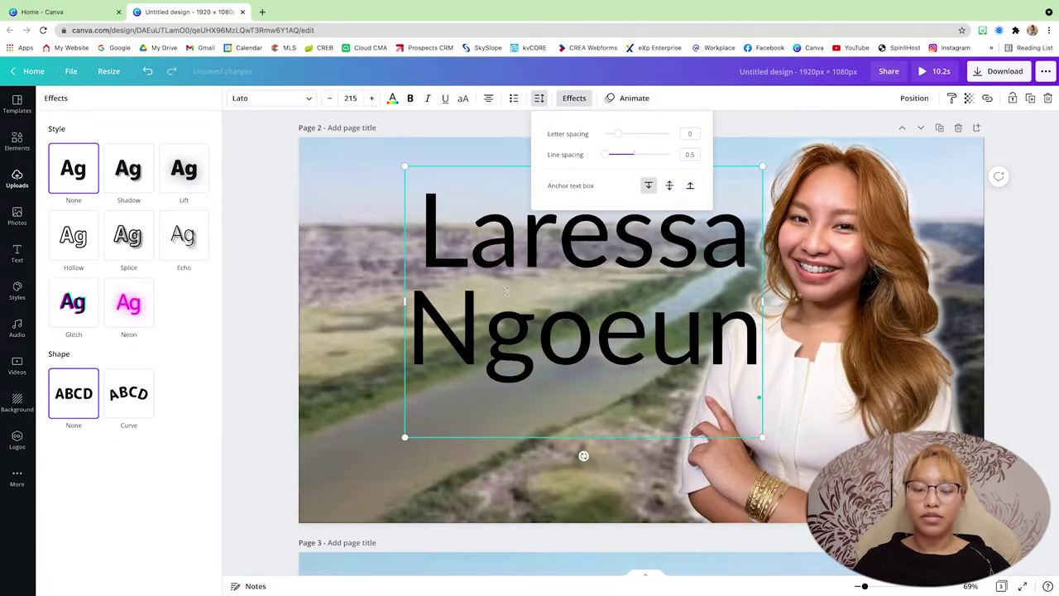
left_click(346, 366)
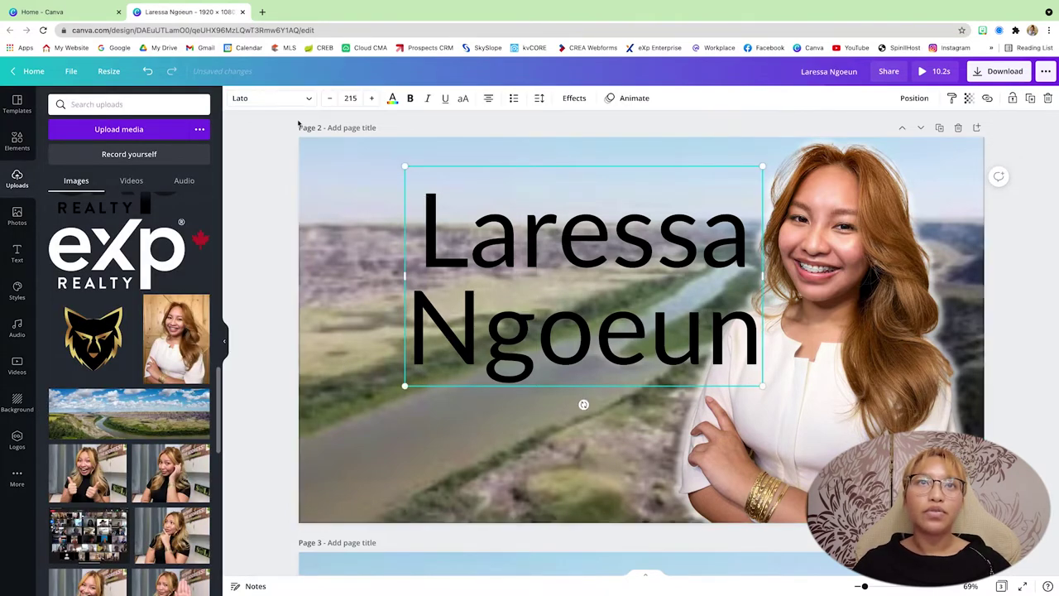
Step: Restyle the name in Playlist Script at size 261 with the green Loden Living colour
left_click(268, 98)
left_click(124, 254)
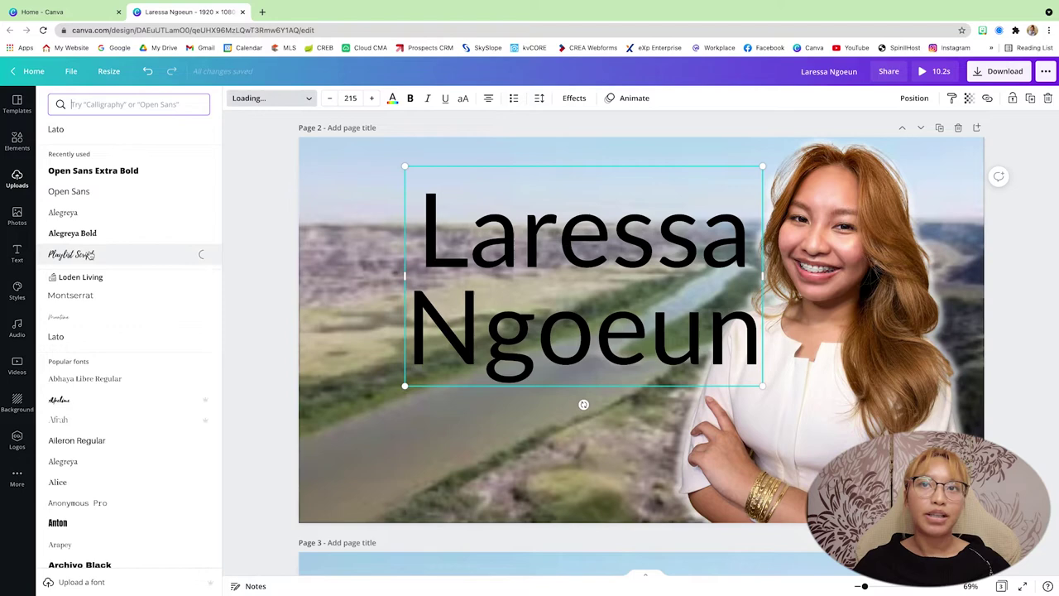
left_click_drag(575, 249, 472, 255)
left_click_drag(620, 391, 689, 431)
left_click_drag(574, 386, 584, 388)
left_click(392, 98)
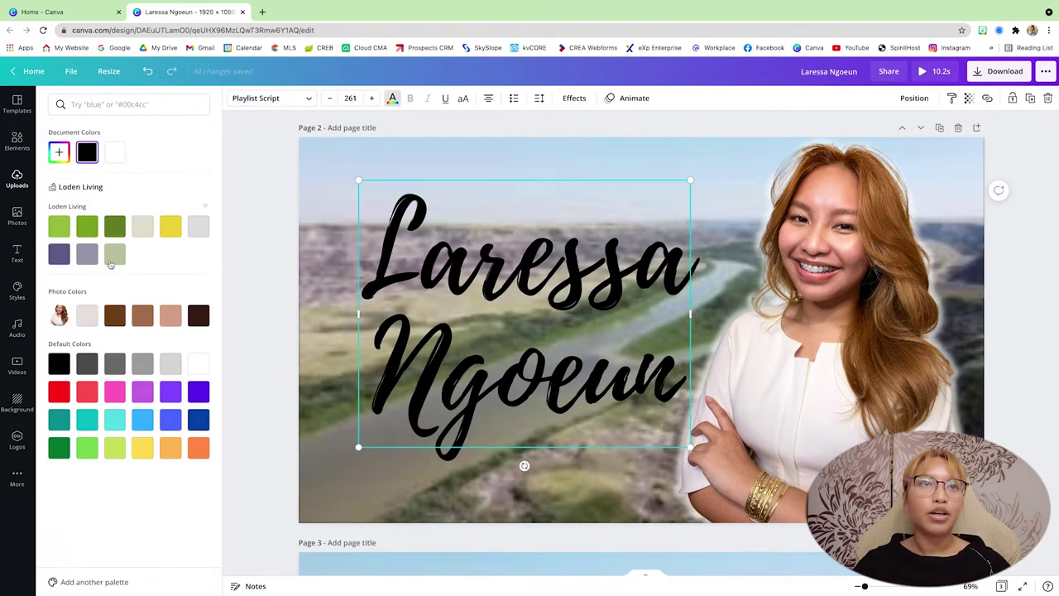
left_click(87, 225)
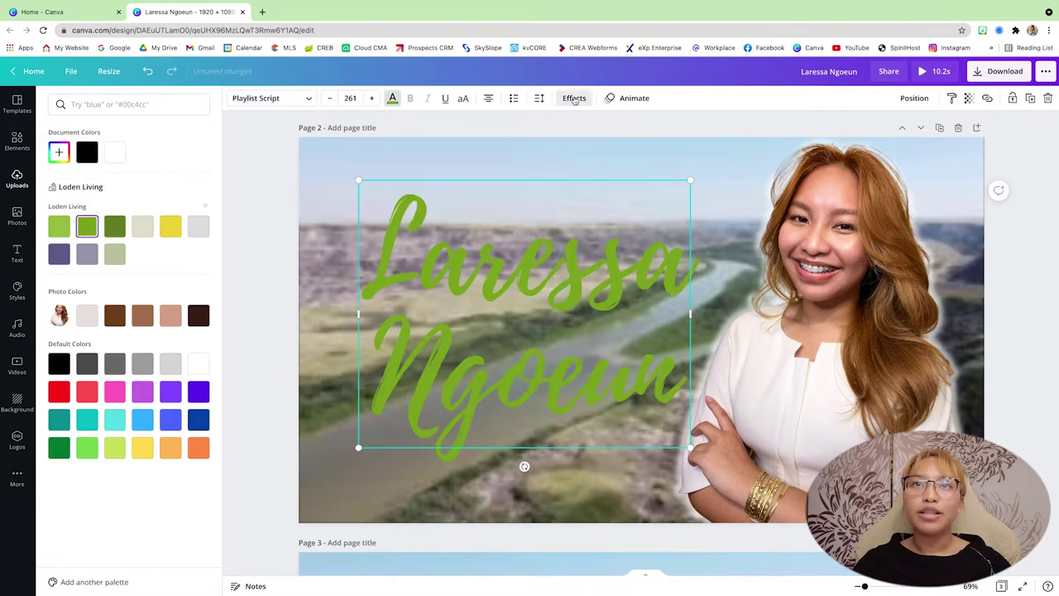
Step: Give the name a white drop shadow: offset 20, direction −45, blur 0, transparency 100
left_click(575, 98)
left_click(130, 170)
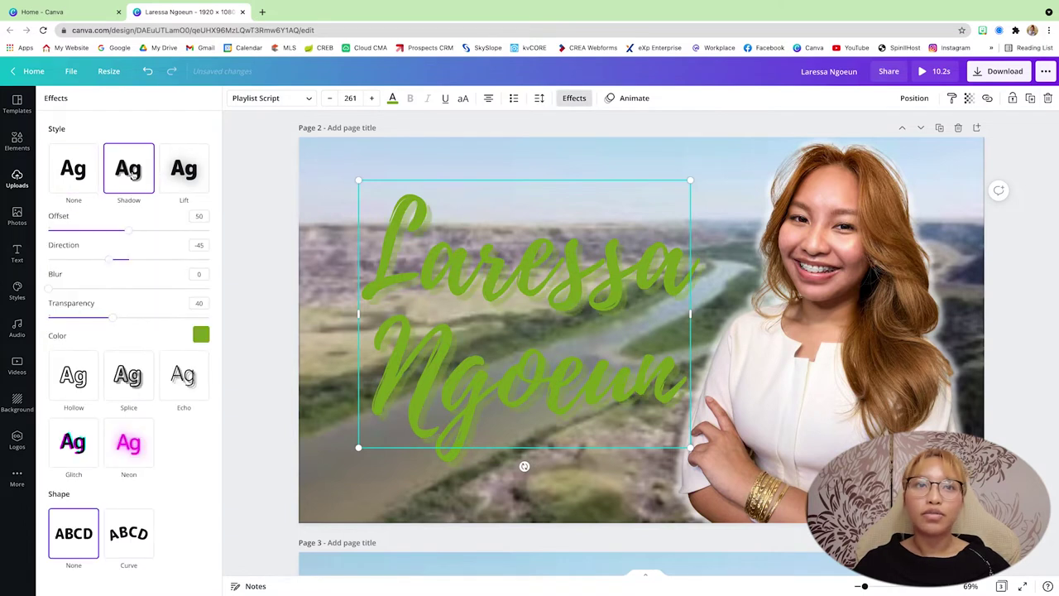
left_click(199, 336)
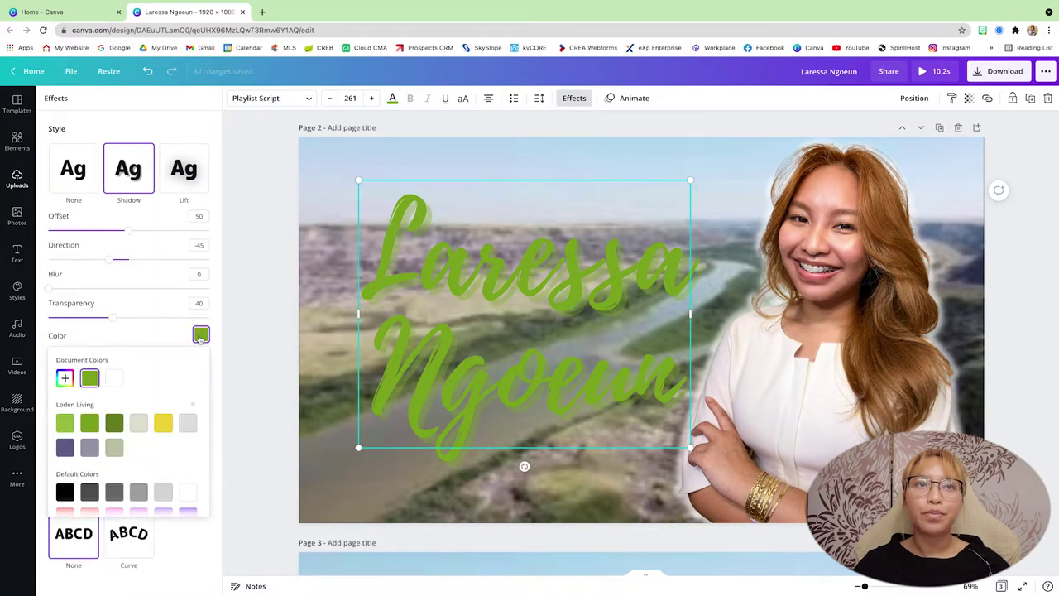
left_click(114, 379)
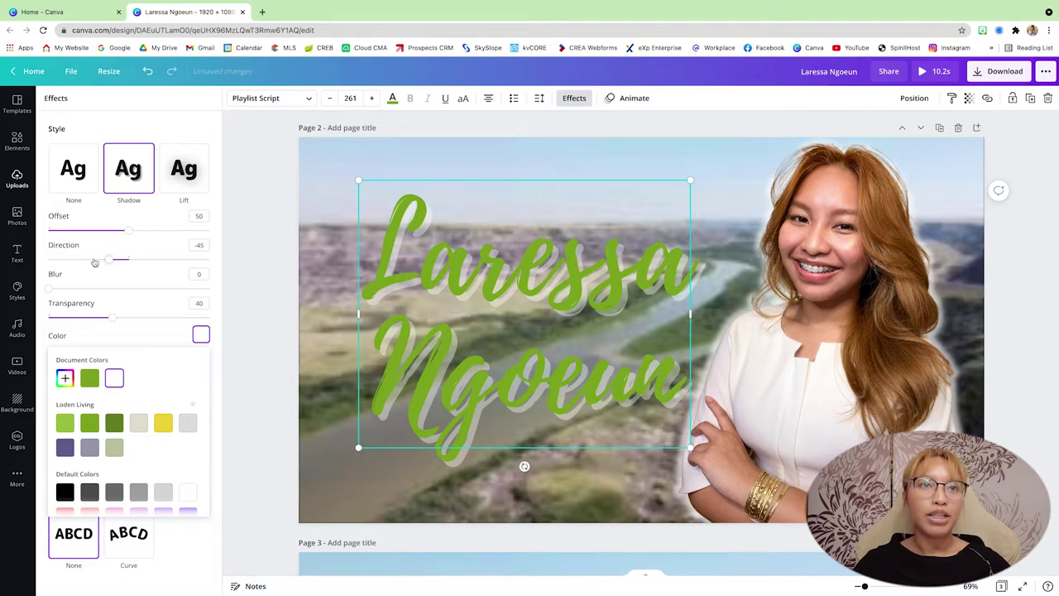
left_click_drag(105, 319, 267, 306)
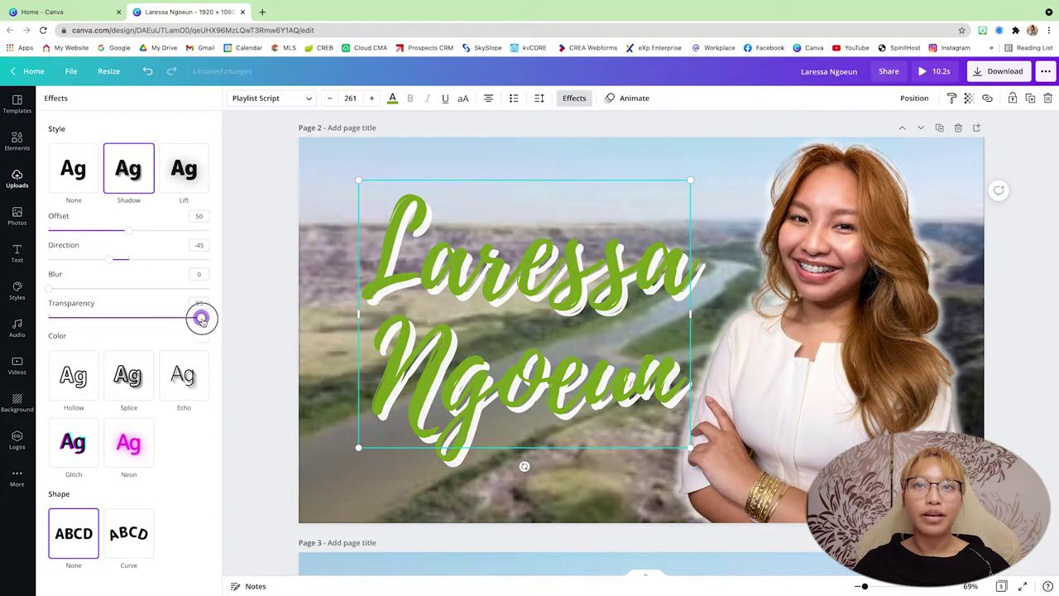
left_click_drag(124, 230, 81, 237)
left_click_drag(547, 272, 534, 270)
scroll(137, 335, "up", 10)
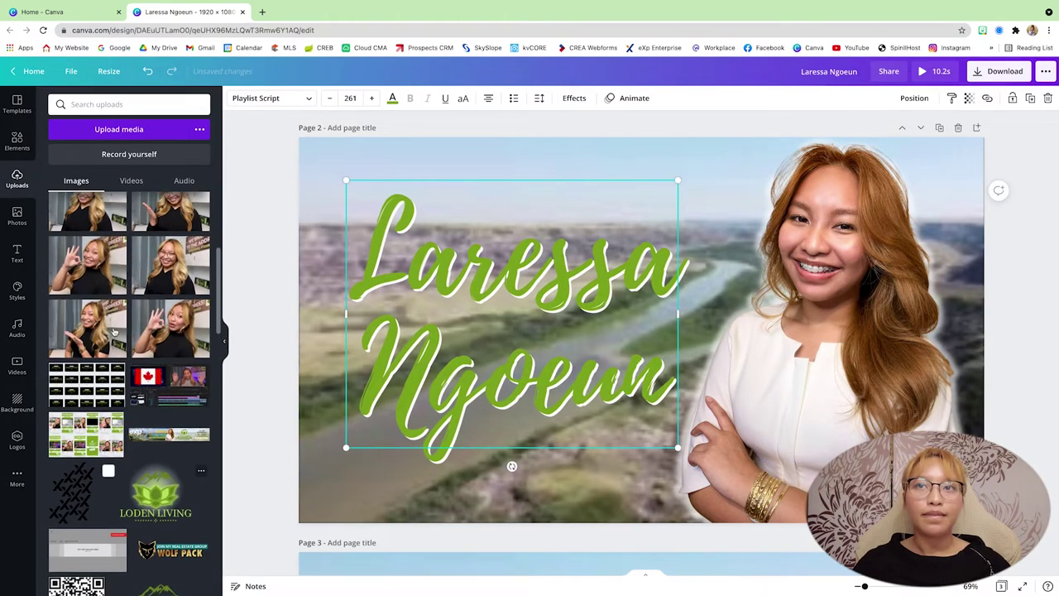
Step: Scroll down to page 3's river canyon clip and bring up the Text panel
scroll(1022, 409, "down", 5)
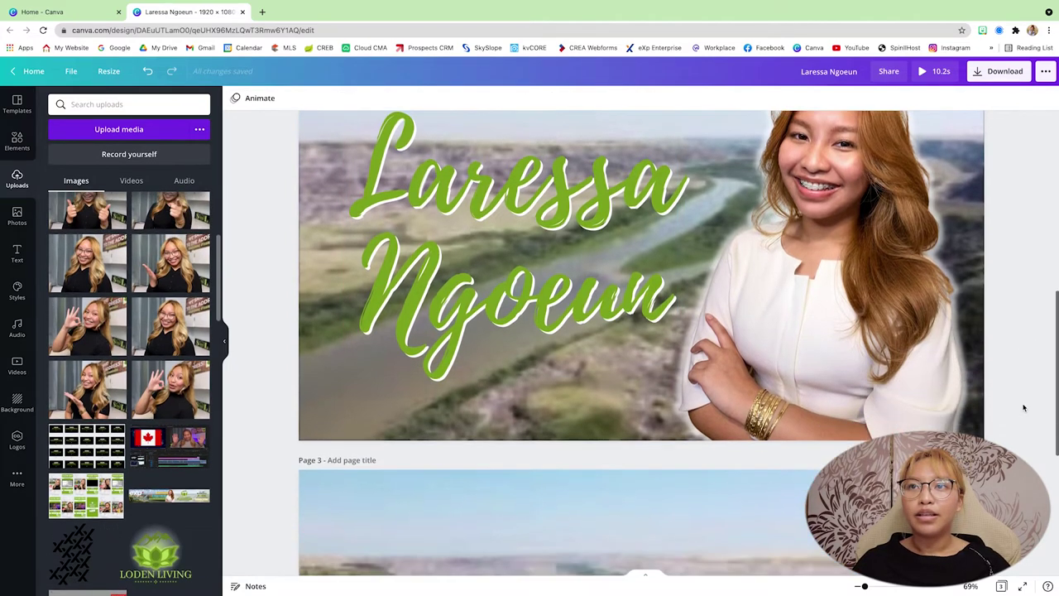
scroll(642, 306, "down", 3)
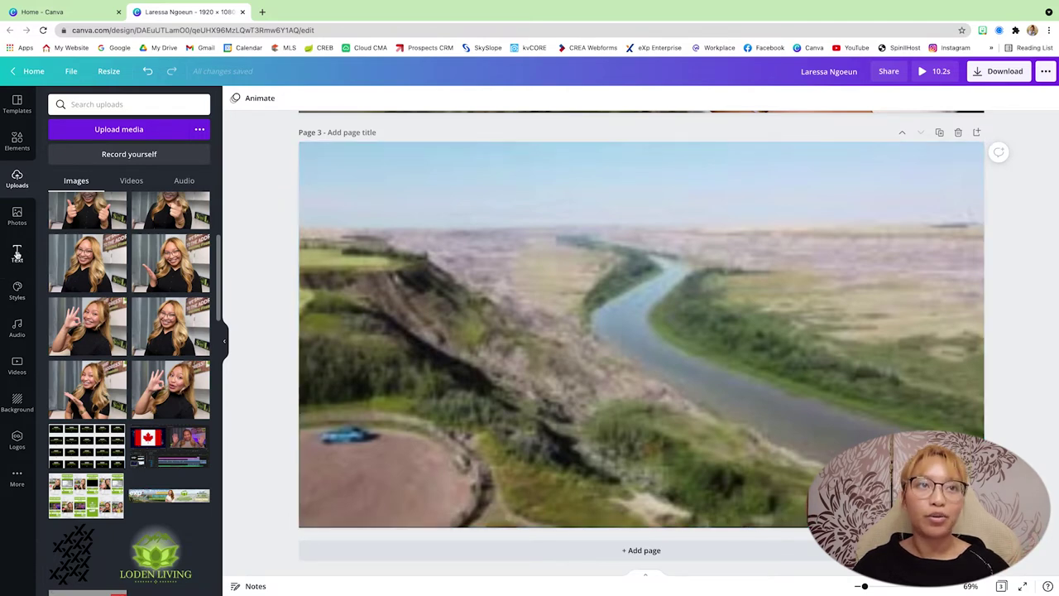
left_click(17, 254)
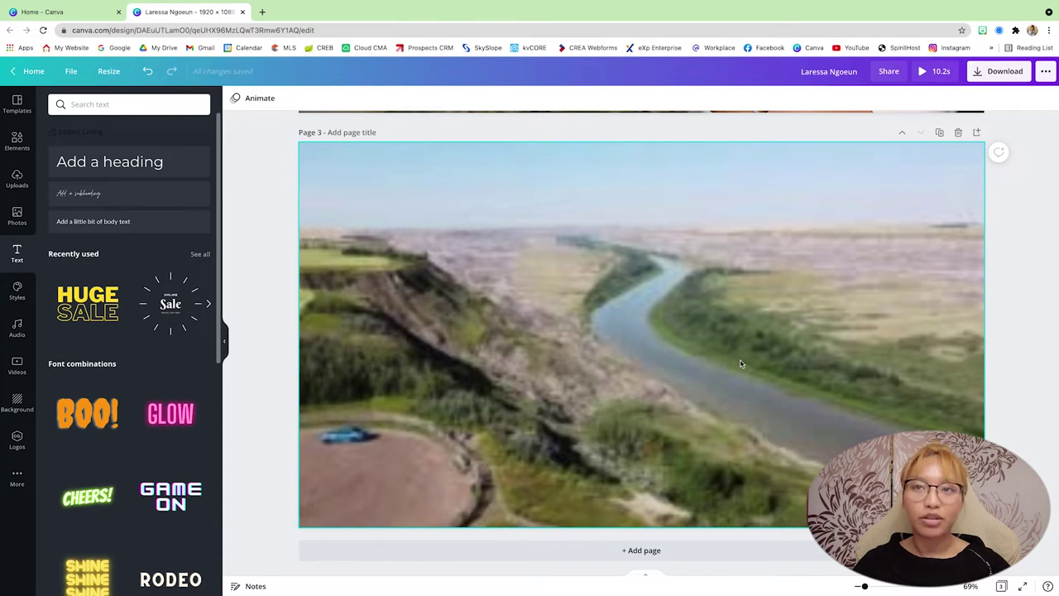
Step: Add a size-151 Playlist Script text box centred on page 3 reading 'Small town Living'
key("t")
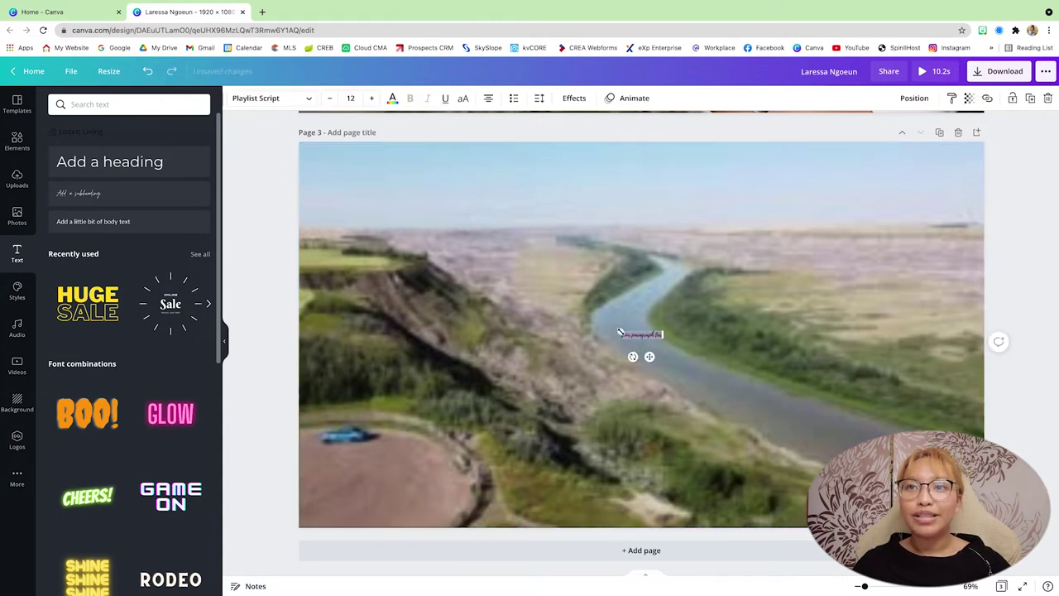
left_click_drag(621, 332, 371, 291)
left_click_drag(662, 337, 902, 377)
left_click(693, 348)
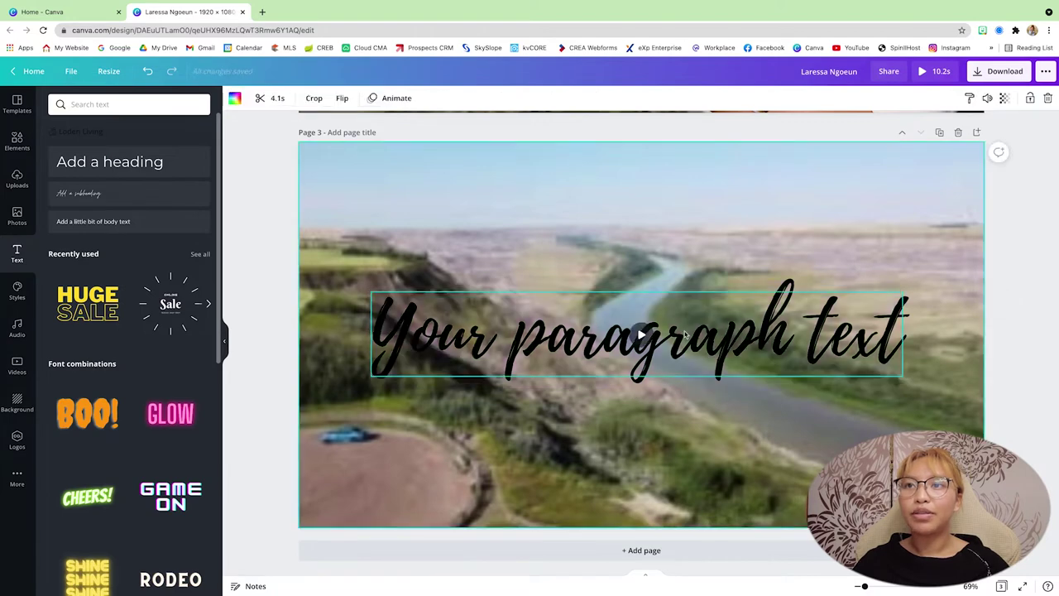
left_click_drag(693, 348, 699, 346)
double_click(699, 342)
type("Smal")
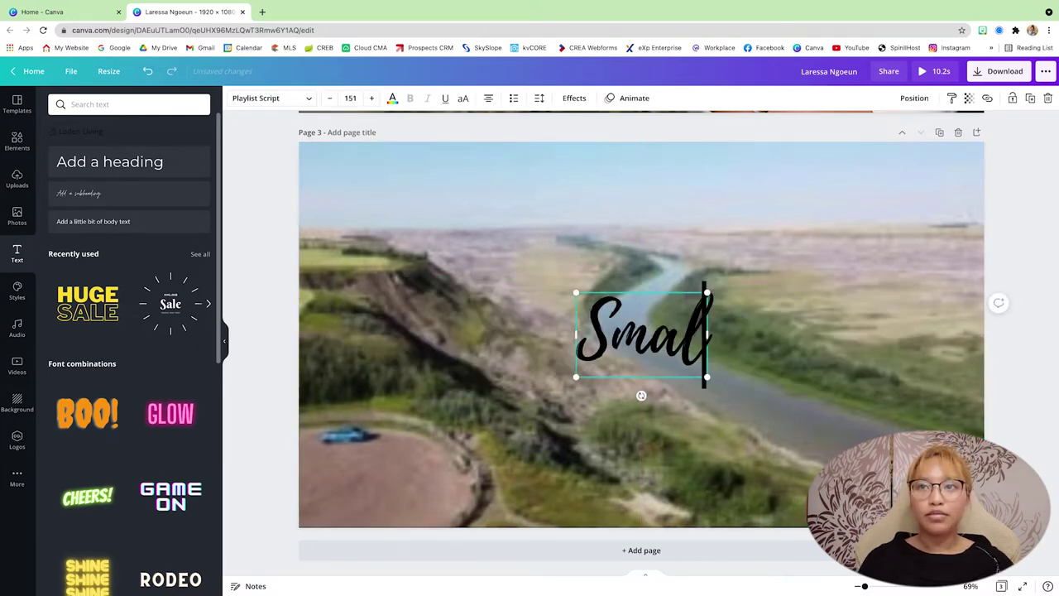
type("l town Living")
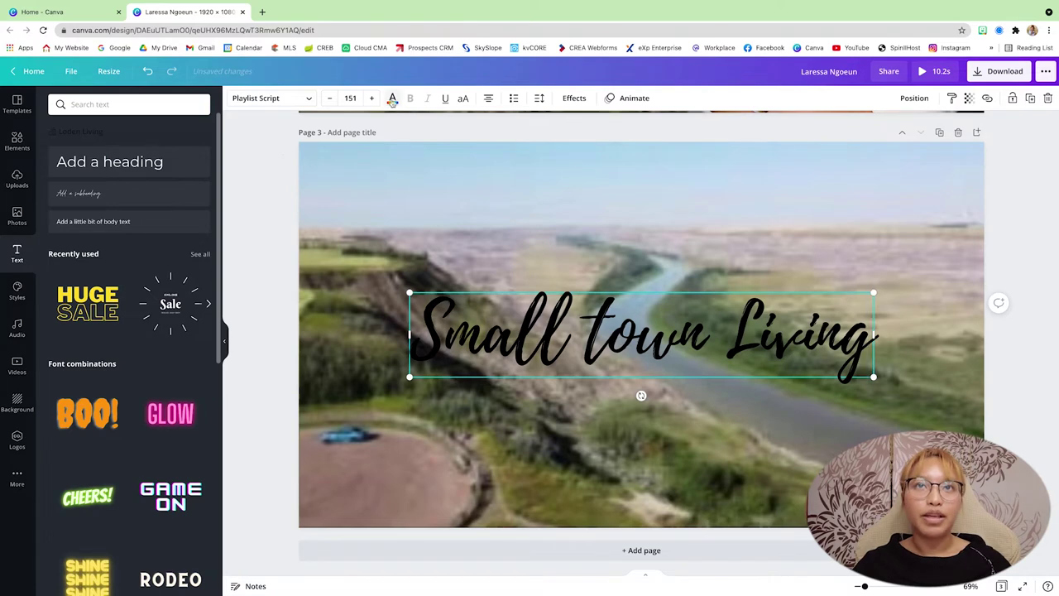
Step: Make the title green with a white shadow at transparency 100 and offset 32, then raise it slightly
left_click(392, 100)
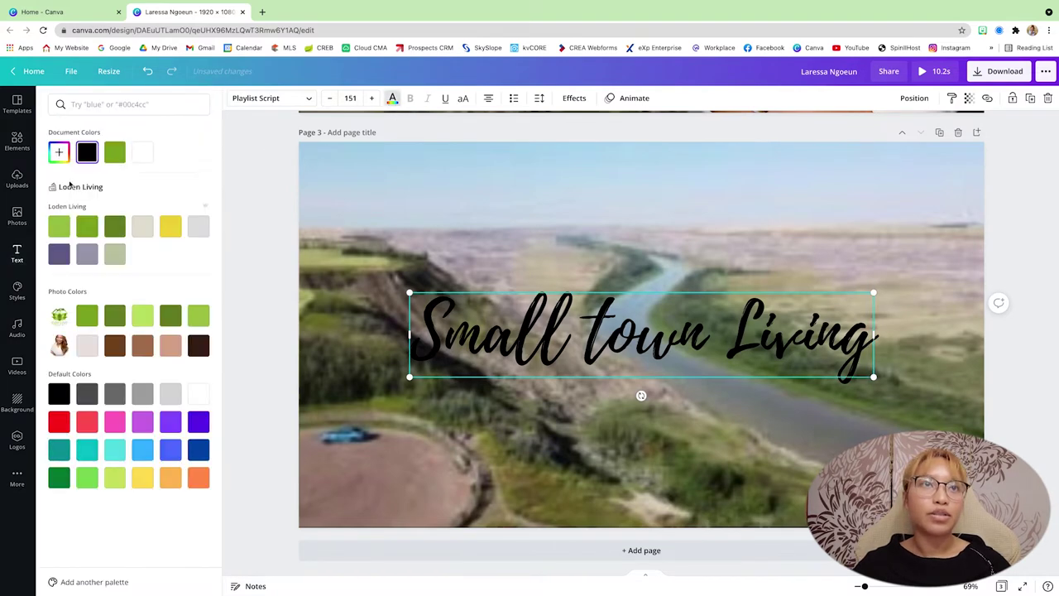
left_click(114, 152)
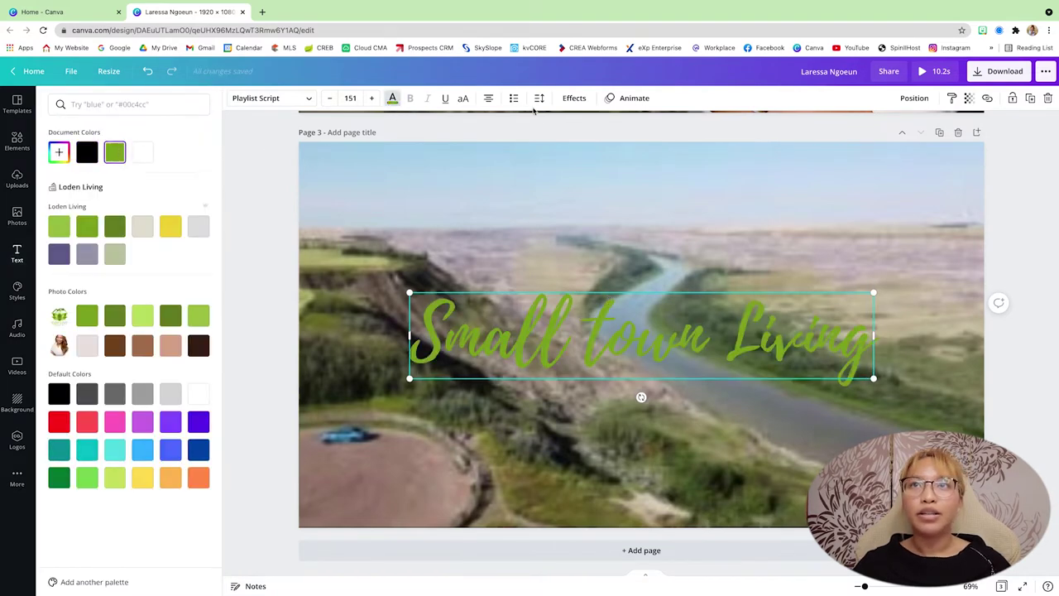
left_click(574, 98)
left_click(129, 168)
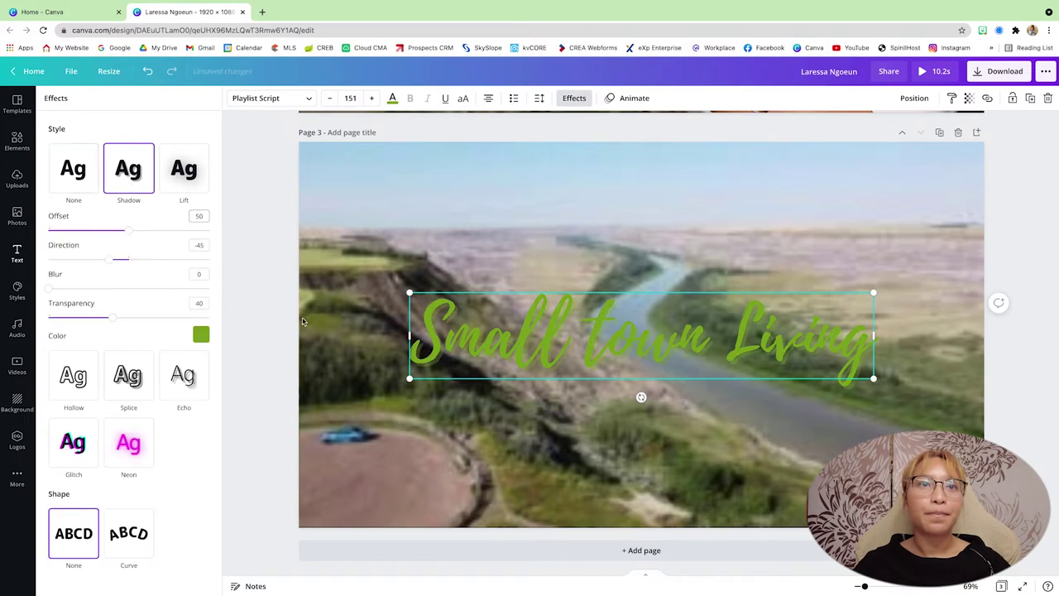
left_click(201, 335)
left_click(113, 379)
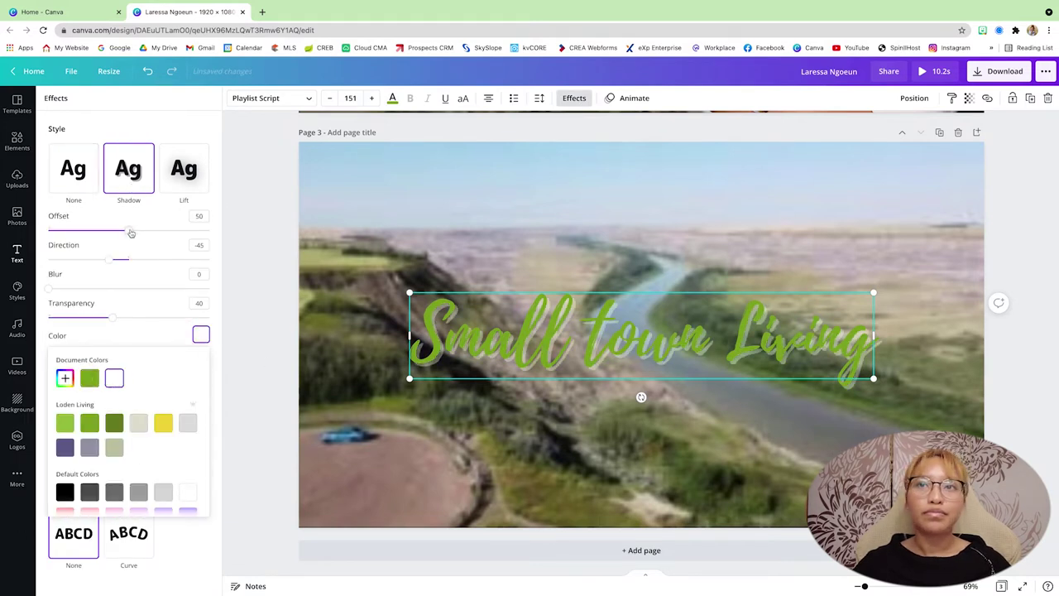
left_click_drag(112, 317, 208, 318)
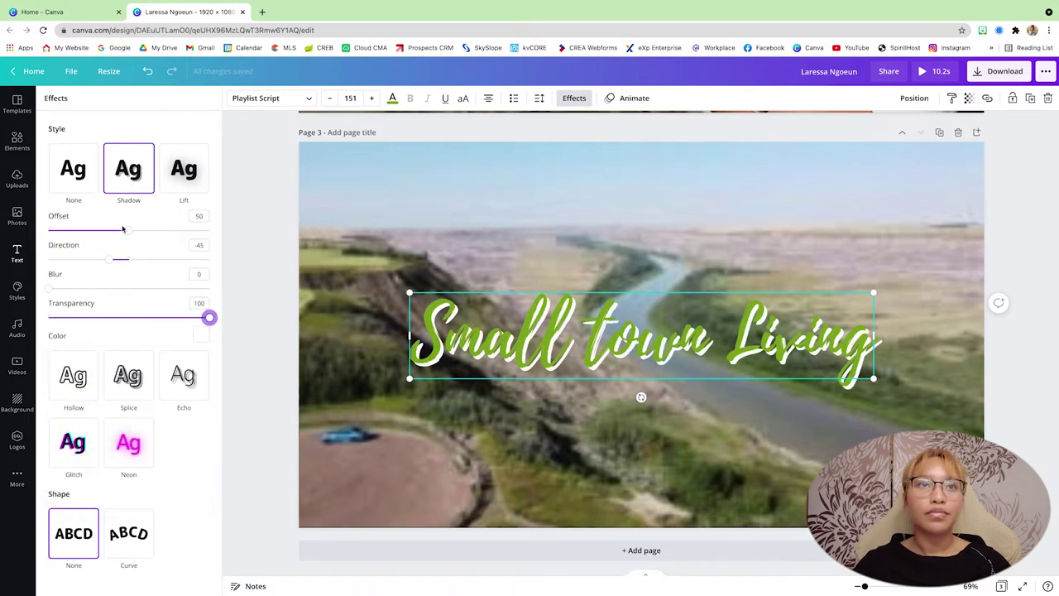
left_click_drag(122, 229, 100, 230)
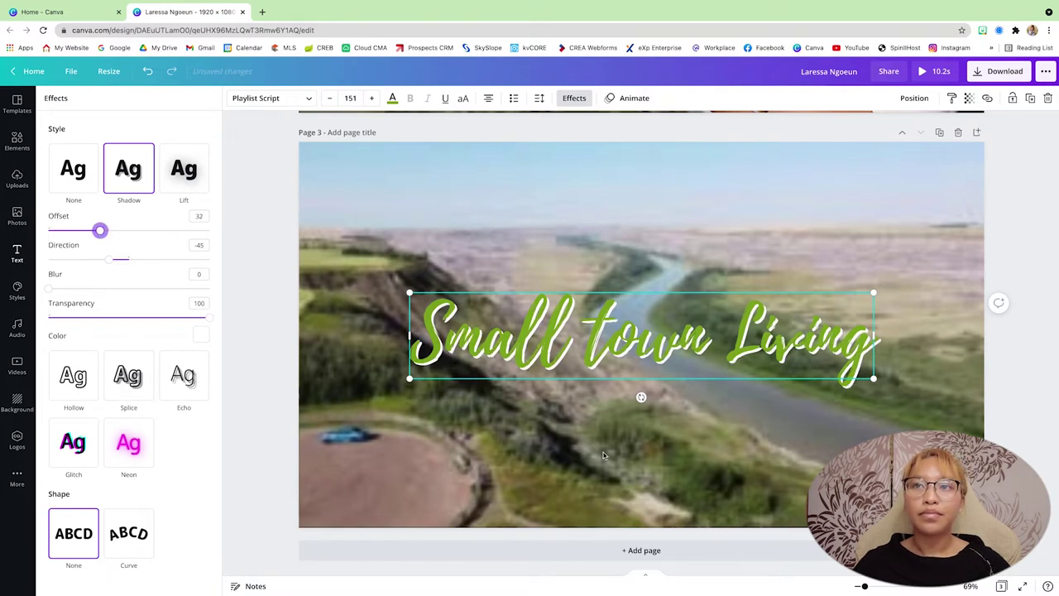
left_click_drag(692, 362, 692, 332)
Step: Add a green square from Elements' Lines & Shapes to page 3
left_click(760, 425)
left_click(14, 146)
left_click(95, 236)
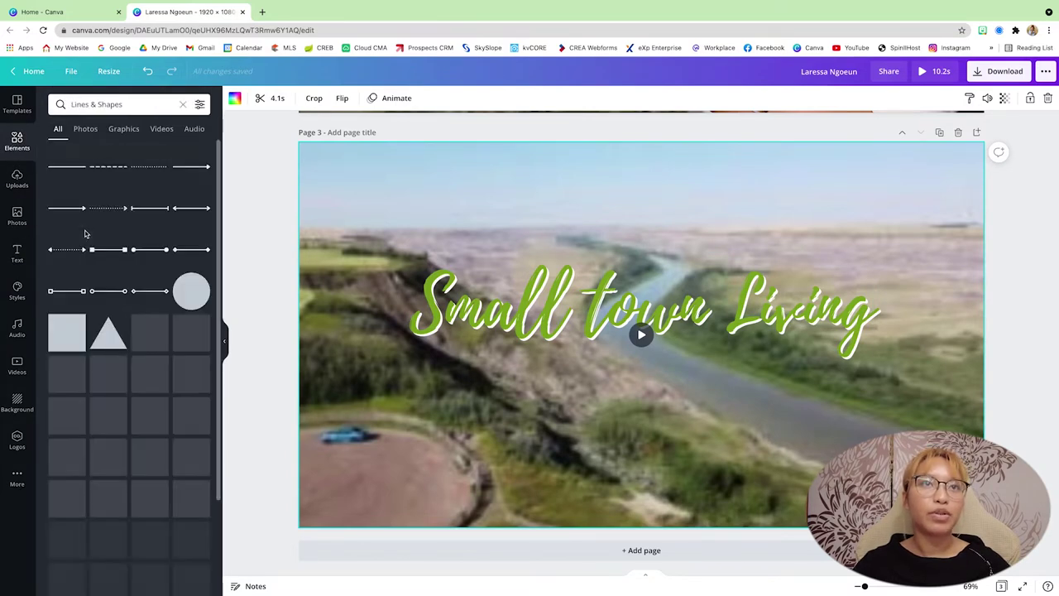
left_click(96, 422)
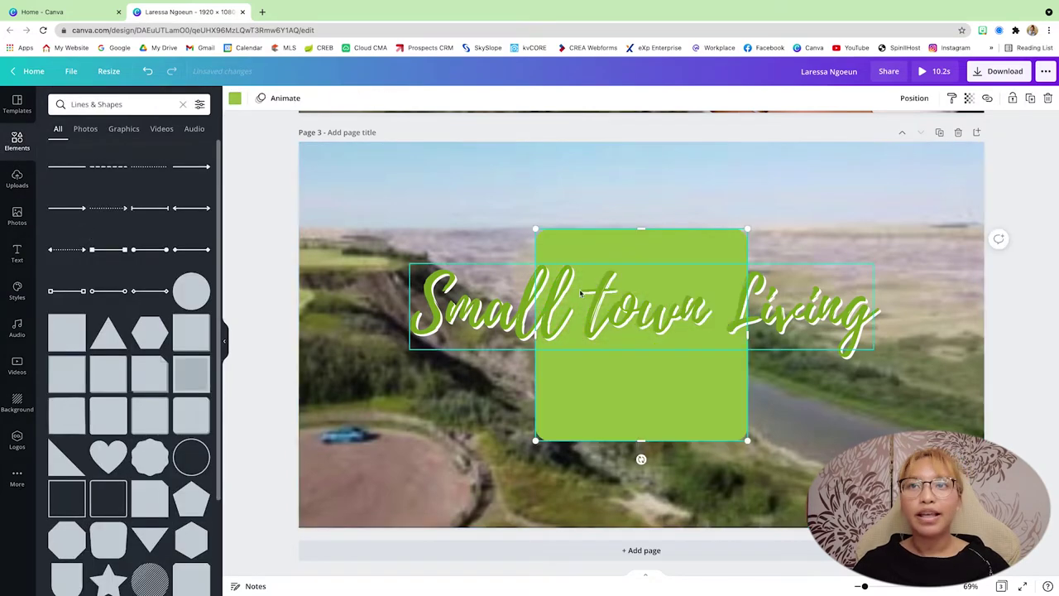
Step: Reshape the square into a thin bar, about 1,074 × 88, centred beneath the title
left_click_drag(615, 400, 499, 494)
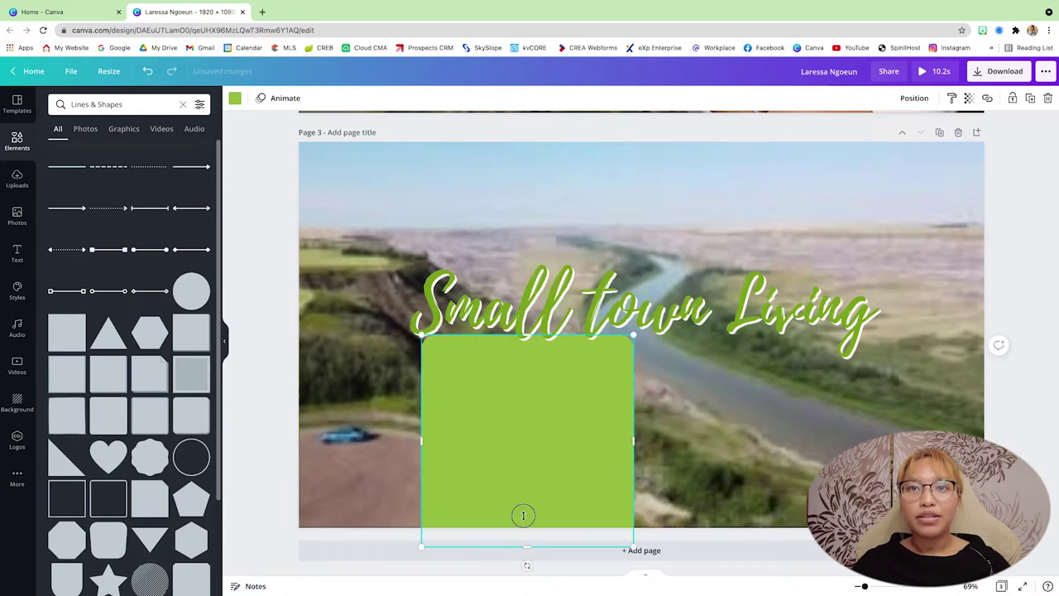
left_click_drag(527, 544, 527, 406)
left_click_drag(634, 338, 495, 354)
left_click_drag(557, 367, 799, 379)
left_click(726, 359)
left_click_drag(723, 369, 734, 367)
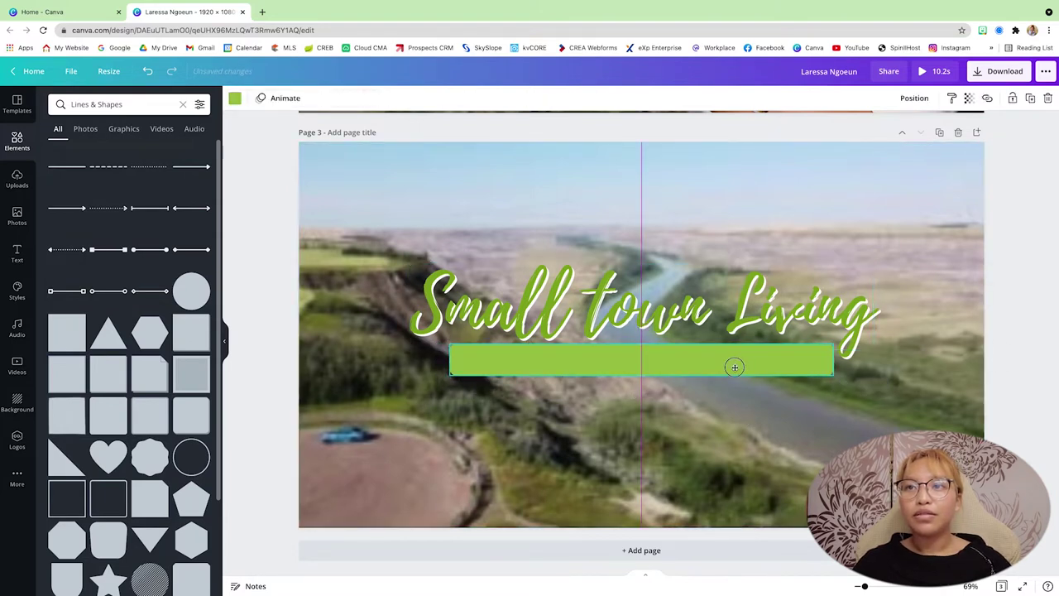
Step: Add a new white Open Sans text box, sized down and placed on the green bar
left_click(722, 382)
left_click(574, 366)
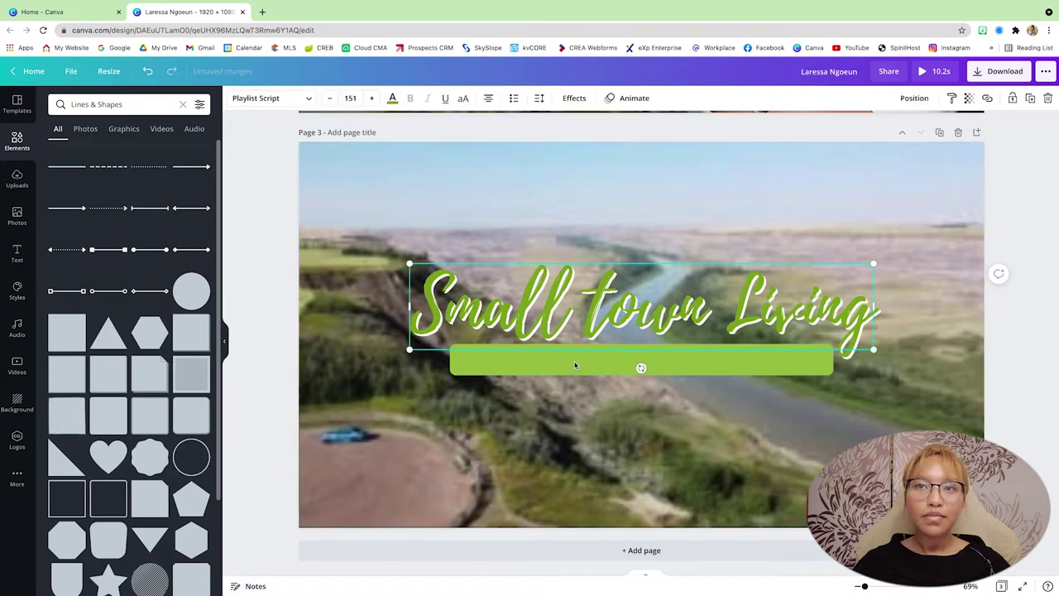
left_click(572, 366)
key("t")
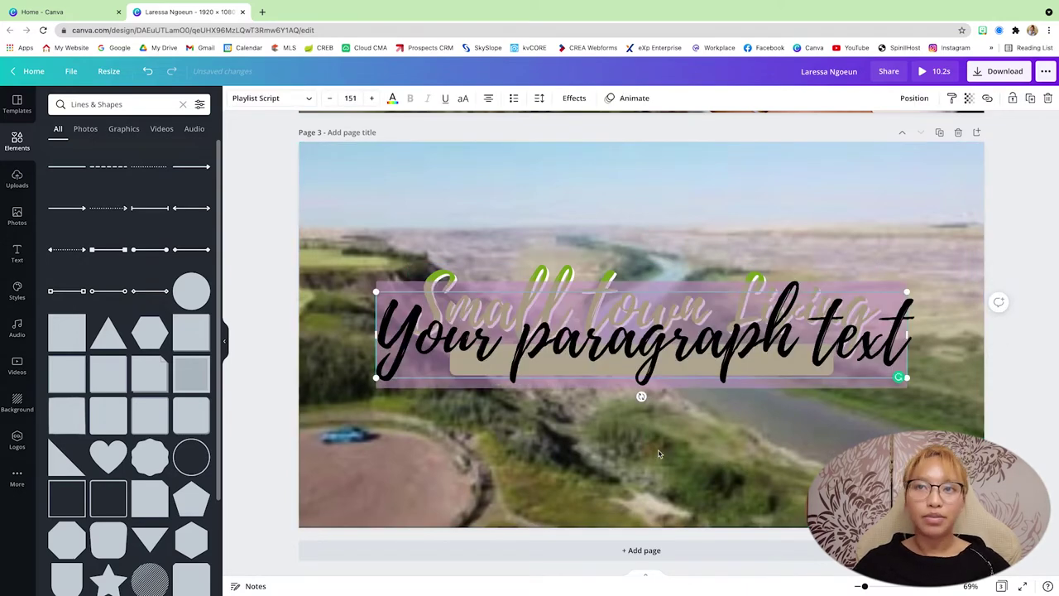
left_click(258, 103)
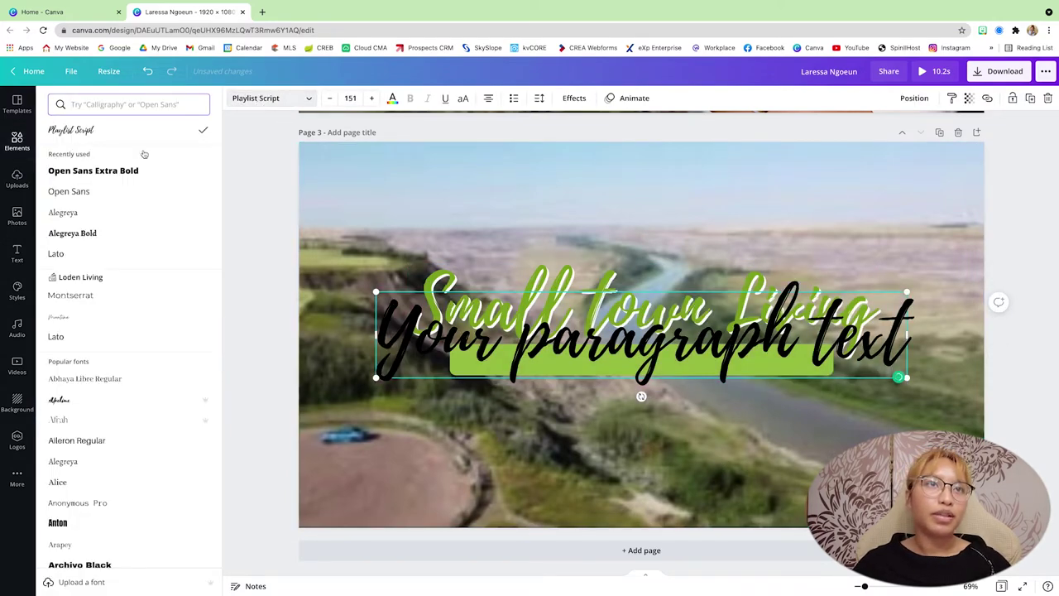
left_click(68, 191)
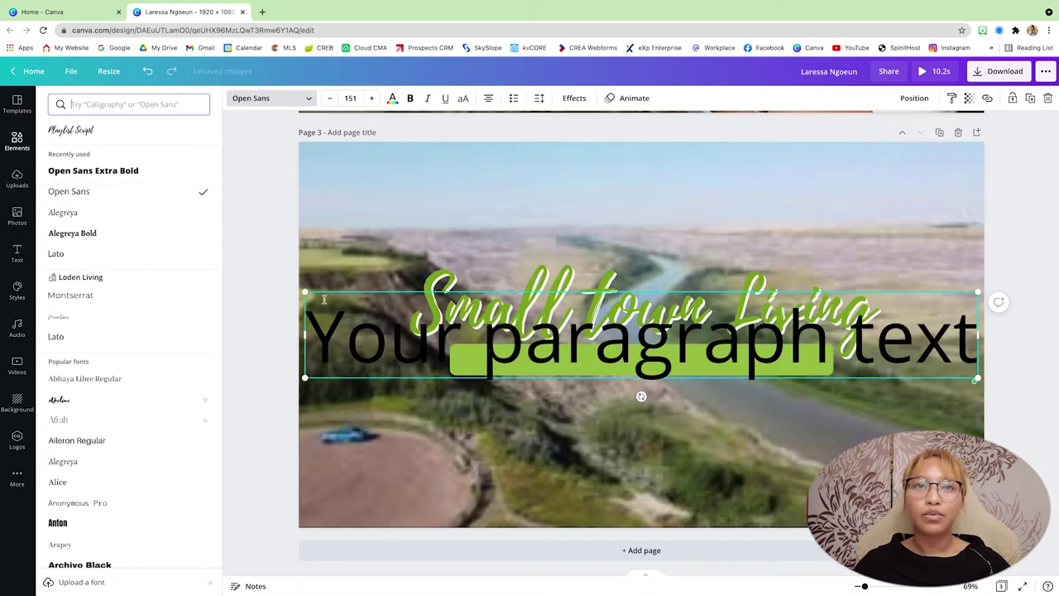
left_click_drag(306, 291, 778, 388)
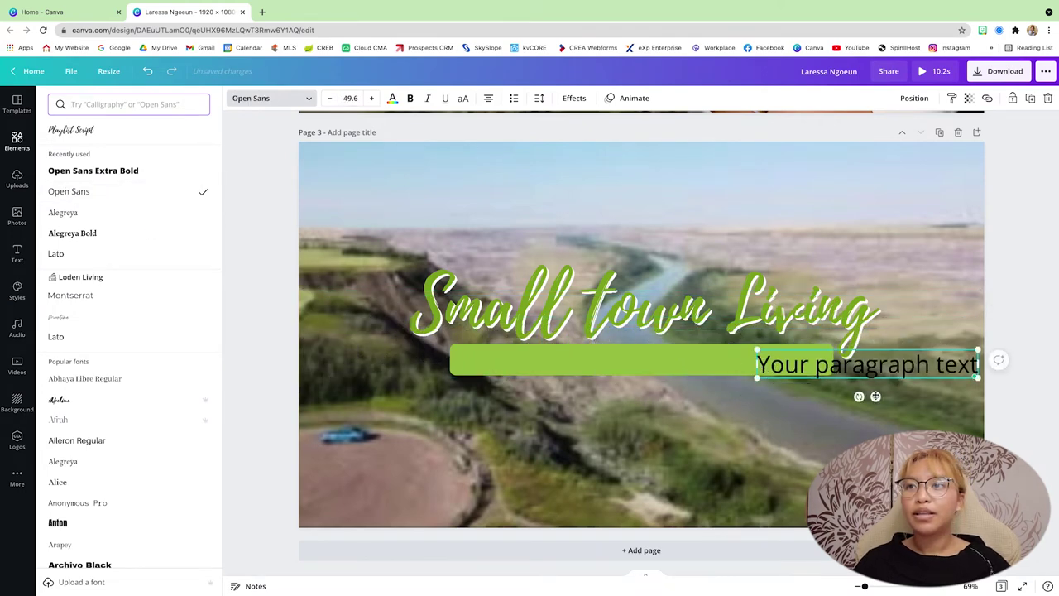
left_click_drag(874, 395, 649, 392)
left_click(392, 99)
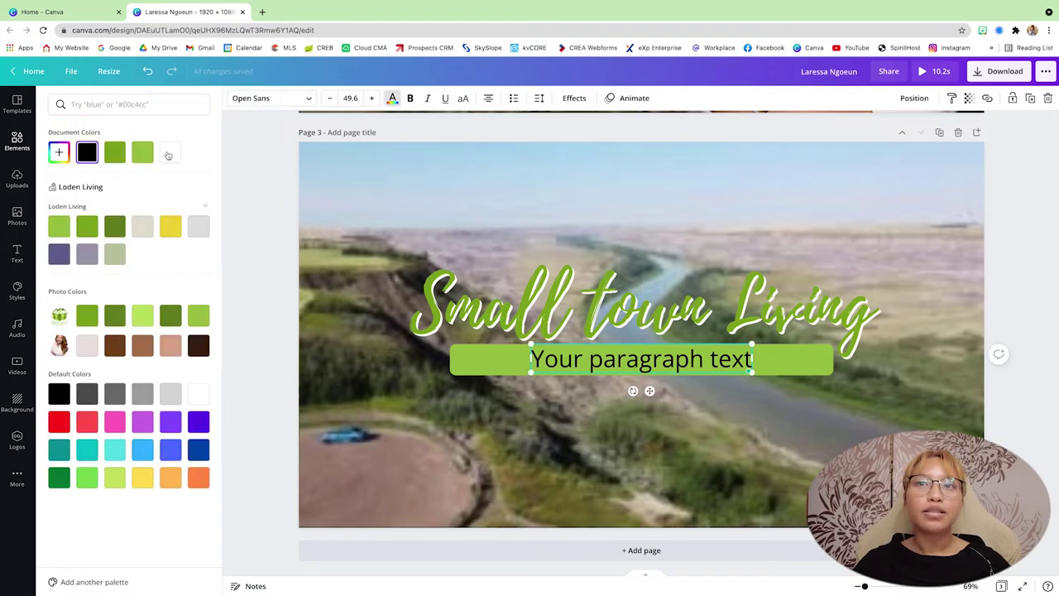
left_click(168, 154)
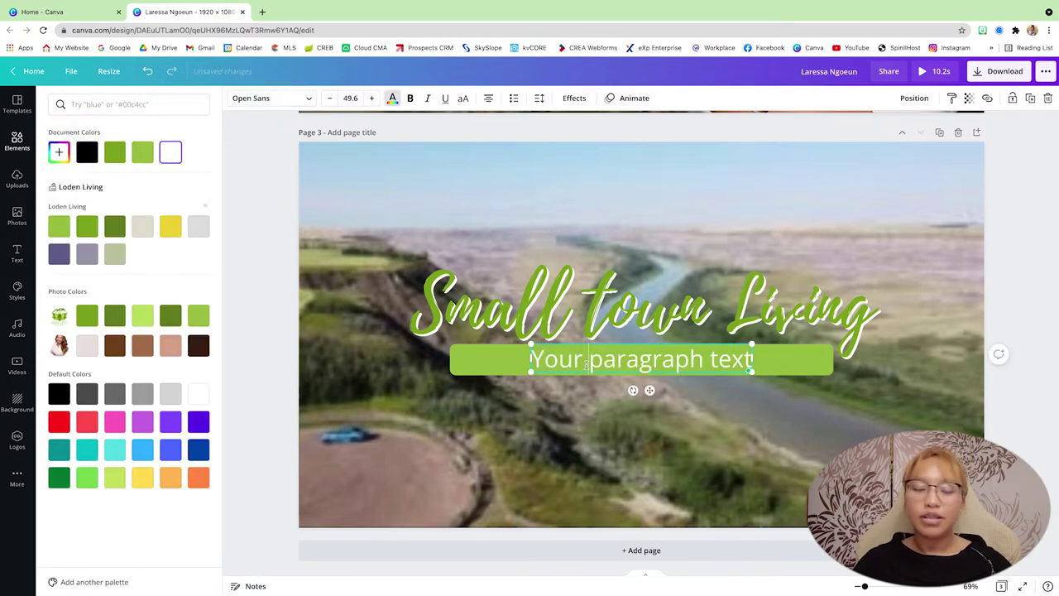
Step: Replace its placeholder with 'Dinosaur Capital • eXp Realty • Real Estate'
type("Din")
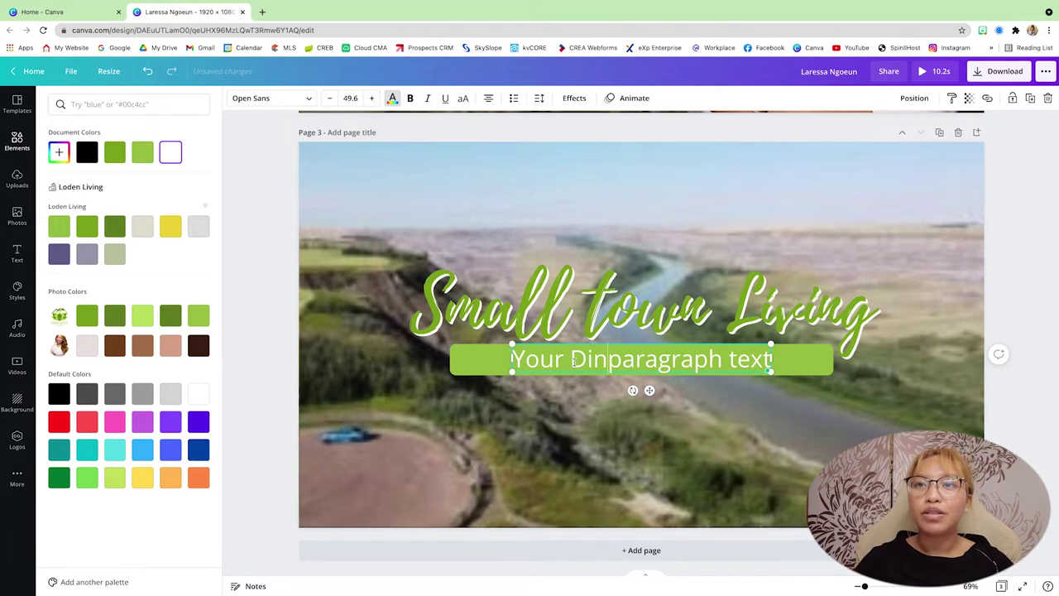
double_click(573, 362)
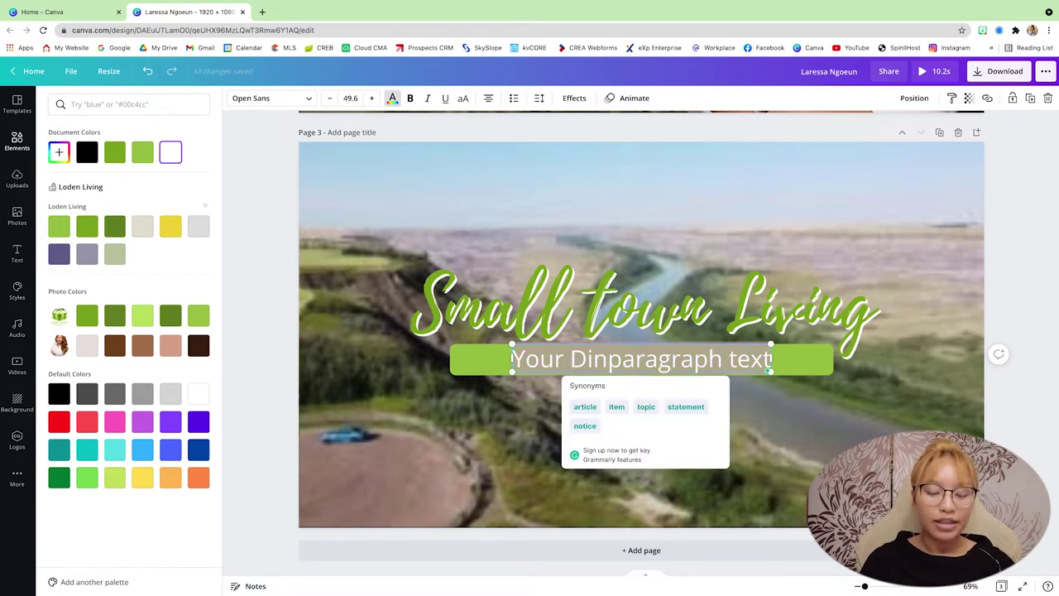
type("Dinosaur")
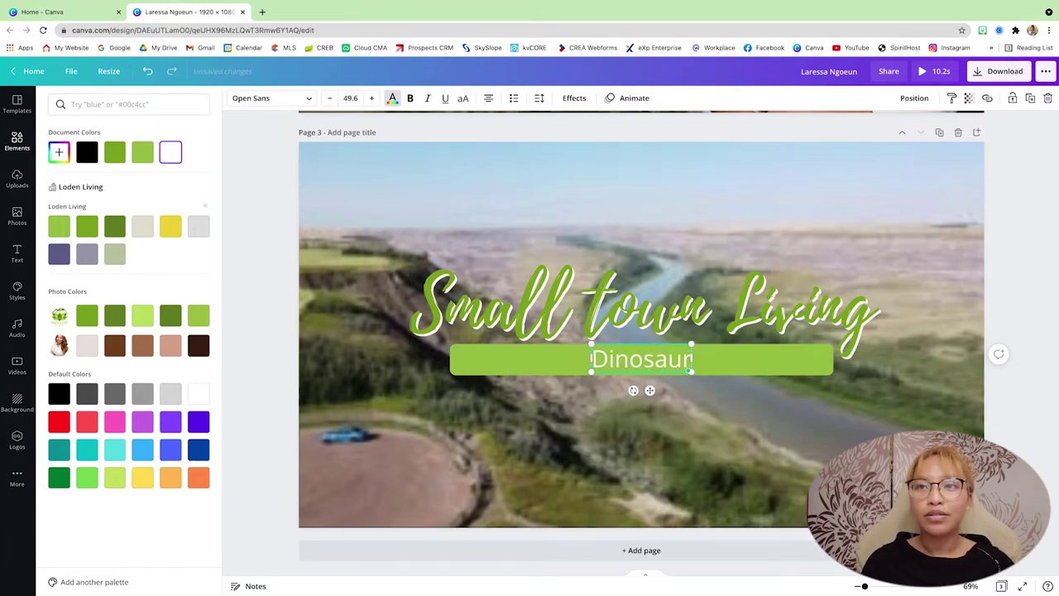
type(" Capital")
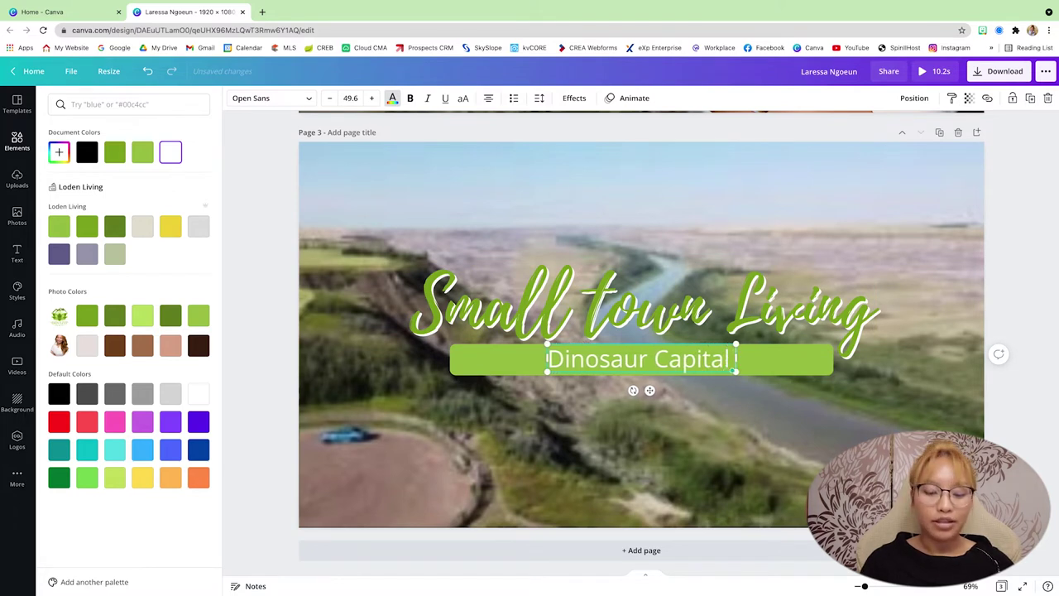
type(" • ")
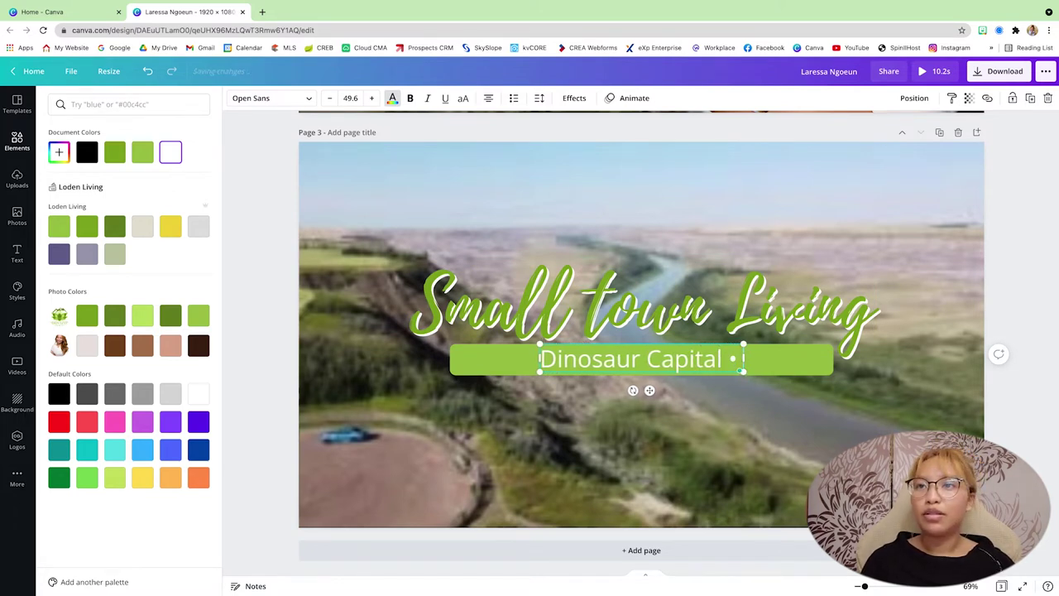
type("eXp Realty")
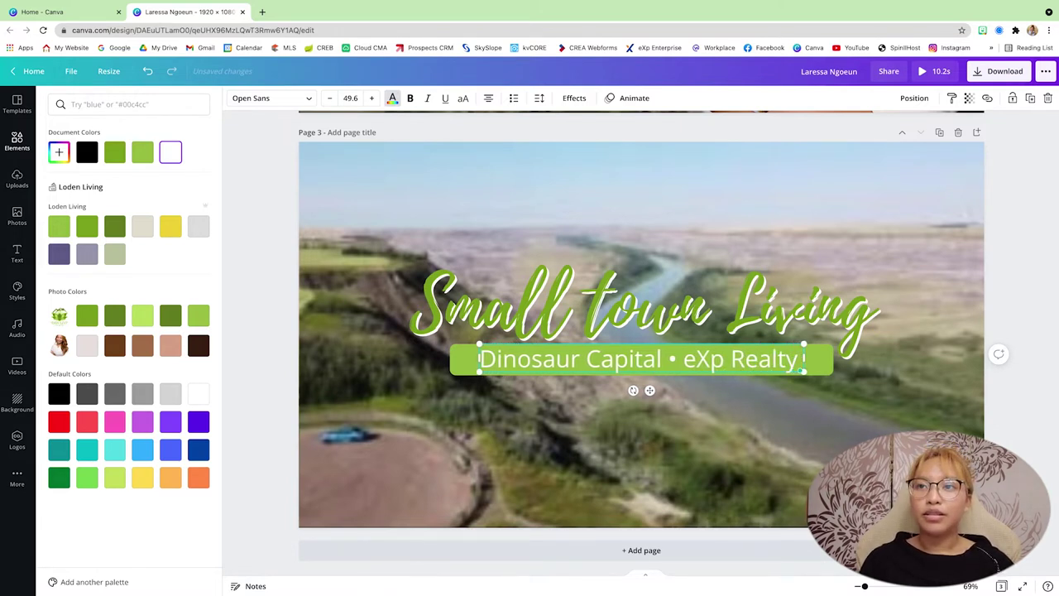
type(" •")
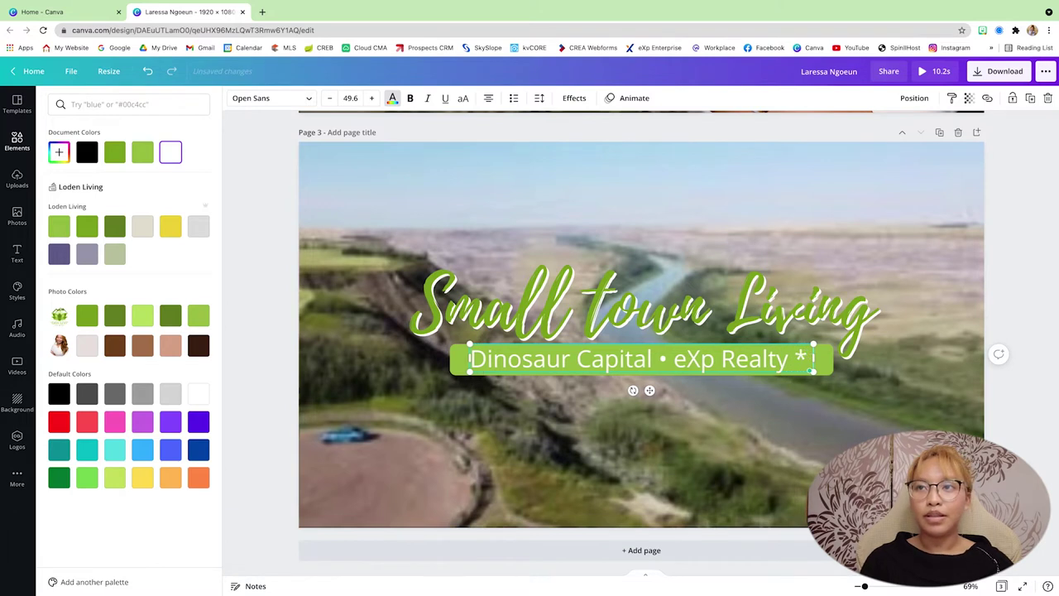
key("BackSpace")
key("BackSpace")
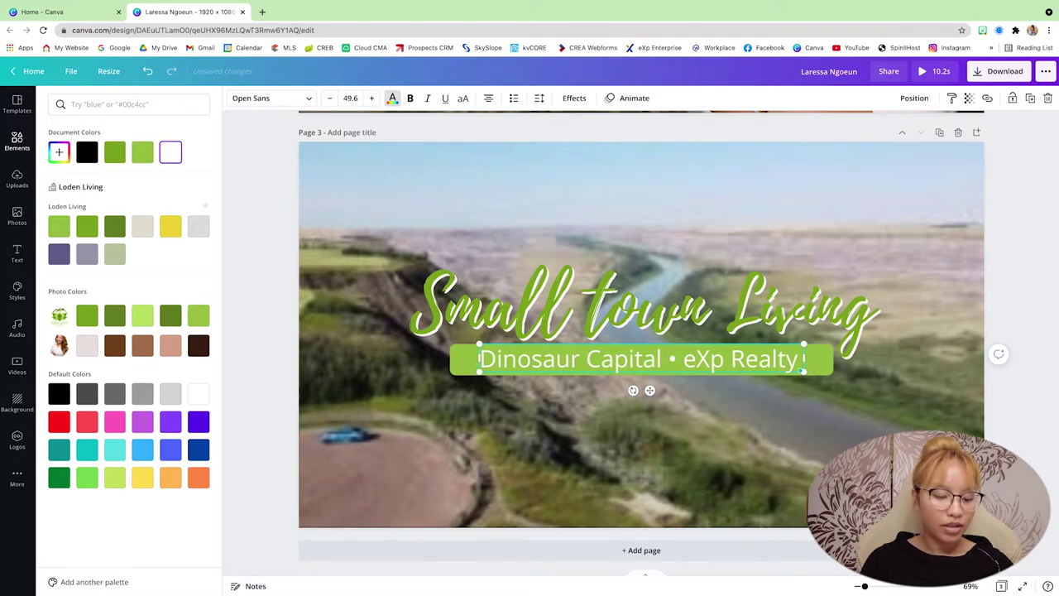
type("• real e")
key("BackSpace")
key("BackSpace")
key("BackSpace")
key("BackSpace")
key("BackSpace")
key("BackSpace")
type("Real Estate")
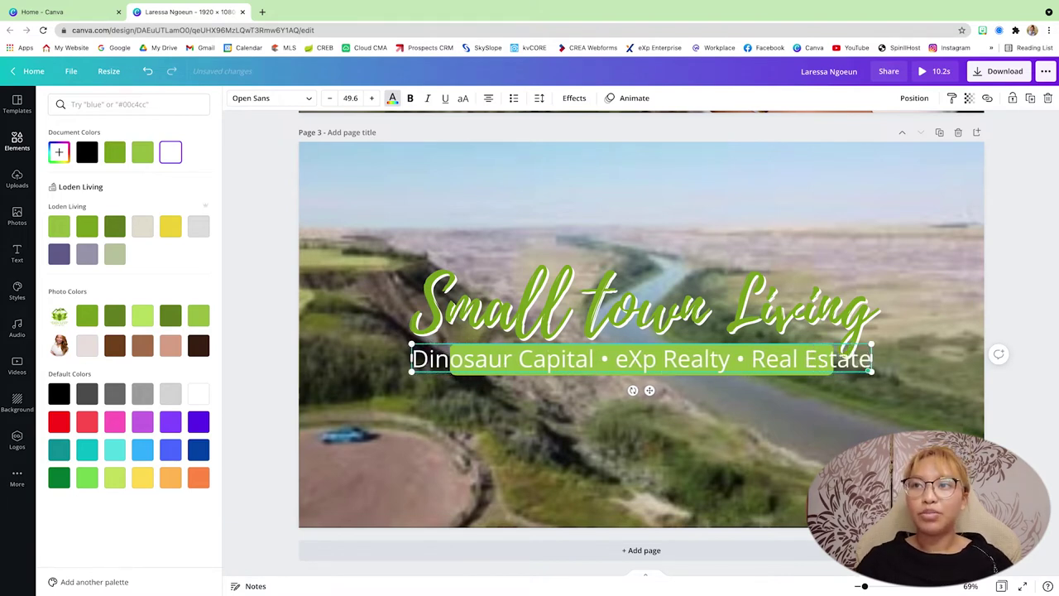
Step: Resize the tagline and centre it over the green bar
left_click_drag(432, 350, 507, 355)
left_click_drag(691, 391, 644, 388)
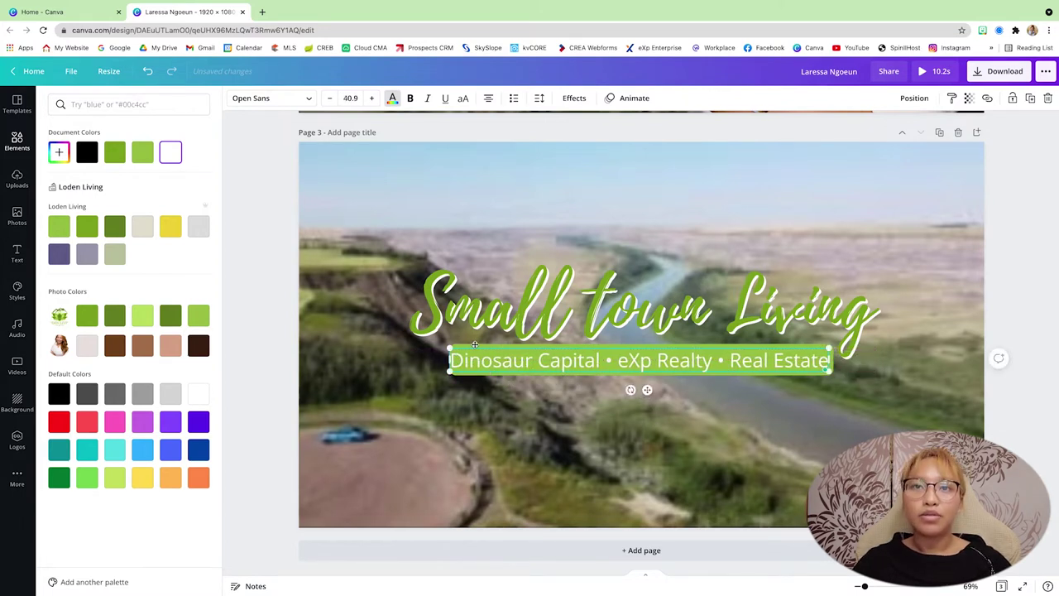
left_click_drag(444, 346, 454, 347)
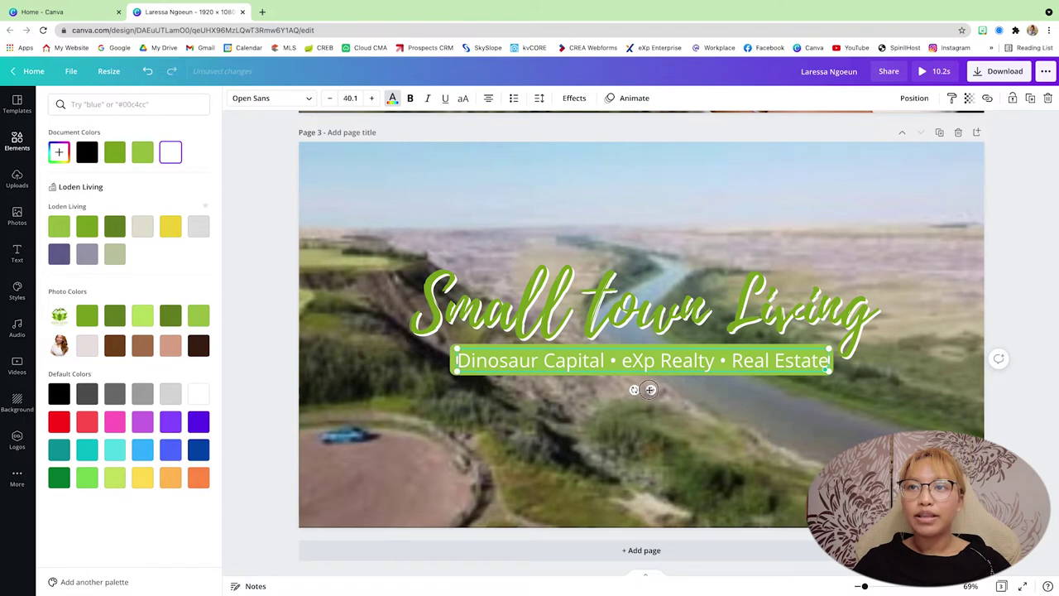
left_click_drag(649, 389, 648, 389)
Step: Give the subtitle a Neon effect with intensity 14
left_click(574, 99)
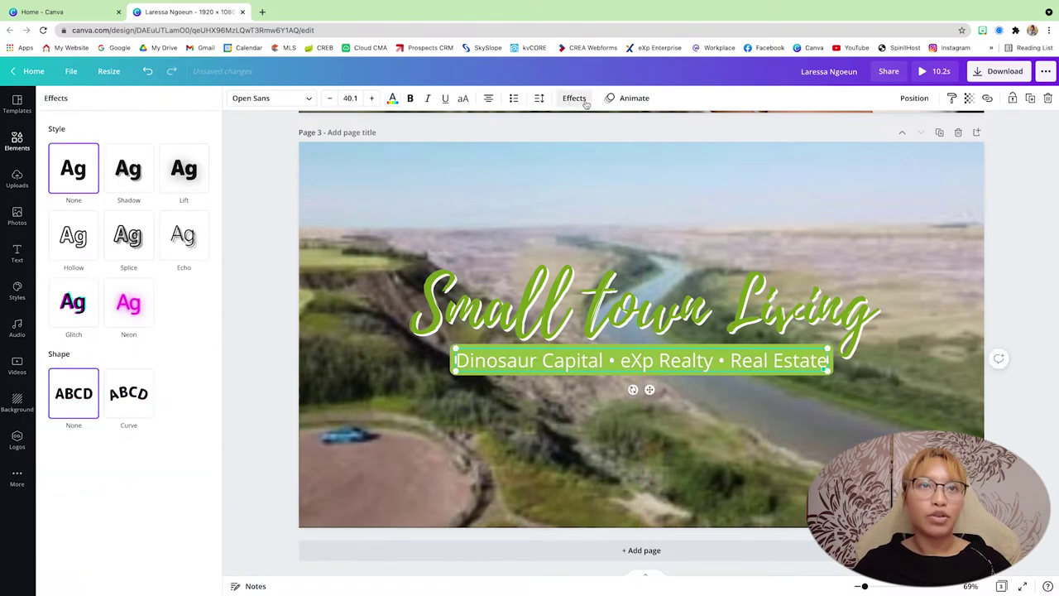
left_click(128, 307)
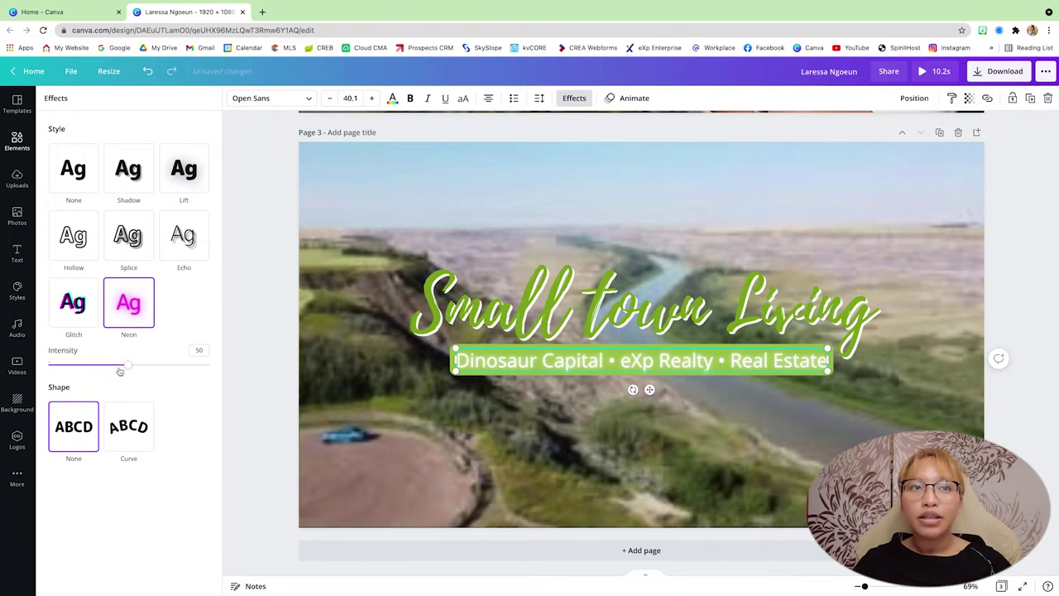
mouse_move(76, 365)
left_mouse_down()
mouse_move(51, 365)
mouse_move(208, 364)
mouse_move(69, 365)
left_mouse_up()
Step: Set the subtitle's transparency to about 67
left_click(516, 437)
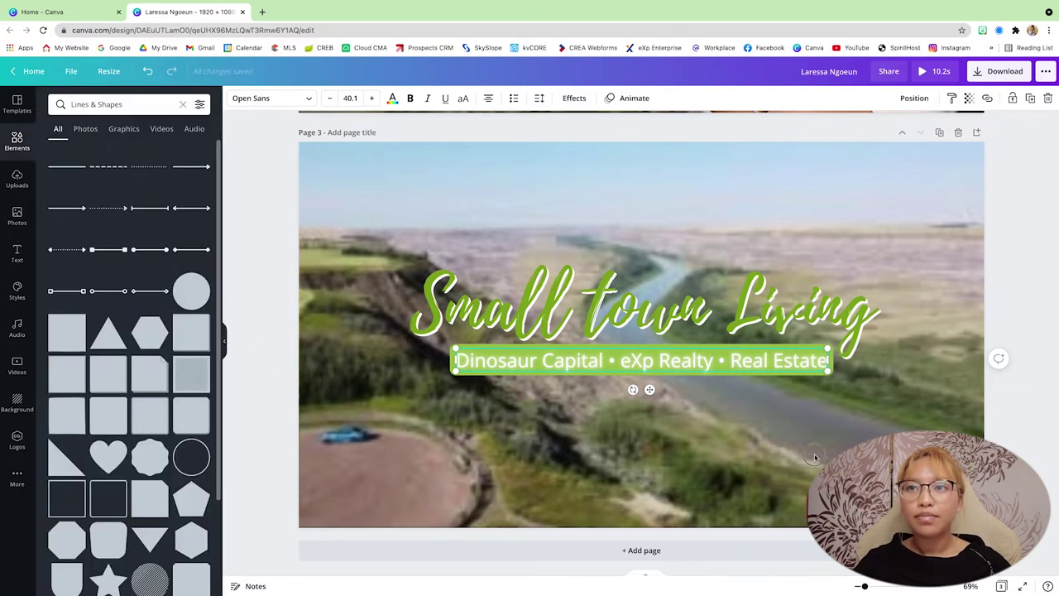
scroll(762, 416, "up", 1)
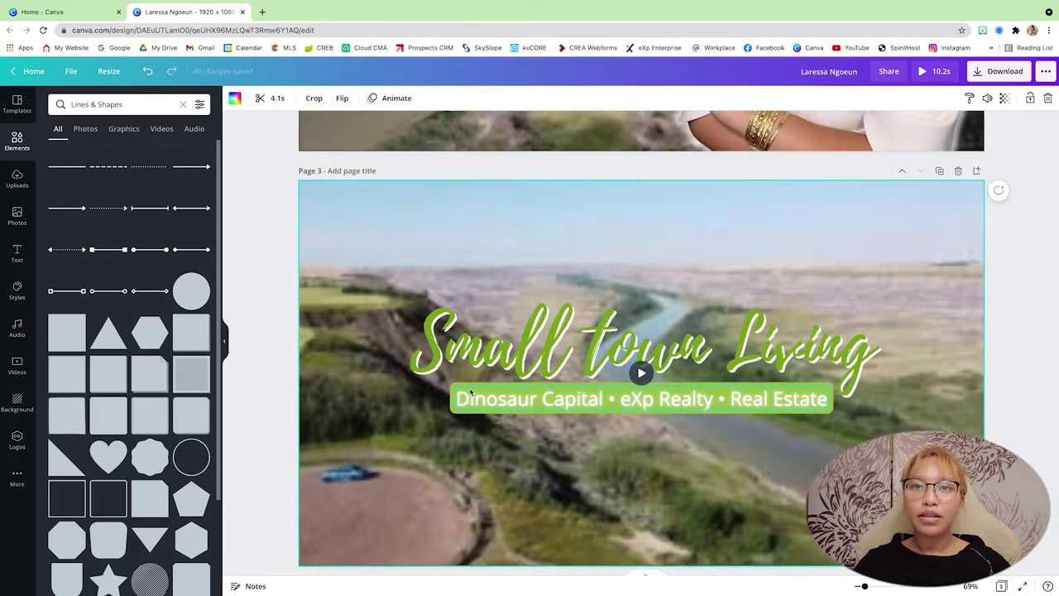
left_click(457, 403)
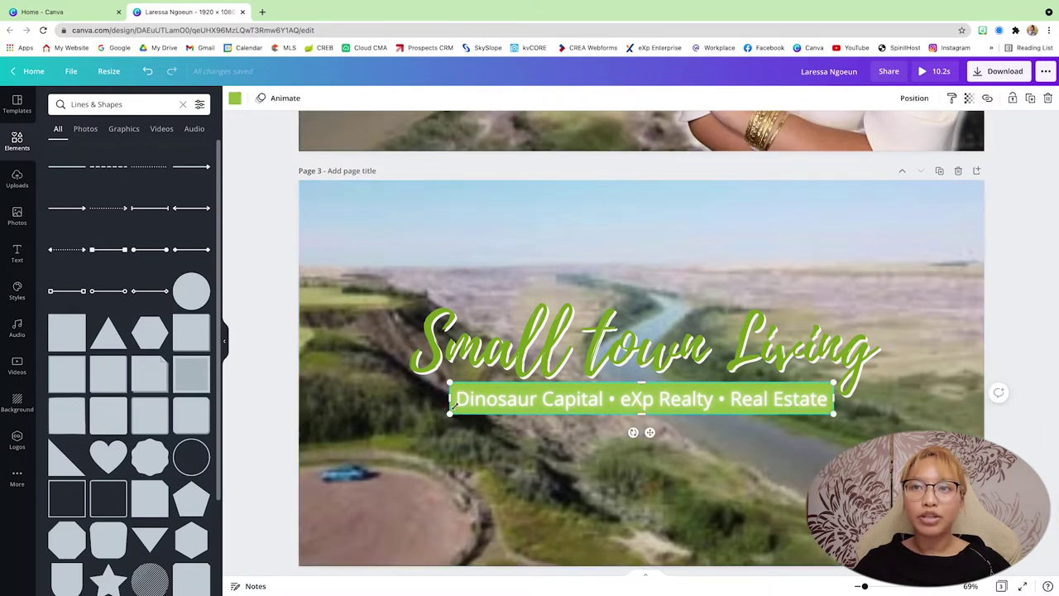
left_click(970, 99)
left_click_drag(935, 132, 914, 133)
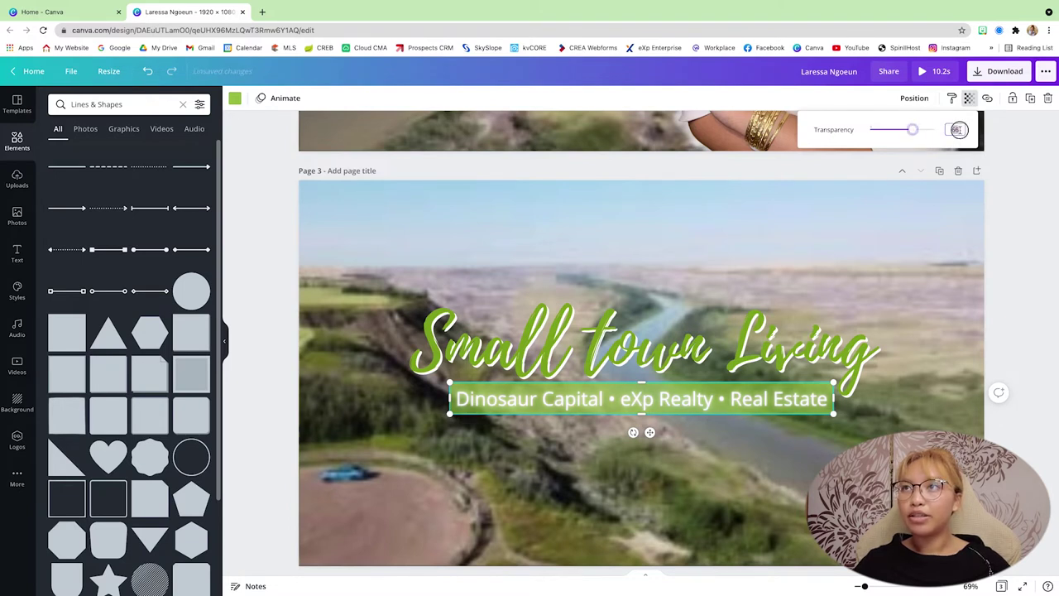
left_click(1034, 324)
Step: Shrink the subtitle slightly and centre it under the title
left_click(1014, 321)
scroll(1017, 326, "down", 1)
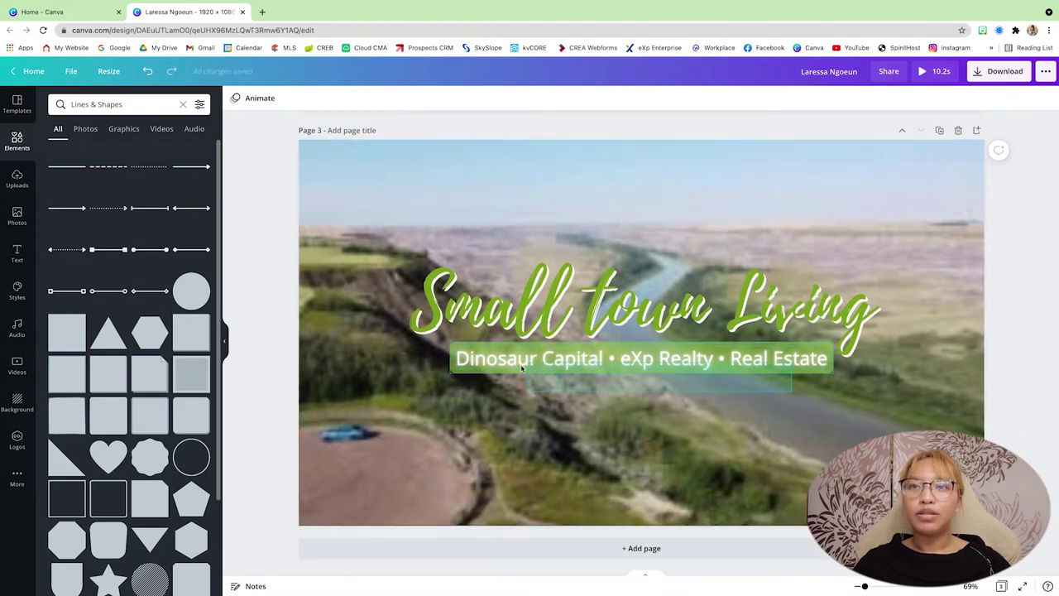
left_click(538, 361)
left_click_drag(450, 374, 486, 373)
left_click_drag(663, 359, 645, 358)
left_click(981, 376)
Step: Adjust the title and subtitle group on page 3
scroll(981, 383, "up", 1)
scroll(981, 382, "up", 2)
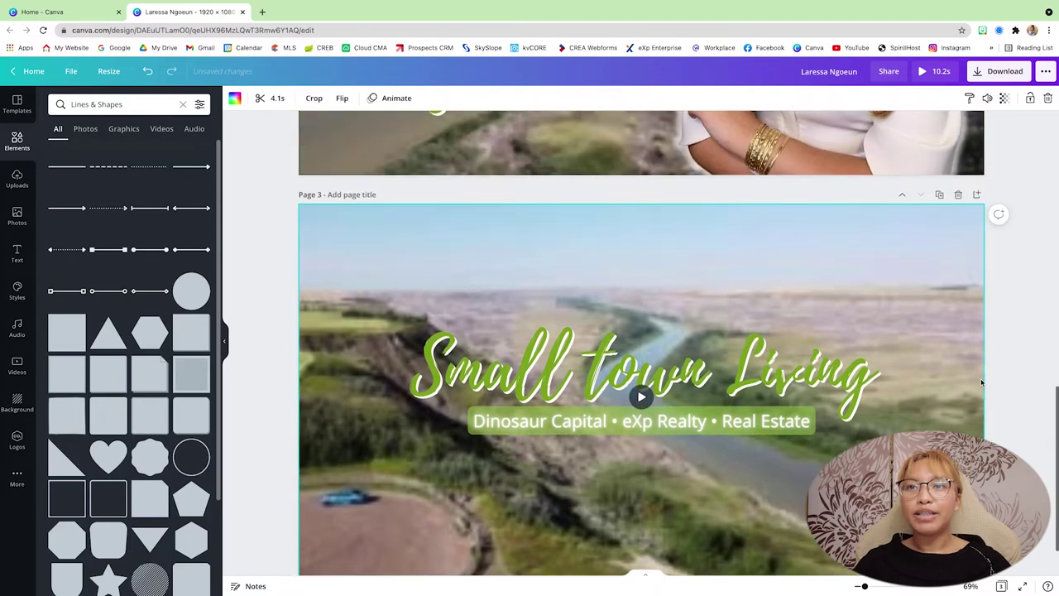
scroll(981, 382, "down", 1)
left_click_drag(402, 267, 821, 416)
left_click_drag(790, 379, 791, 386)
left_click(946, 319)
Step: Browse the pages' background videos and select page 3's clip
scroll(945, 322, "up", 5)
scroll(947, 322, "up", 20)
scroll(946, 322, "up", 3)
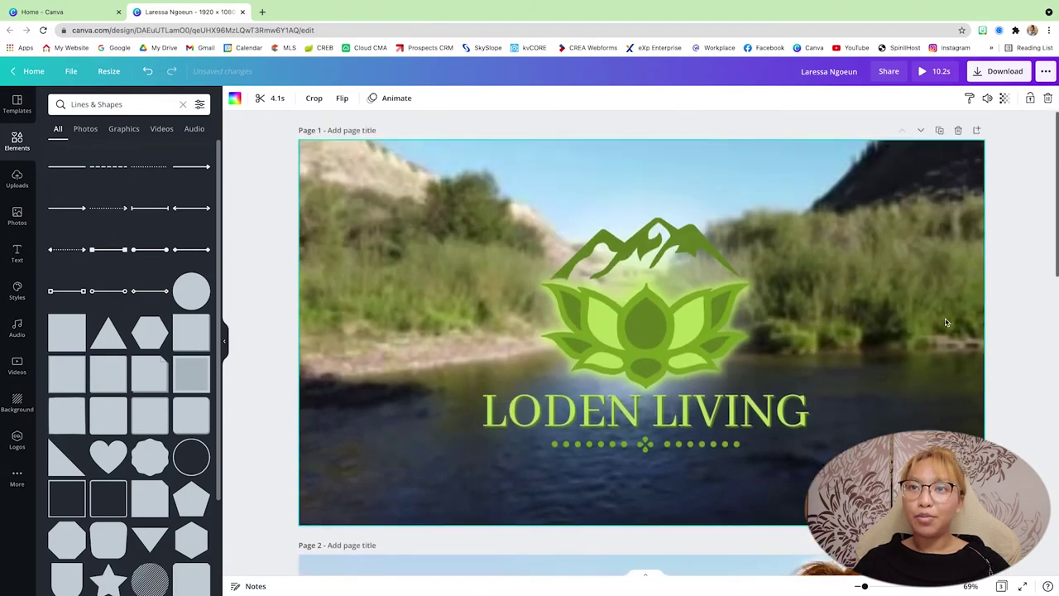
scroll(946, 322, "down", 18)
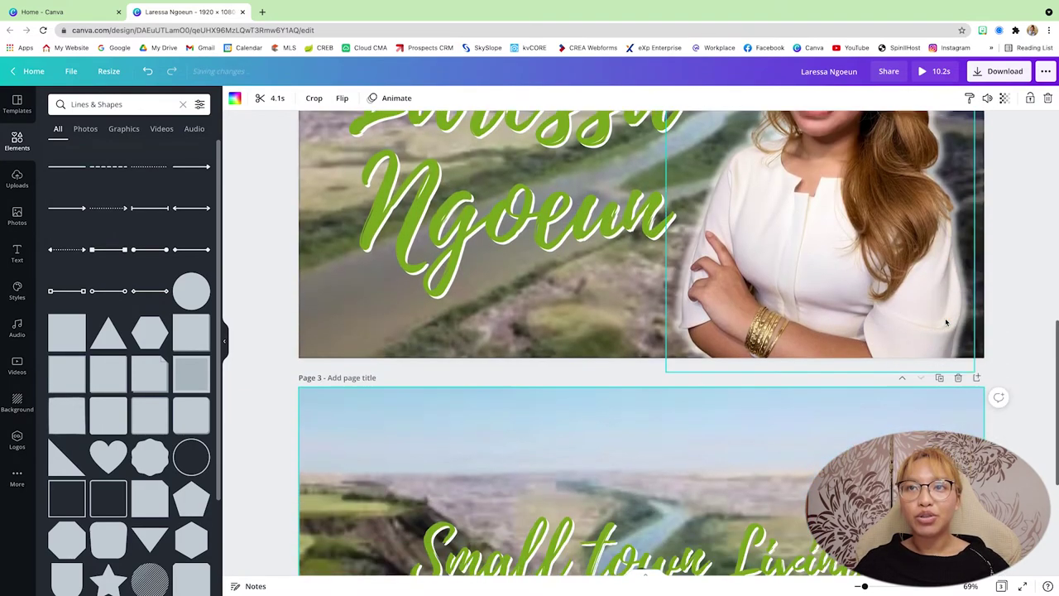
scroll(947, 322, "up", 18)
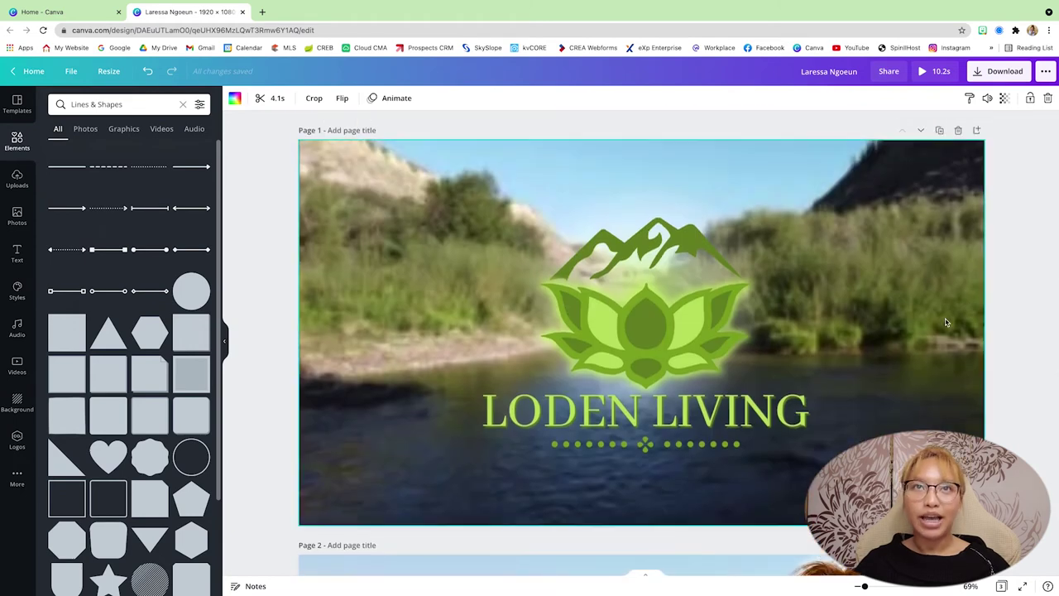
left_click(249, 169)
left_click(340, 184)
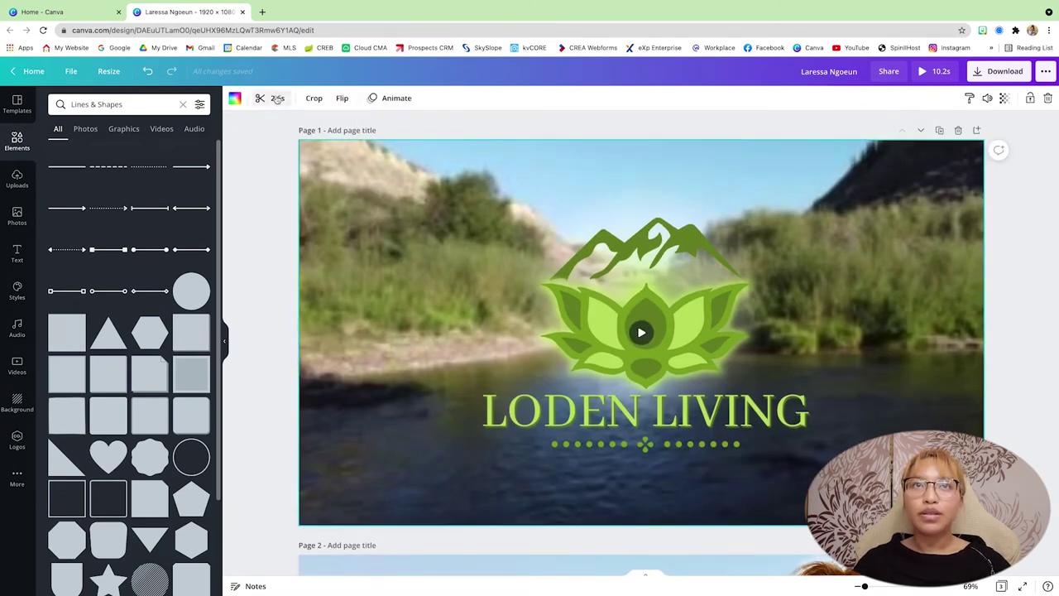
scroll(349, 234, "down", 4)
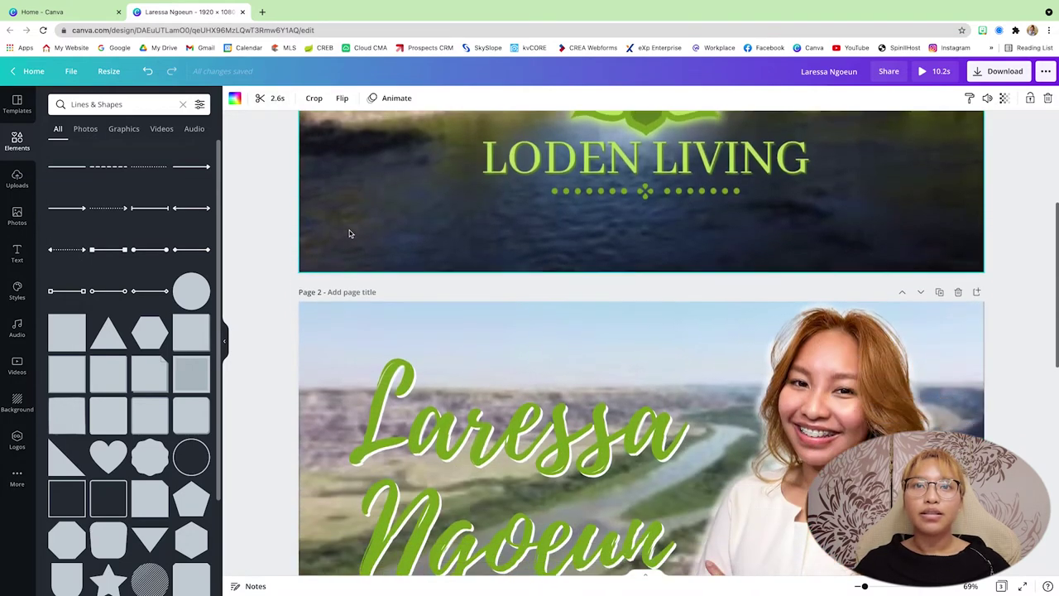
scroll(348, 230, "up", 4)
scroll(335, 184, "down", 6)
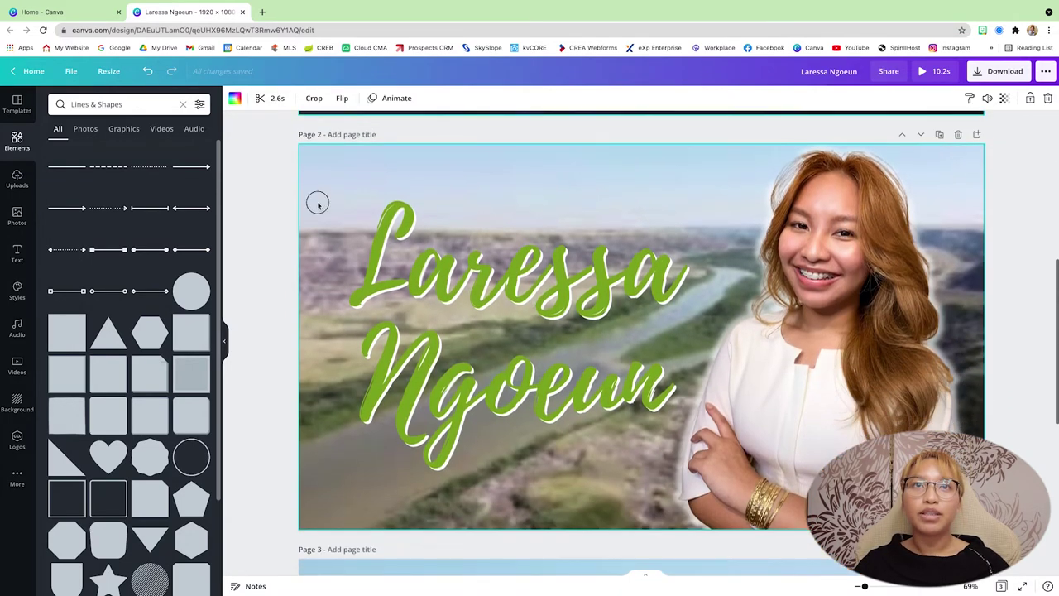
left_click(308, 205)
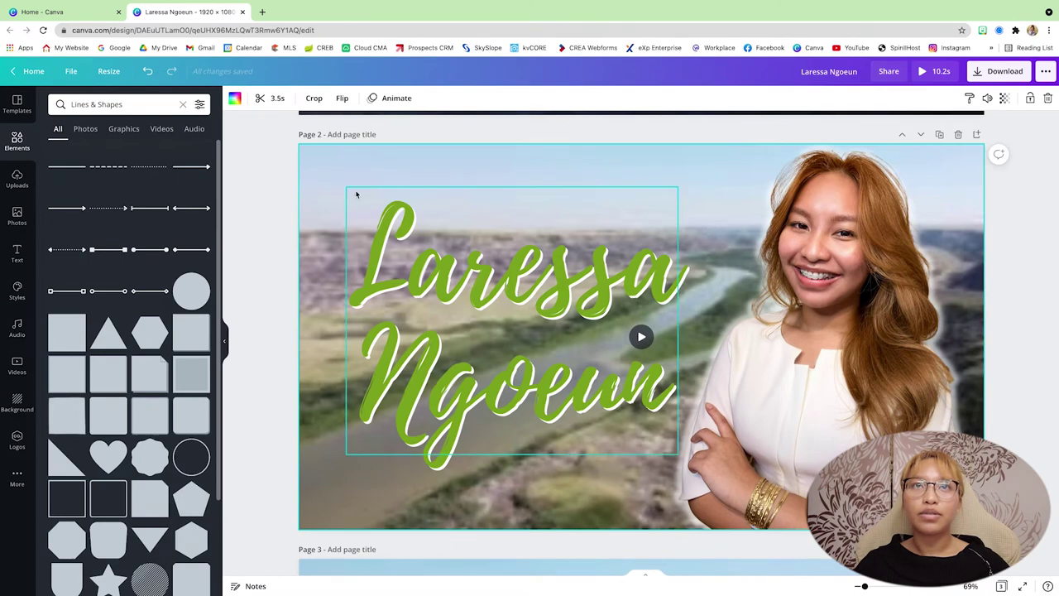
scroll(331, 192, "down", 6)
left_click(326, 190)
scroll(359, 187, "up", 1)
Step: Trim the end off page 3's background clip
left_click(260, 97)
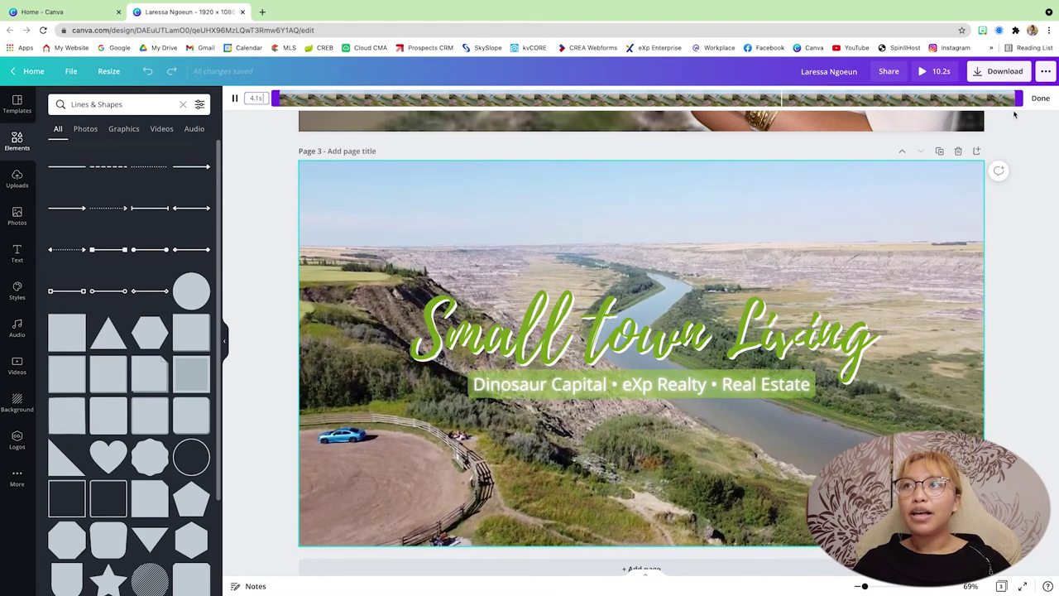
left_click_drag(1017, 98, 780, 98)
scroll(761, 241, "up", 5)
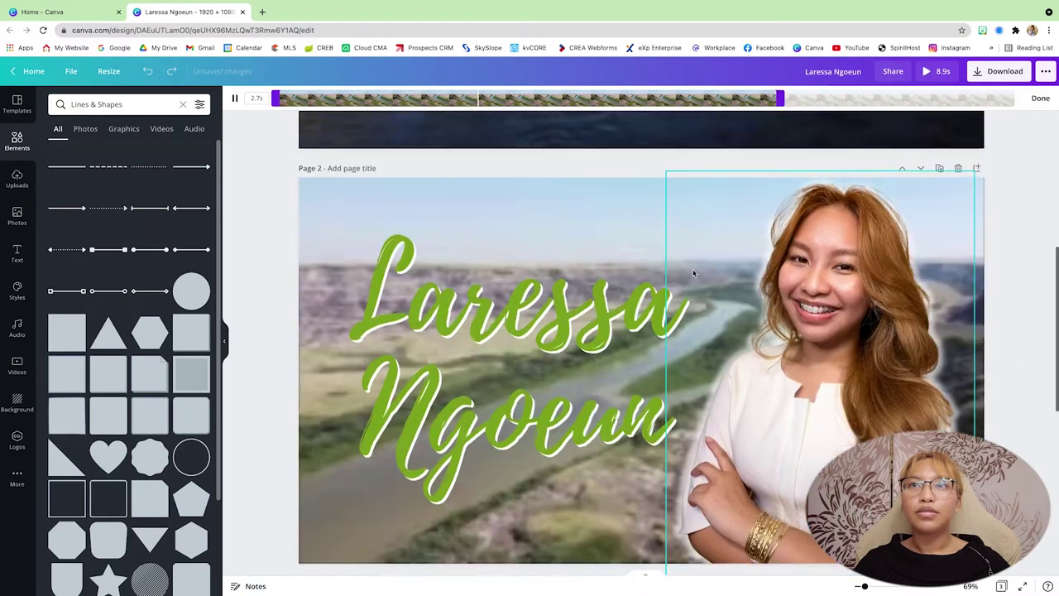
scroll(638, 283, "up", 2)
left_click(456, 290)
Step: Trim the end of page 2's river clip, bringing the intro to 8.1 seconds
left_click(353, 303)
left_click(259, 98)
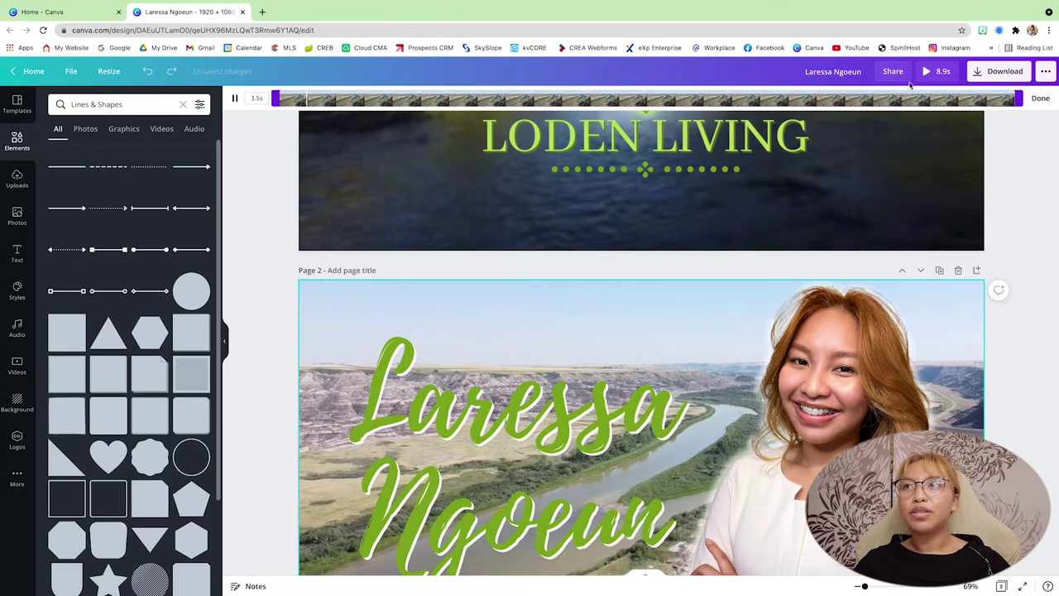
left_click_drag(1018, 98, 852, 93)
left_click(1044, 450)
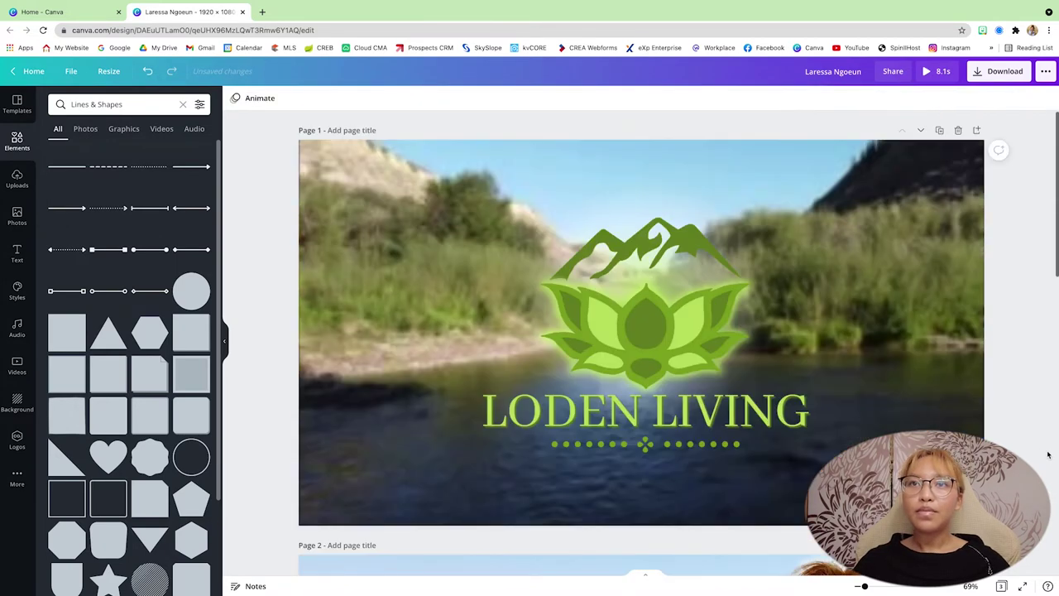
Step: Apply the Rise page animation to page 1
left_click(335, 173)
left_click(249, 157)
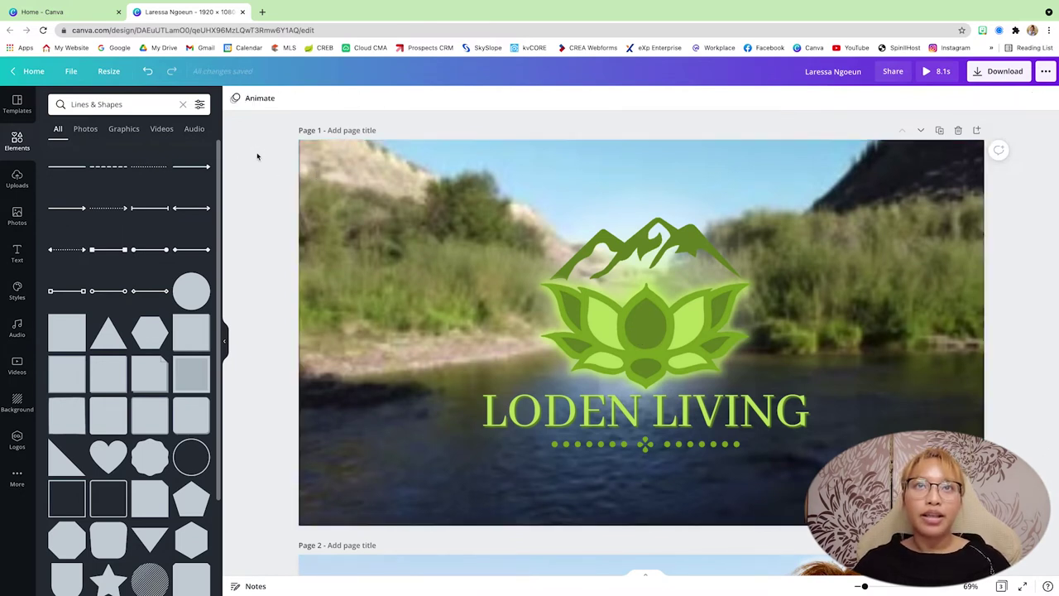
left_click(315, 182)
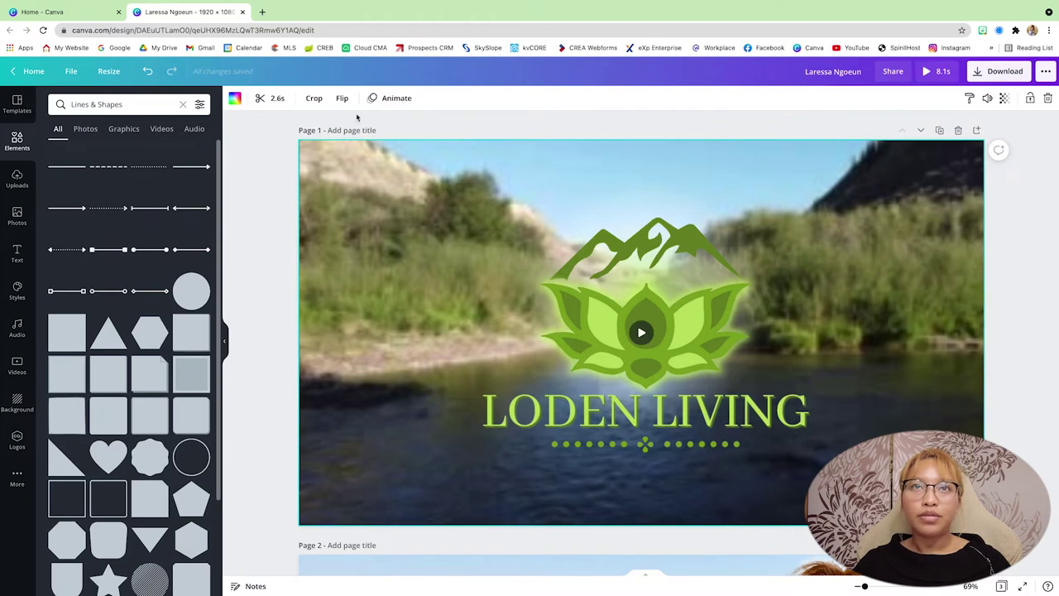
left_click(389, 99)
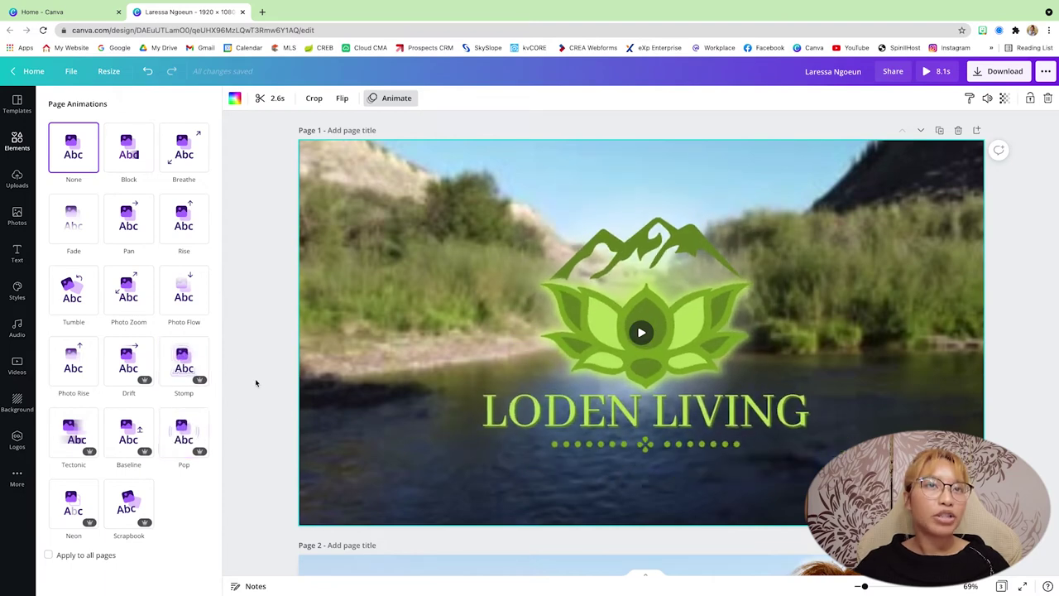
left_click(196, 227)
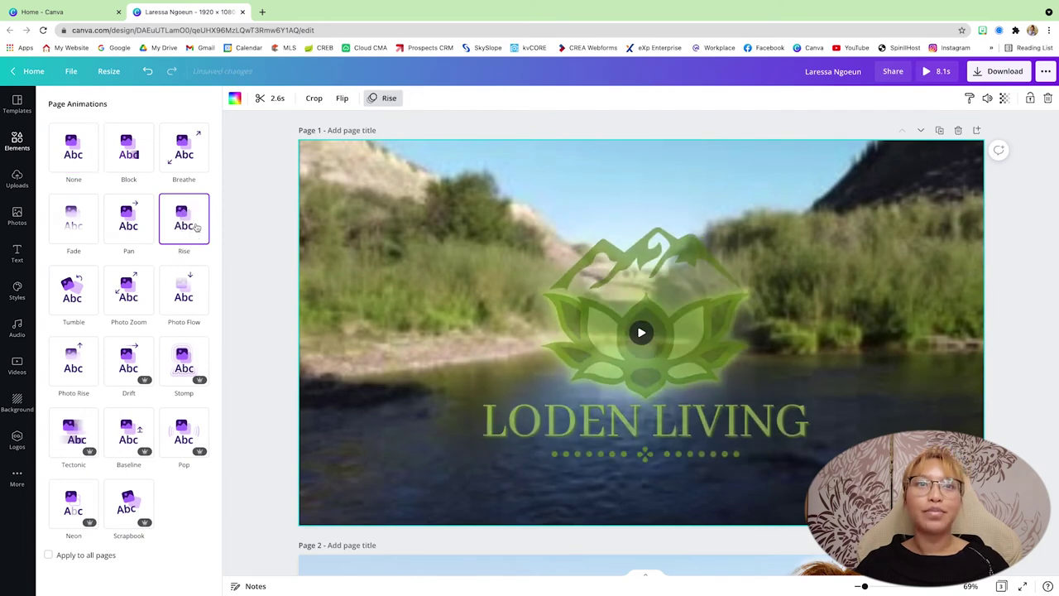
Step: Apply the Pan page animation to page 2
left_click(273, 253)
scroll(273, 253, "down", 5)
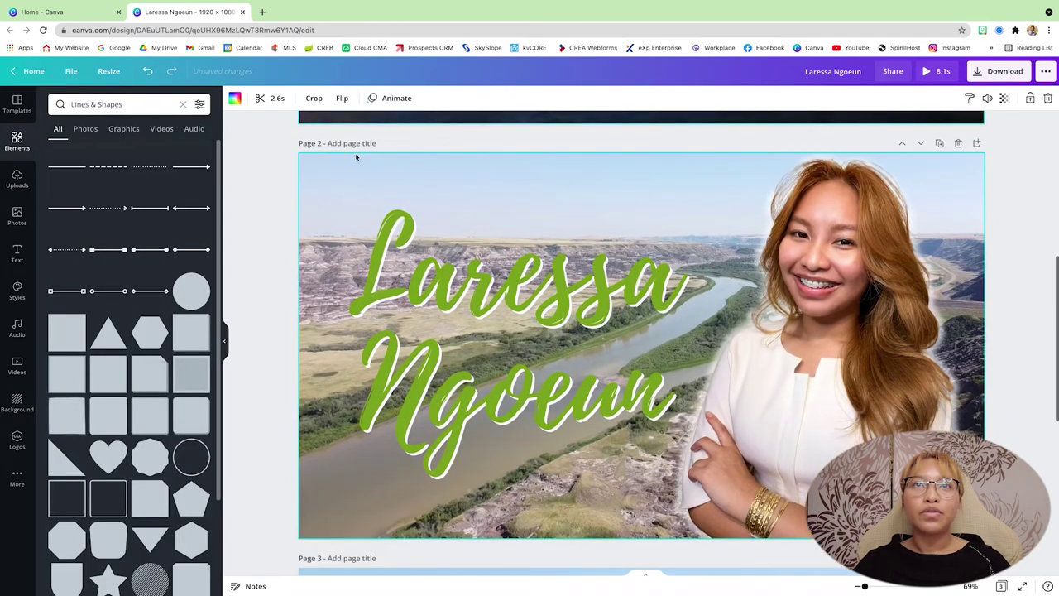
left_click(402, 100)
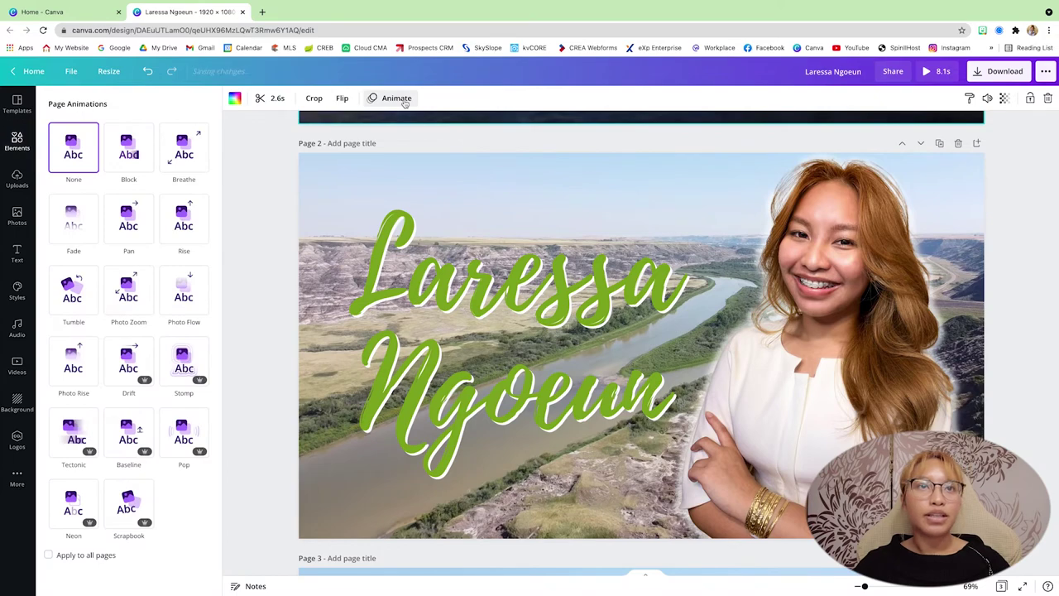
left_click(128, 227)
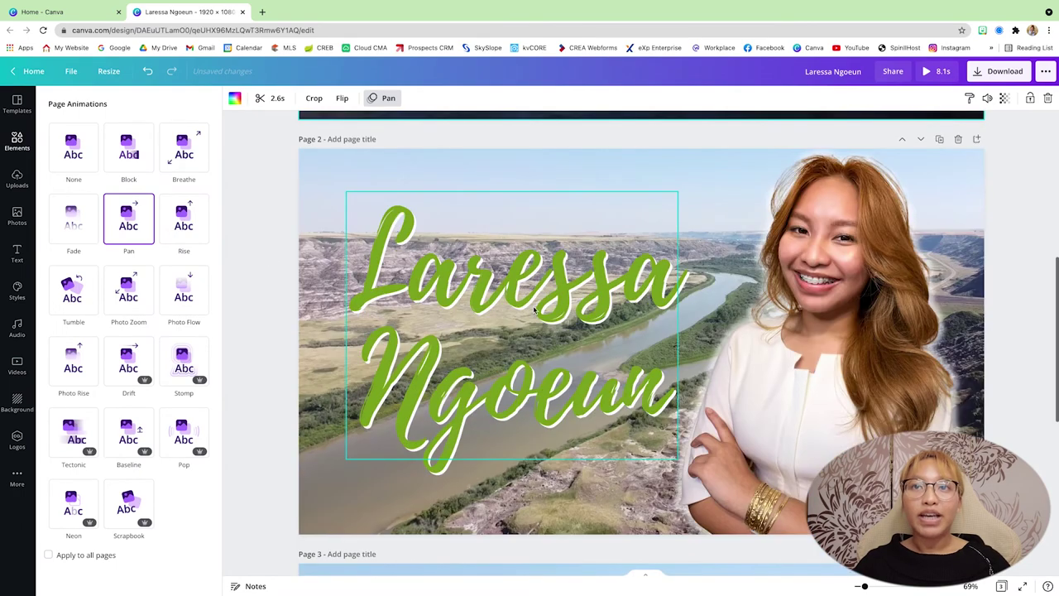
Step: Preview Block, Typewriter, Bounce, Shift, Skate, Pan, Fade and Tectonic text animations on the name title
left_click(535, 299)
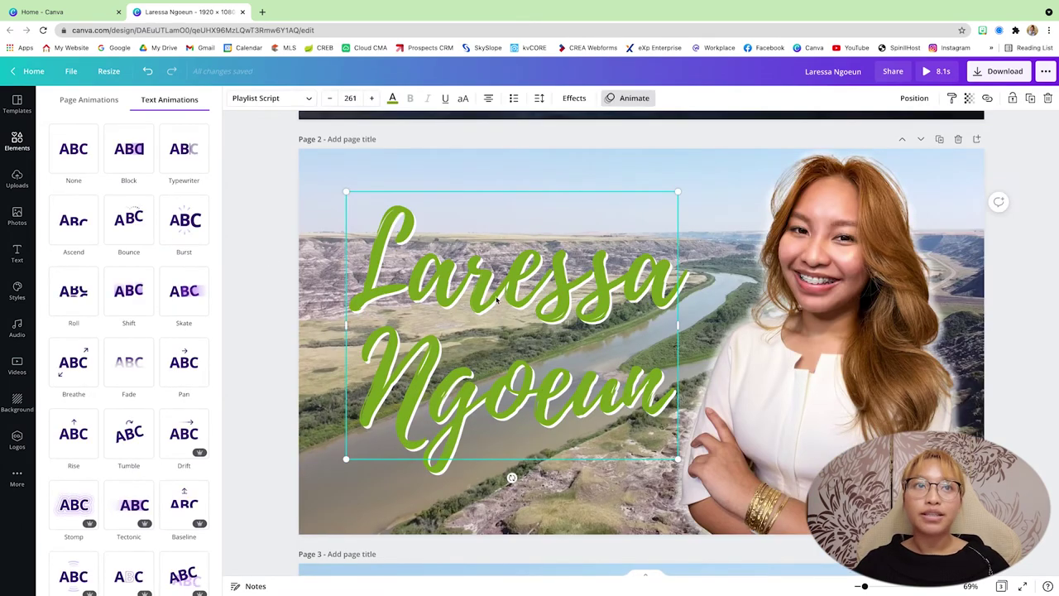
left_click(133, 156)
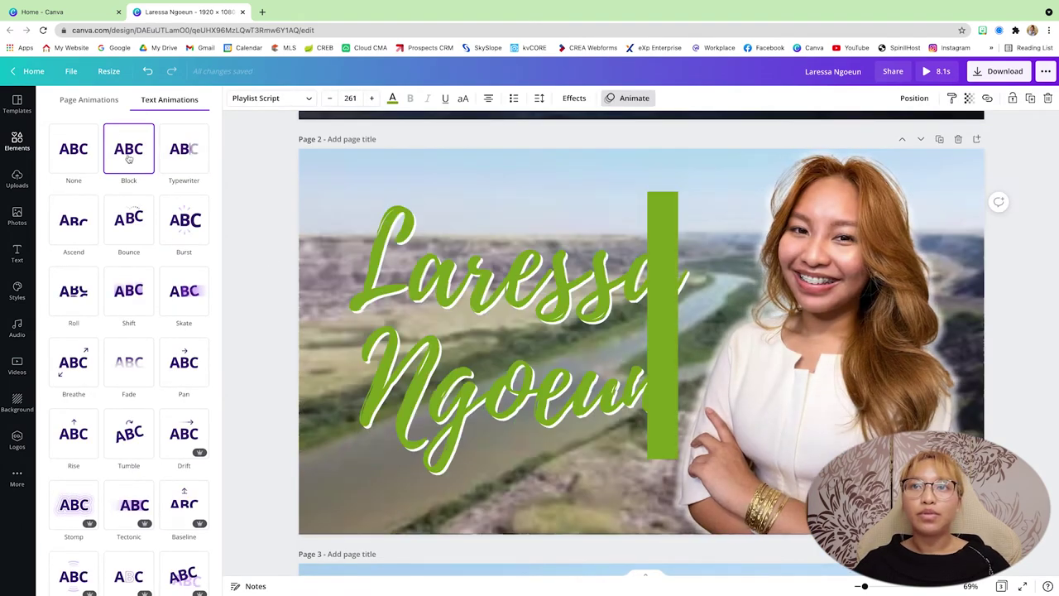
left_click(198, 155)
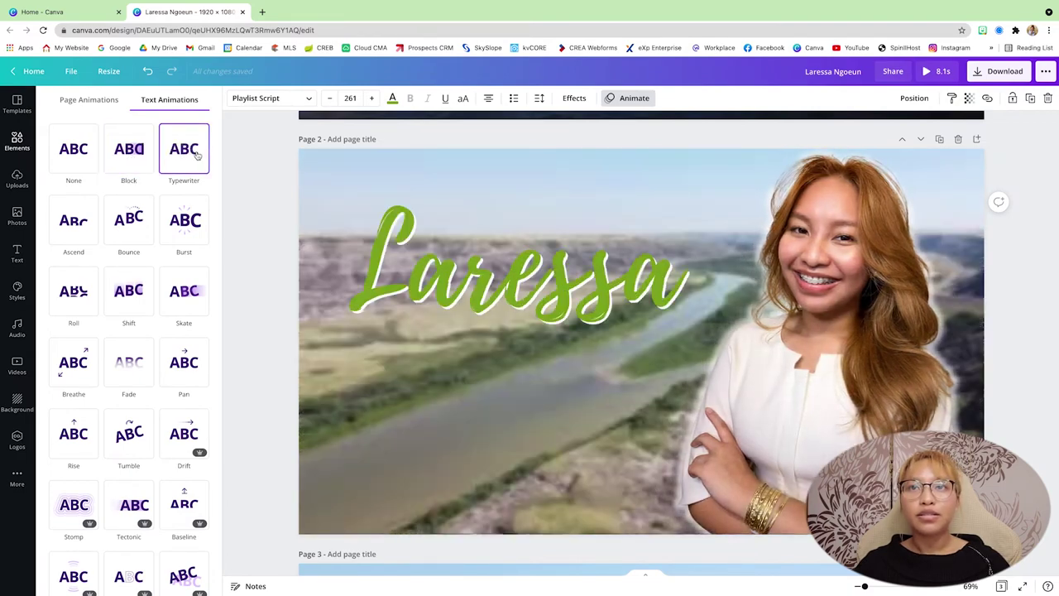
left_click(129, 240)
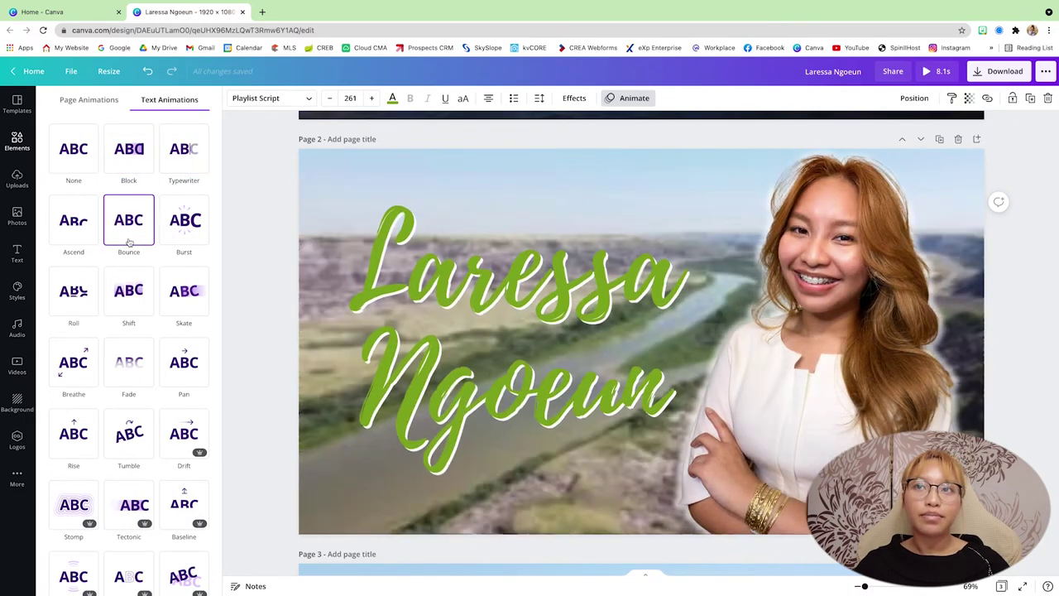
left_click(132, 308)
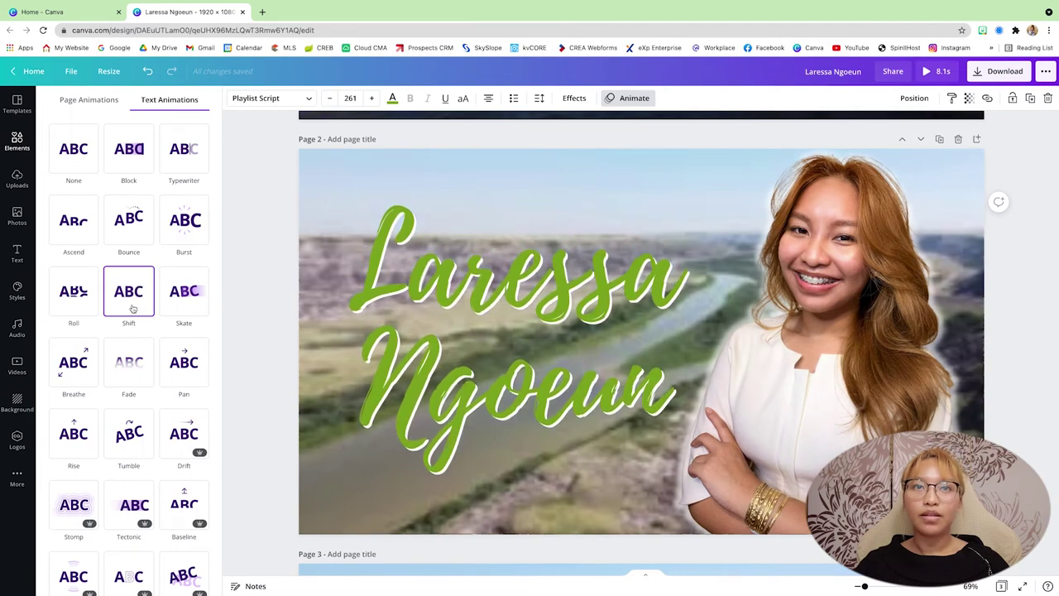
left_click(179, 310)
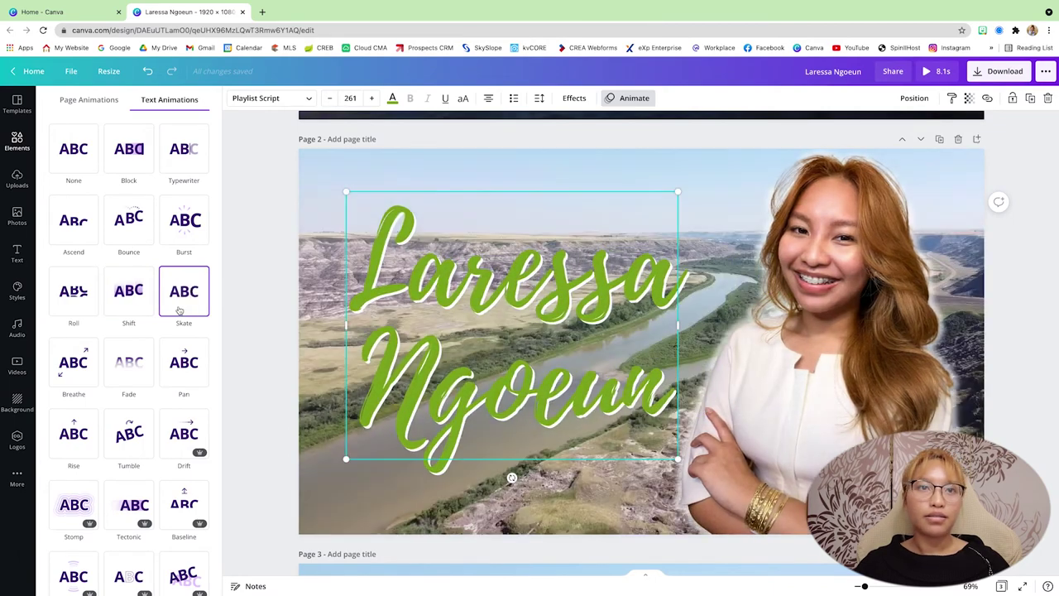
left_click(182, 364)
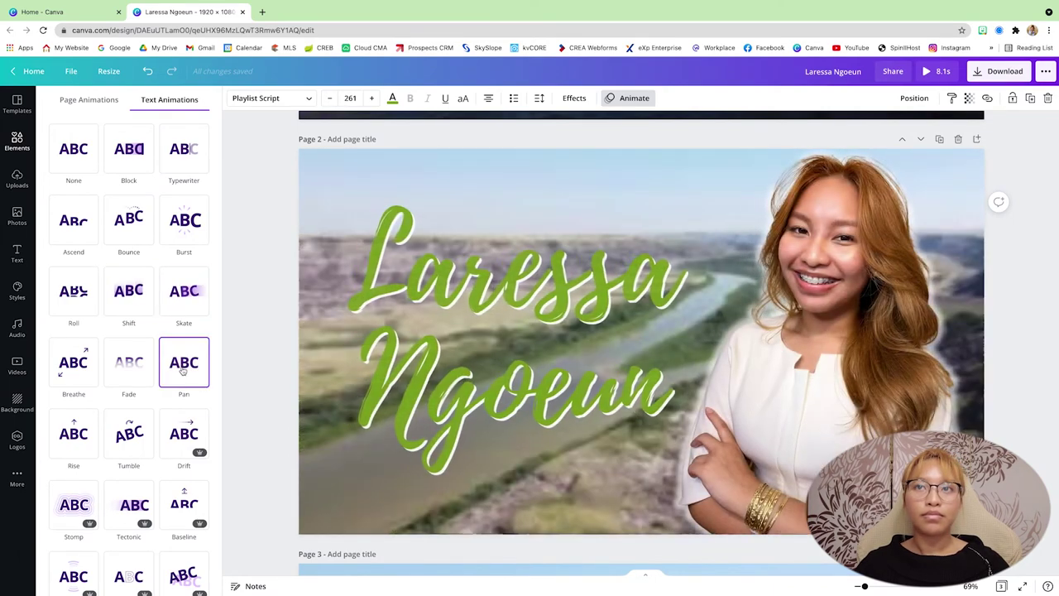
left_click(140, 372)
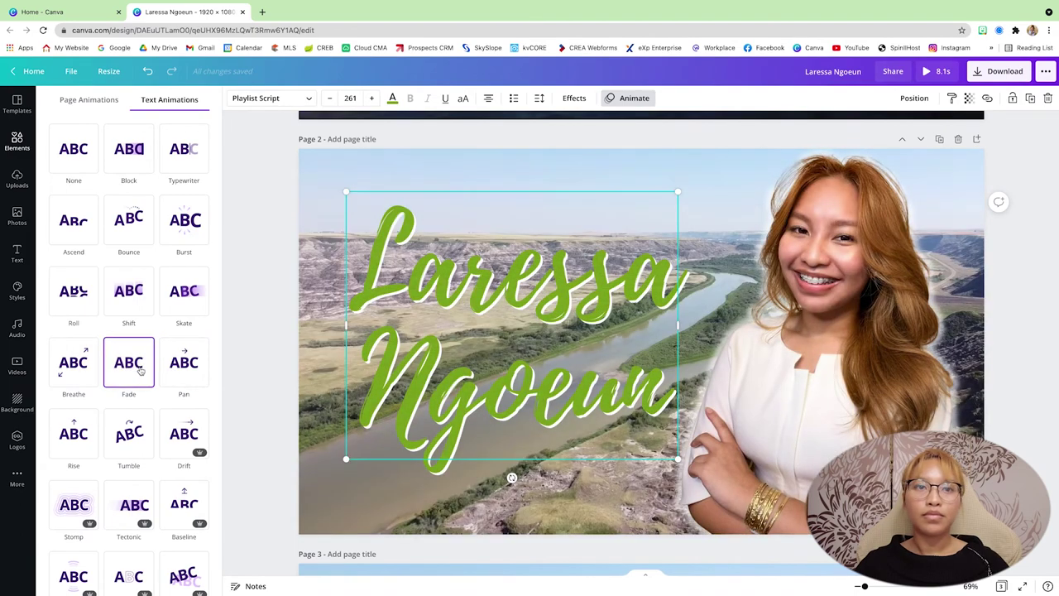
scroll(140, 372, "down", 1)
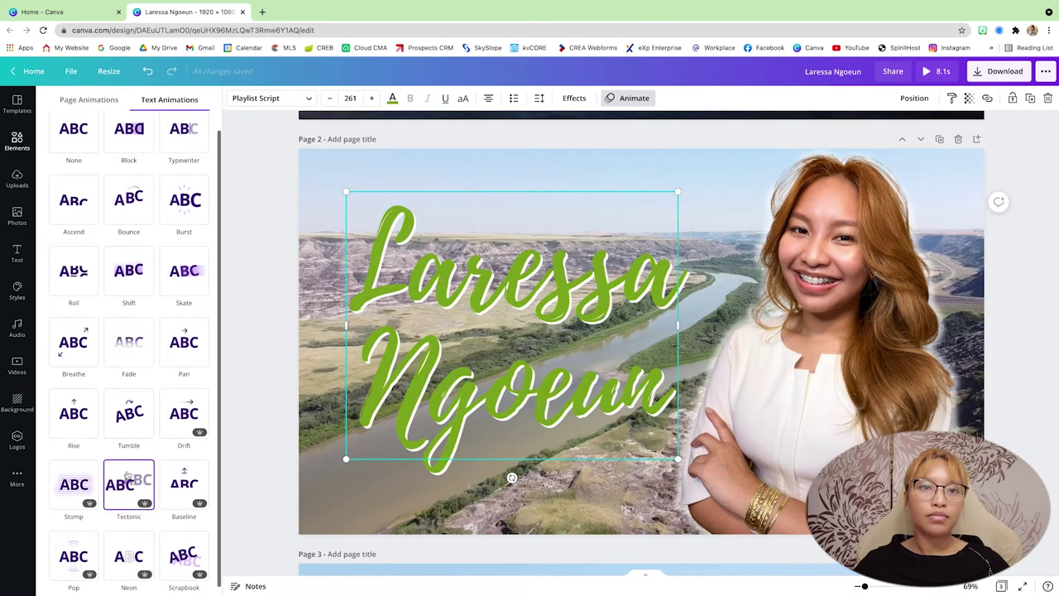
left_click(127, 478)
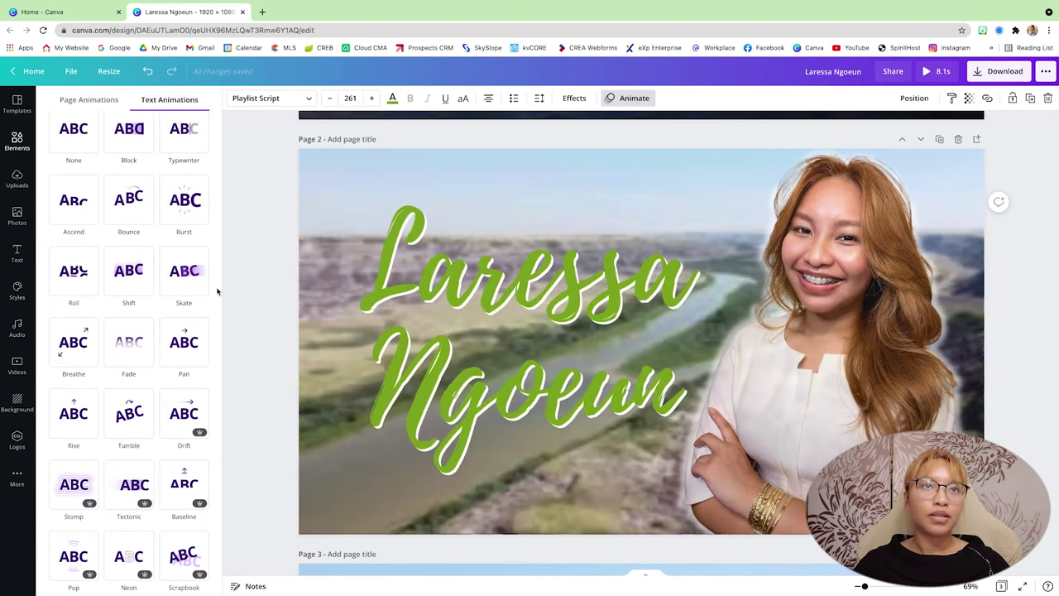
Step: Re-preview Shift, Skate and Burst, then set the title's text animation to None
scroll(217, 290, "up", 1)
left_click(197, 240)
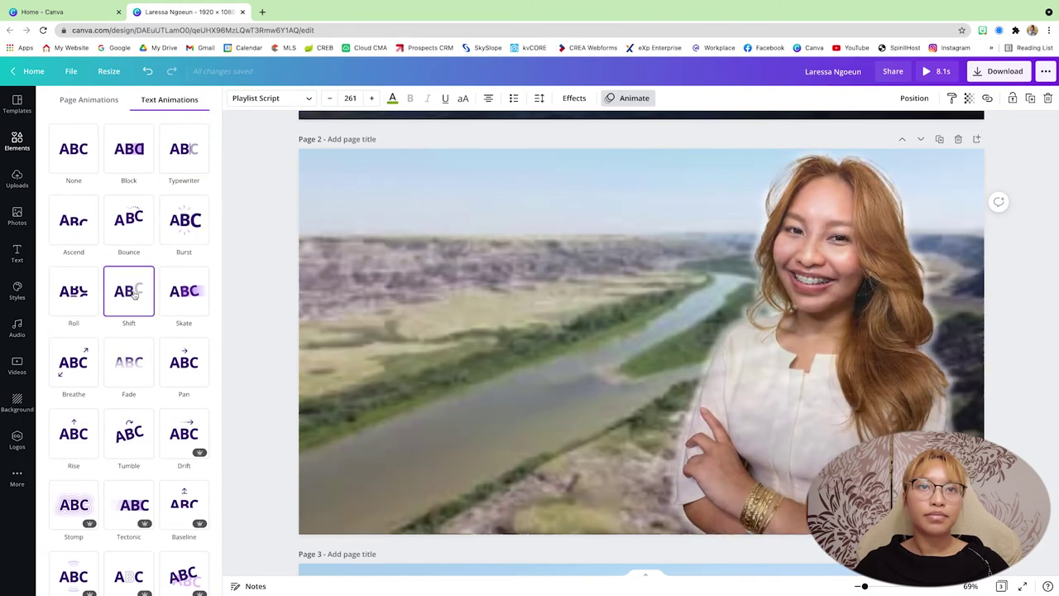
left_click(183, 313)
left_click(184, 227)
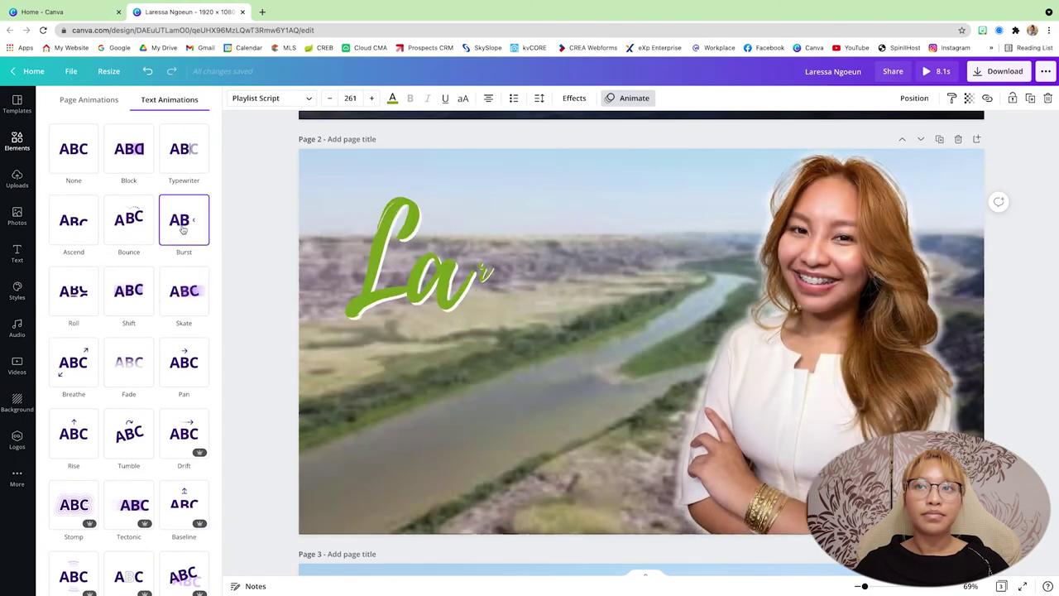
left_click(187, 299)
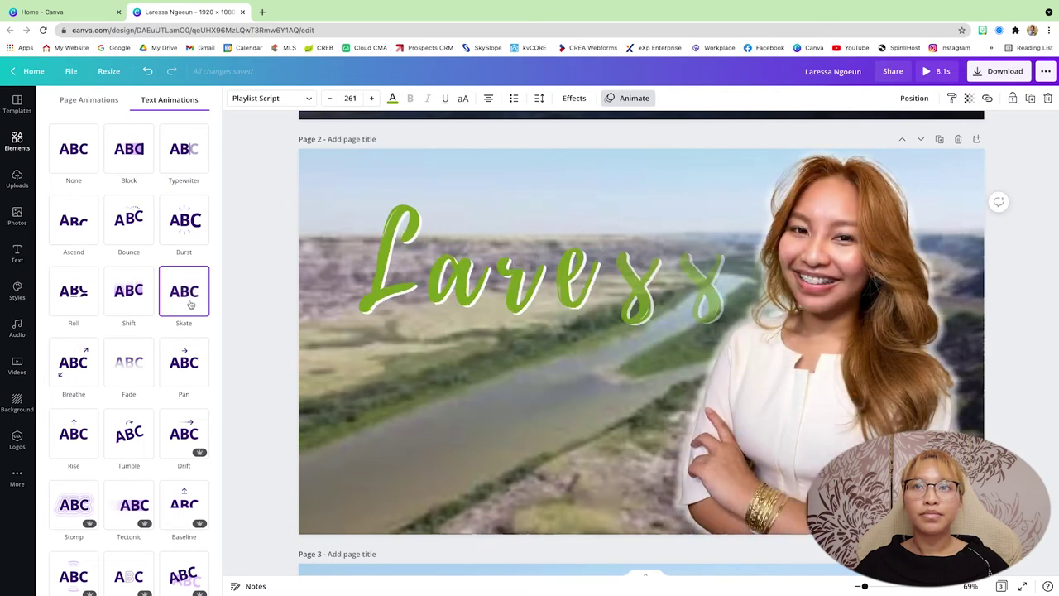
left_click(139, 213)
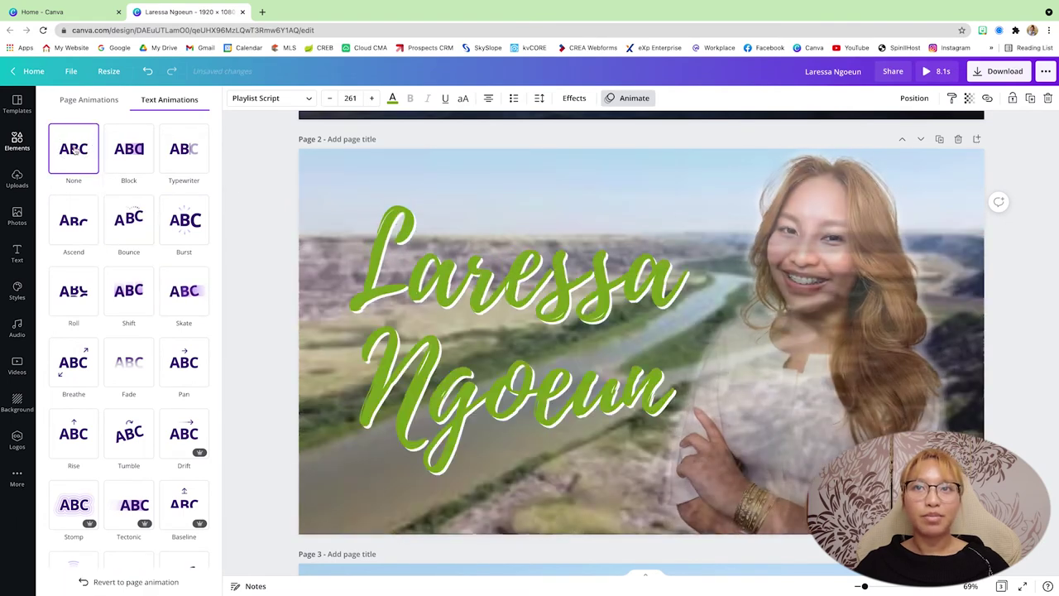
scroll(300, 232, "down", 5)
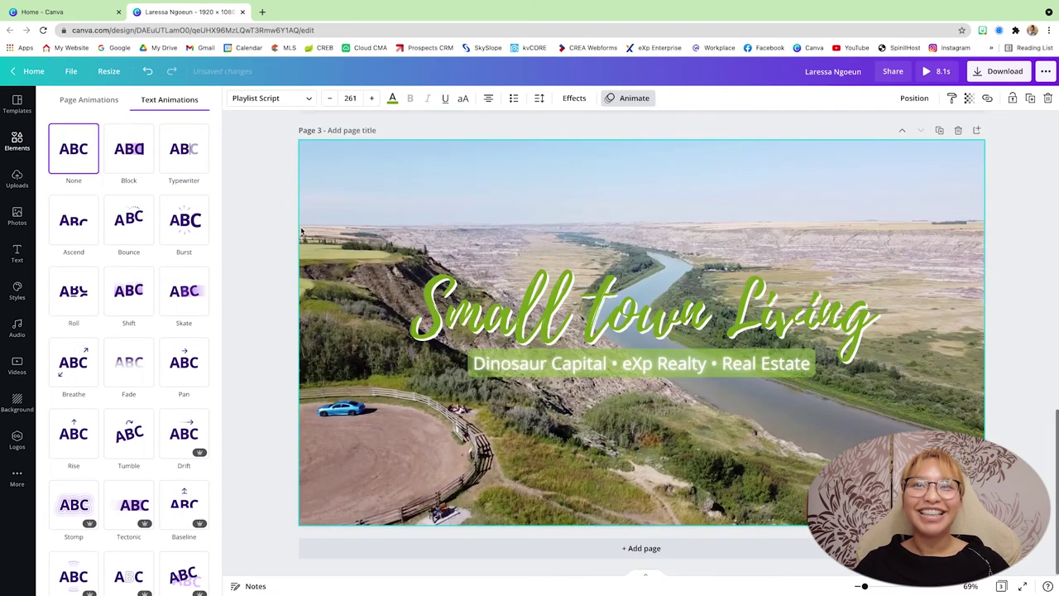
Step: Apply Rise as page 3's page animation via its background video and close the panel
left_click(333, 189)
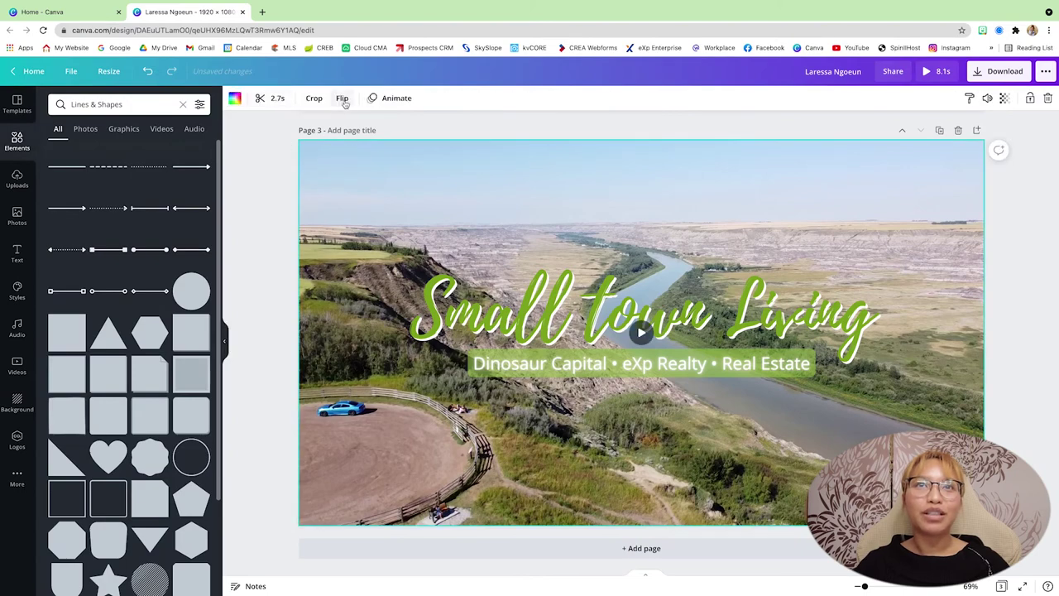
left_click(391, 98)
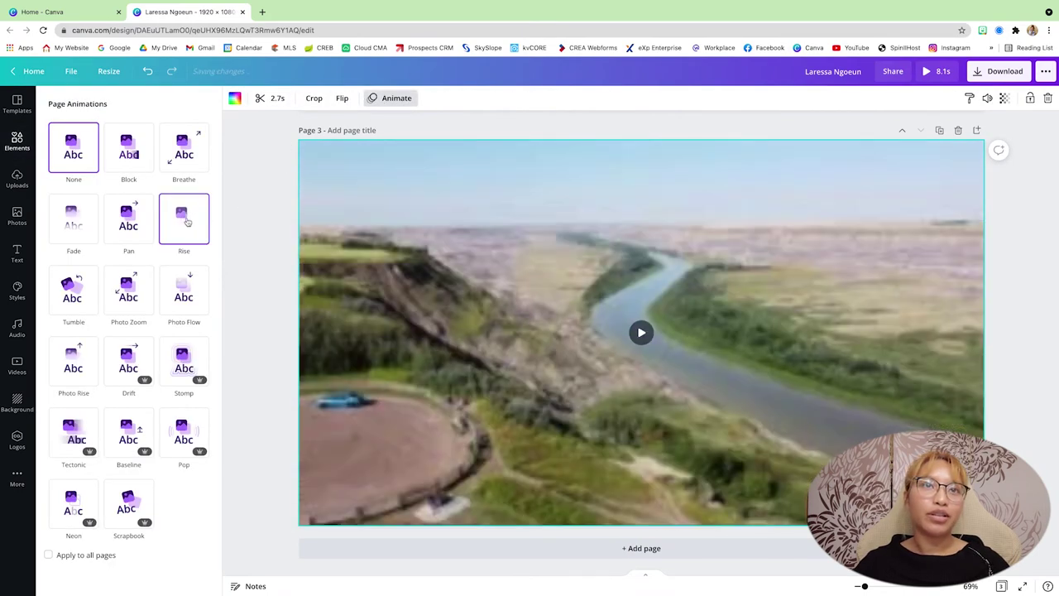
left_click(186, 222)
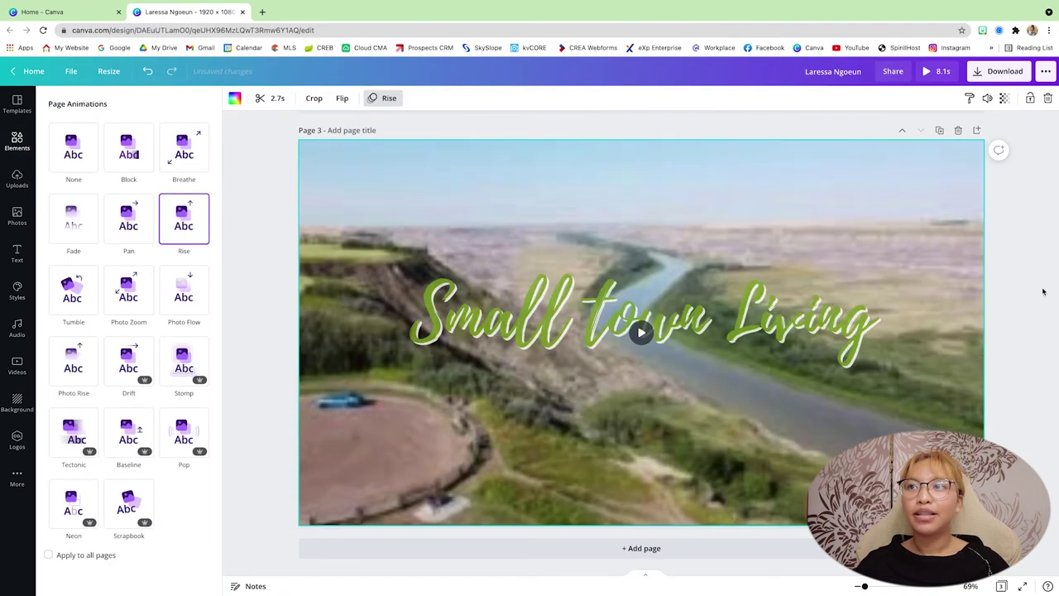
left_click(1026, 294)
scroll(1027, 294, "up", 10)
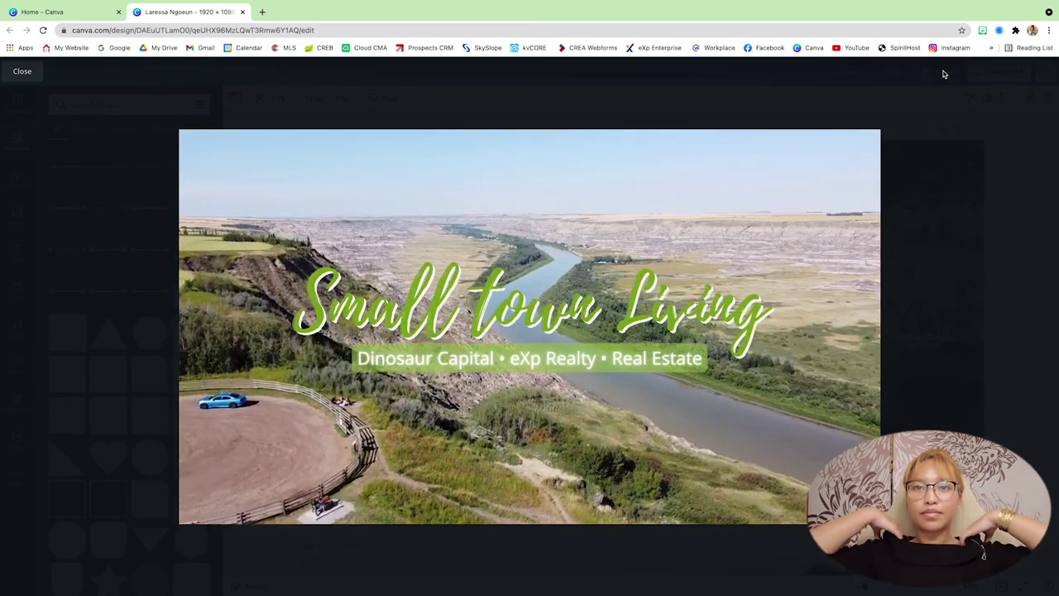
key("Escape")
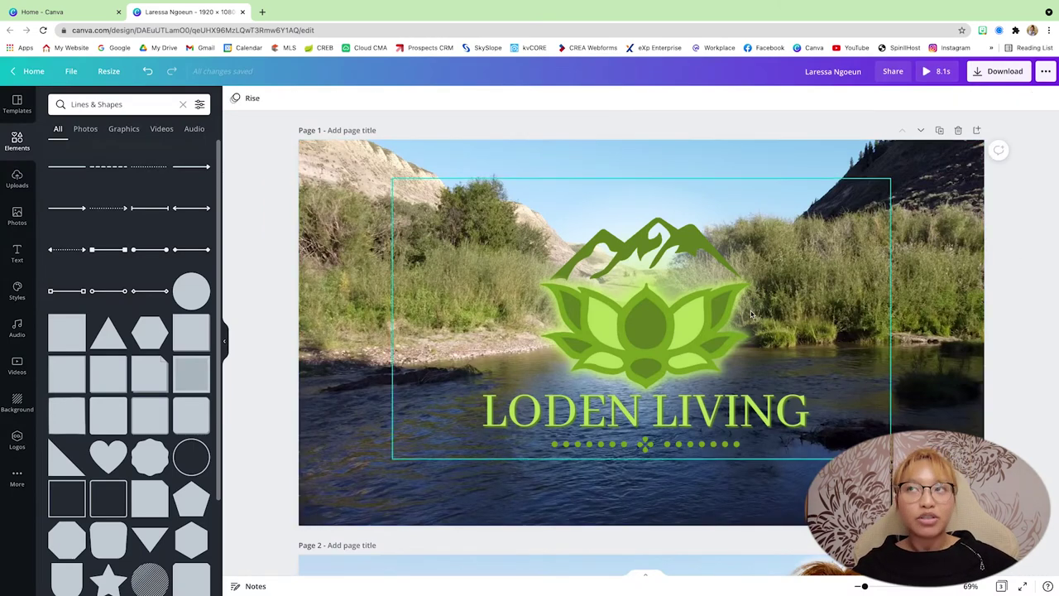
left_click(1004, 70)
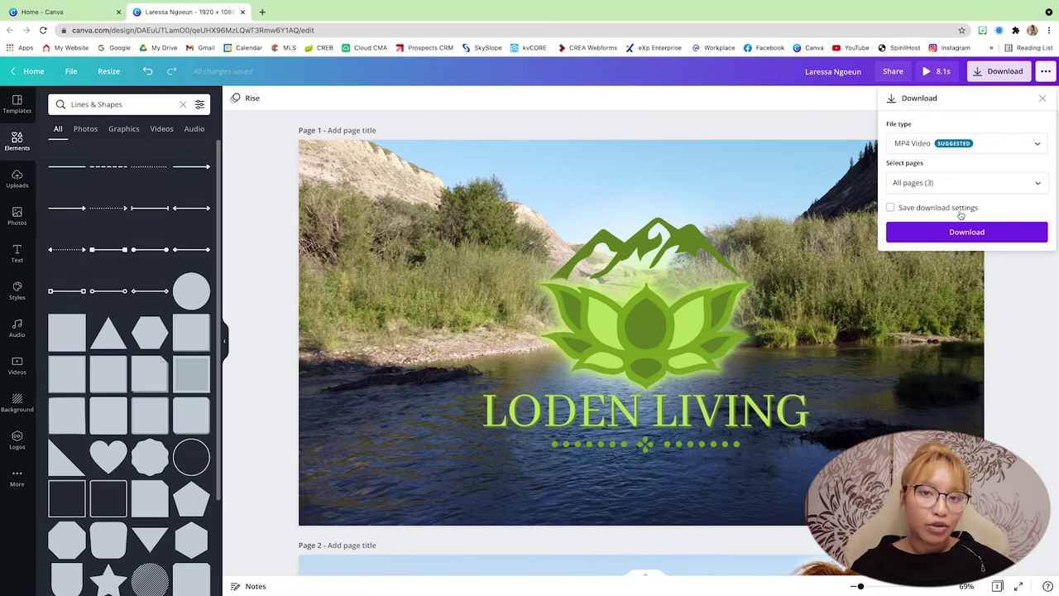
left_click(1012, 296)
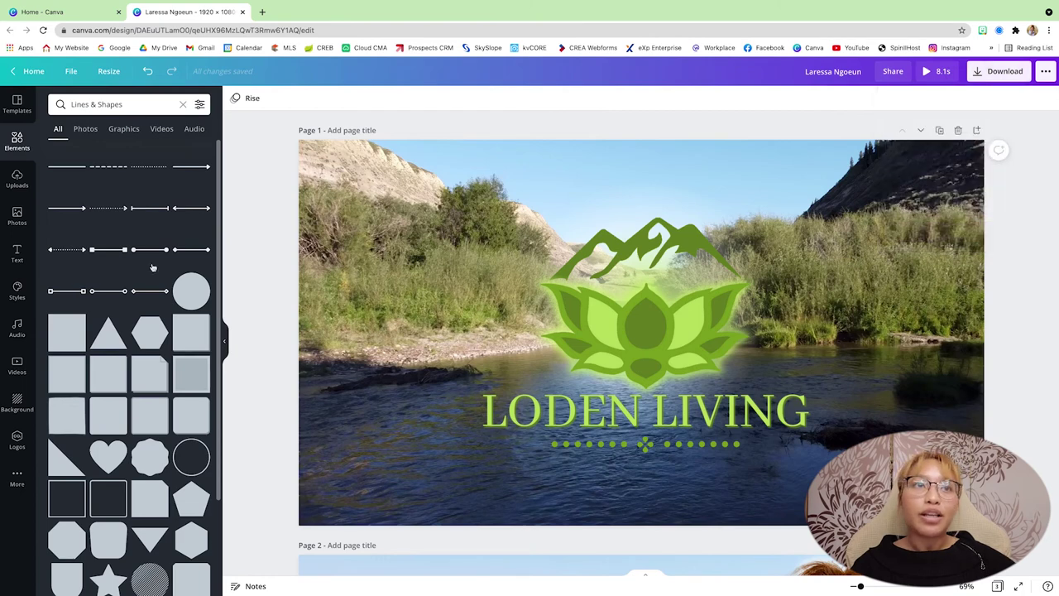
Step: Open the Audio library and scroll through its recent, Happy, Pop and Epic tracks
left_click(16, 328)
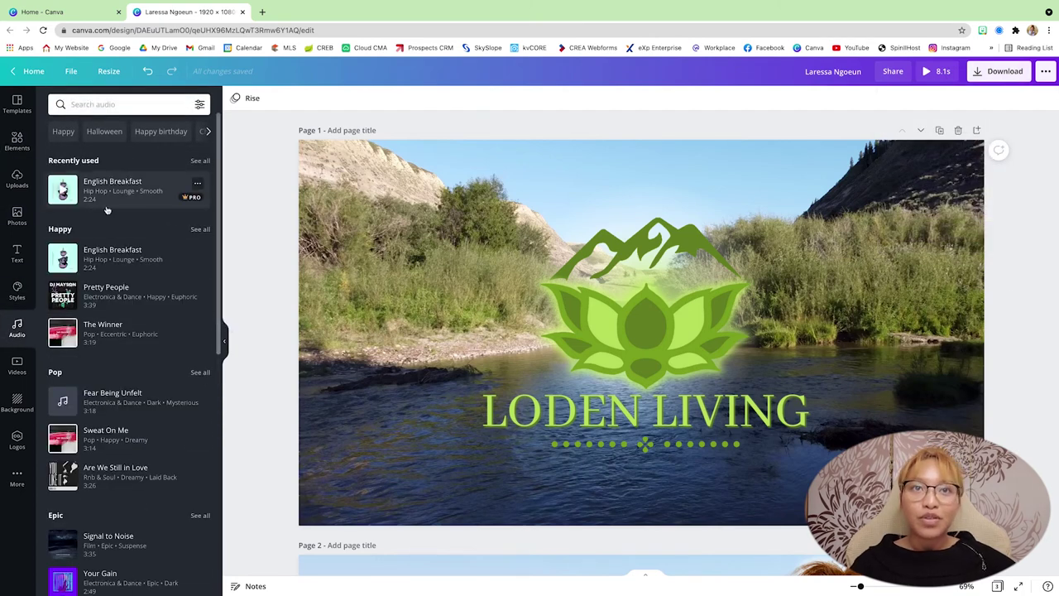
scroll(329, 277, "down", 5)
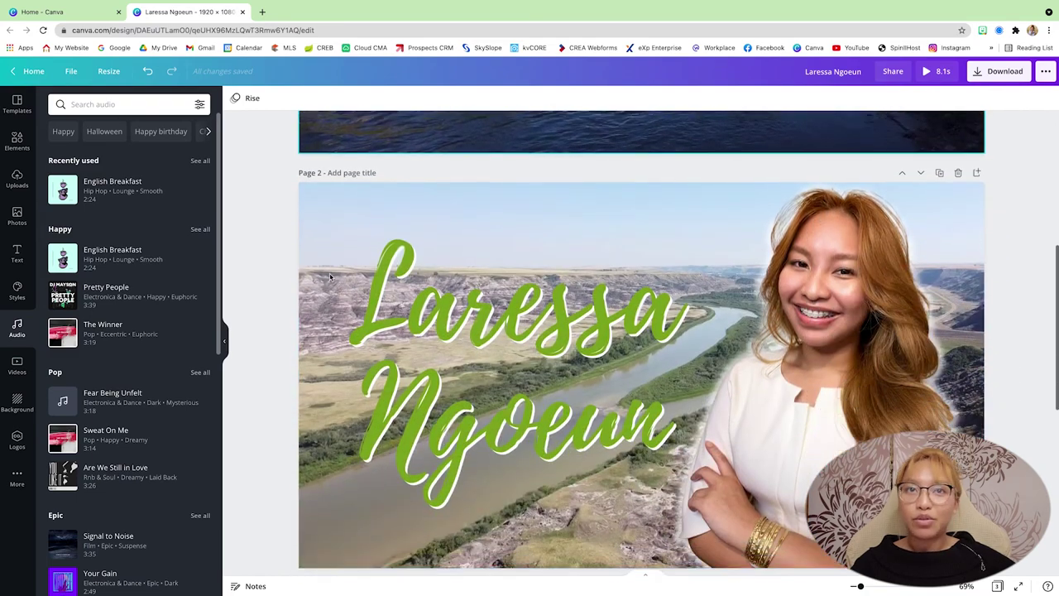
scroll(329, 278, "down", 1)
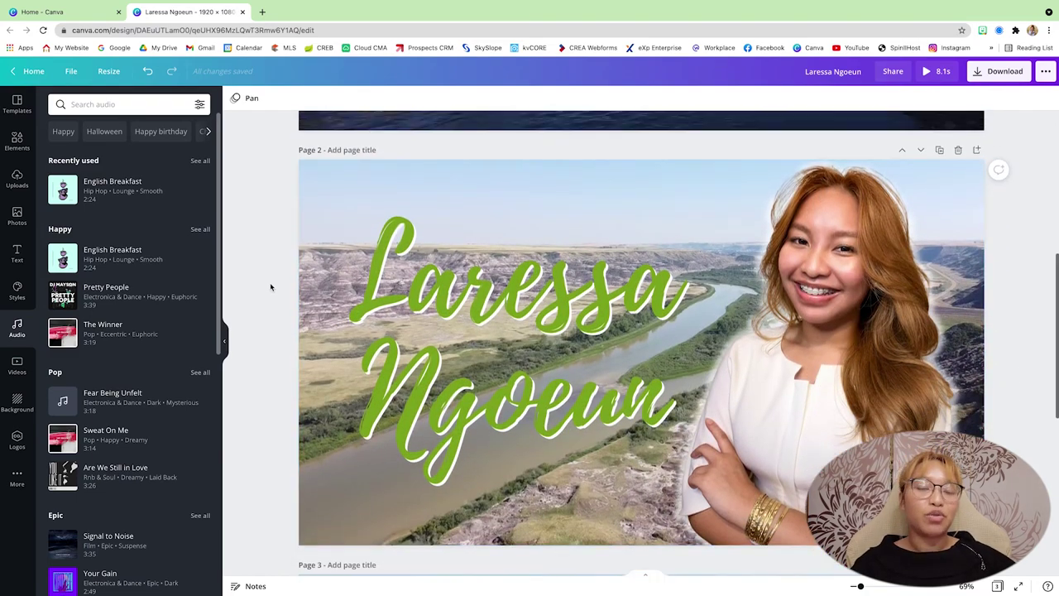
scroll(270, 287, "up", 5)
scroll(270, 287, "down", 3)
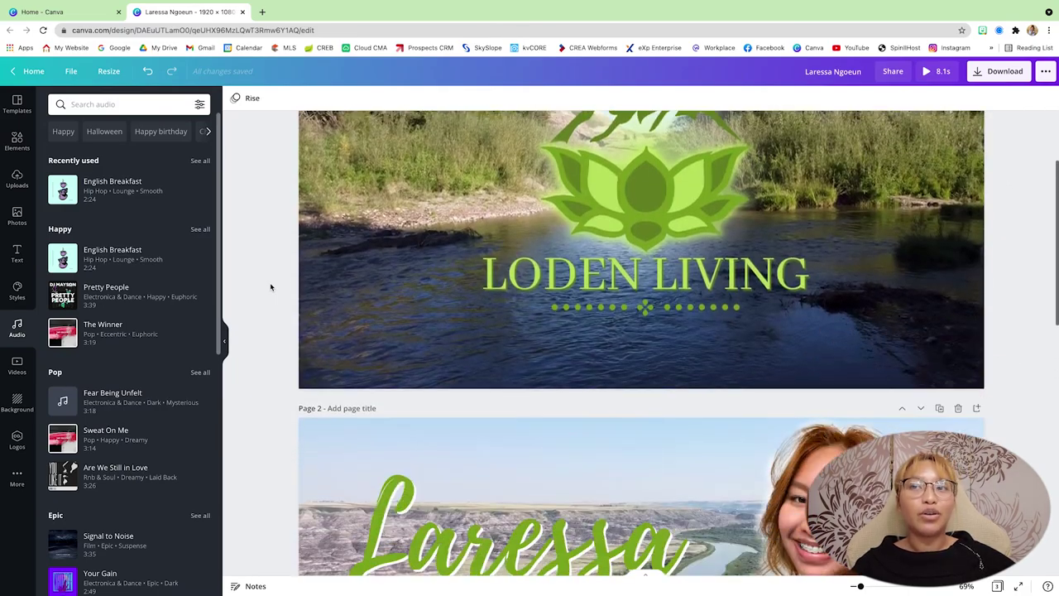